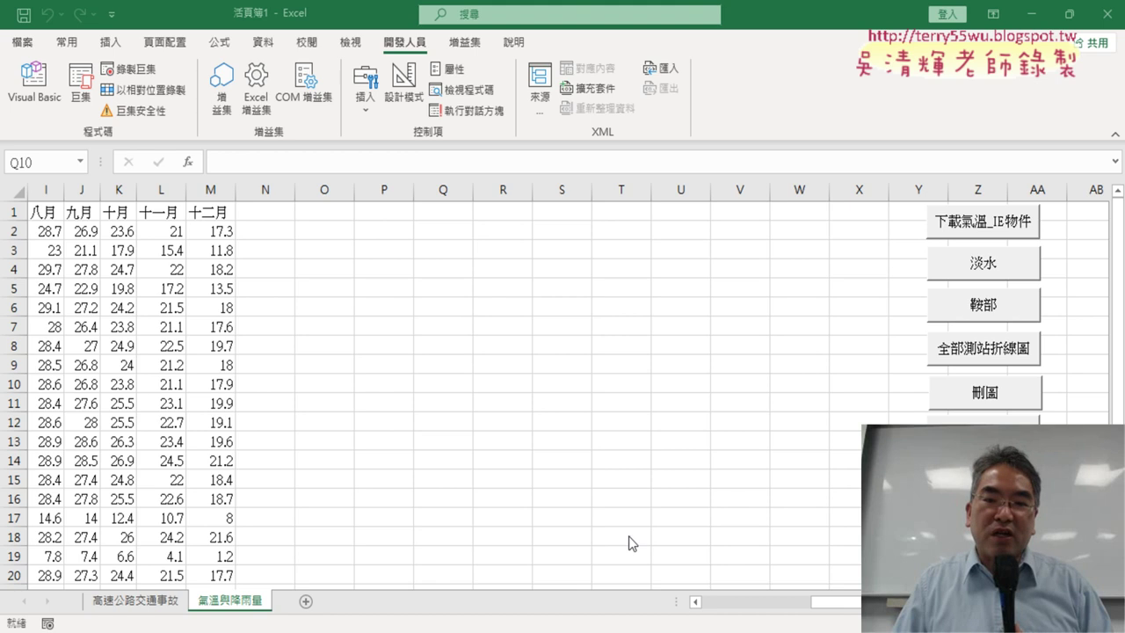
Select the month headers and the 淡水 row, A1:M2.
{"action": "left_click_drag", "start_coordinate": [835, 602], "coordinate": [711, 604]}
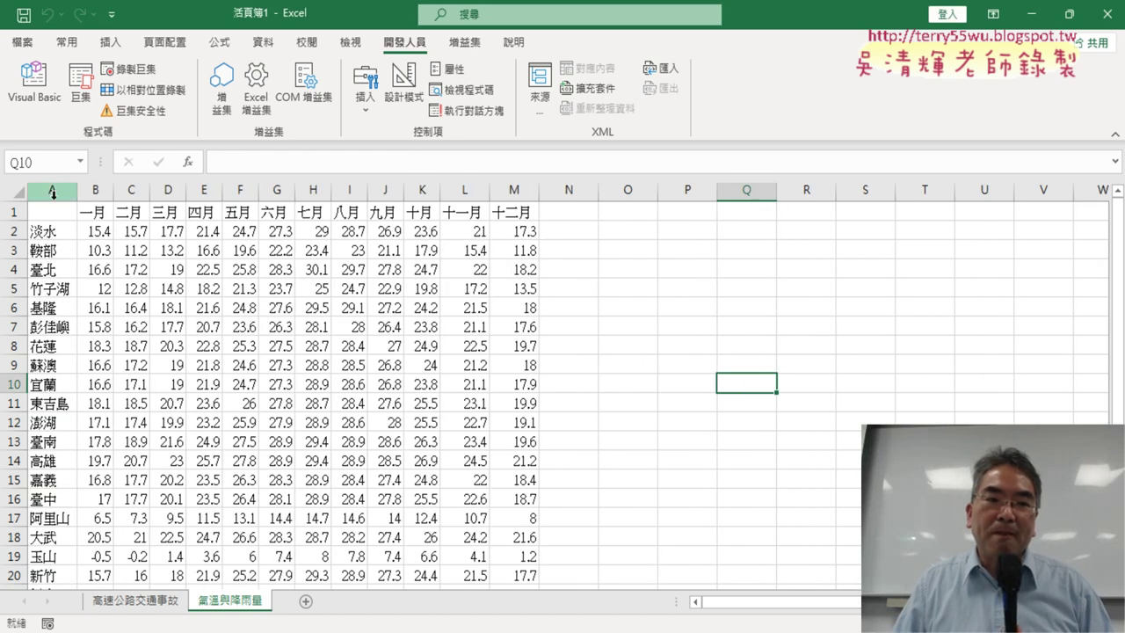
{"action": "left_click", "coordinate": [105, 230]}
{"action": "mouse_move", "coordinate": [57, 219]}
{"action": "left_mouse_down"}
{"action": "mouse_move", "coordinate": [532, 230]}
{"action": "mouse_move", "coordinate": [92, 218]}
{"action": "left_mouse_up"}
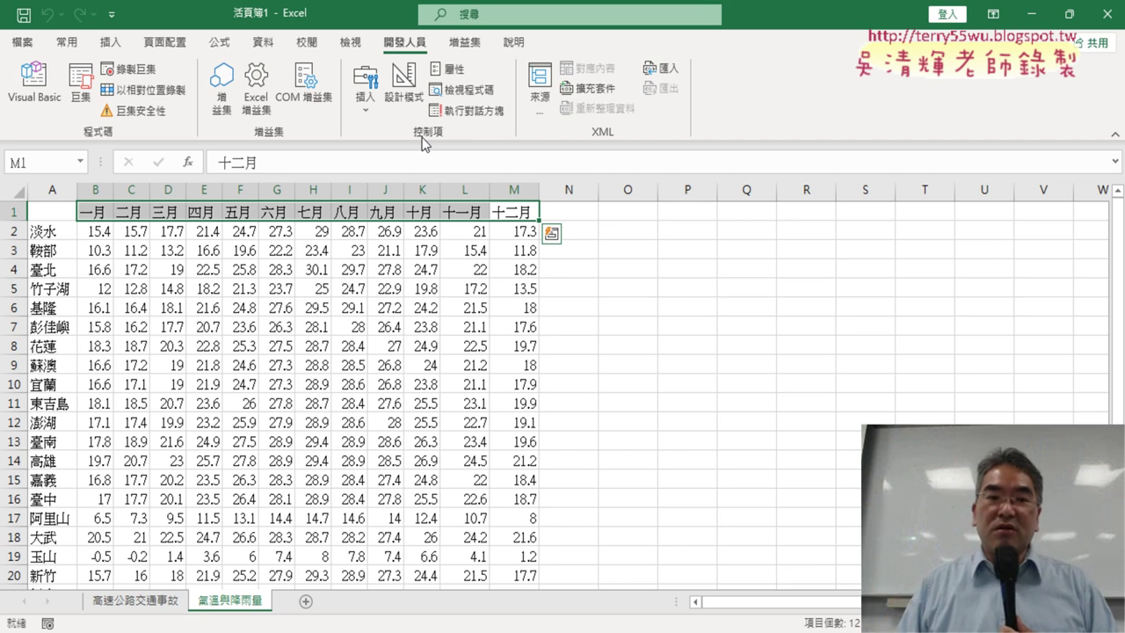
Clear the breakpoint on the Columns("N:O").Delete line in the macro and return to the sheet.
{"action": "left_click", "coordinate": [34, 81]}
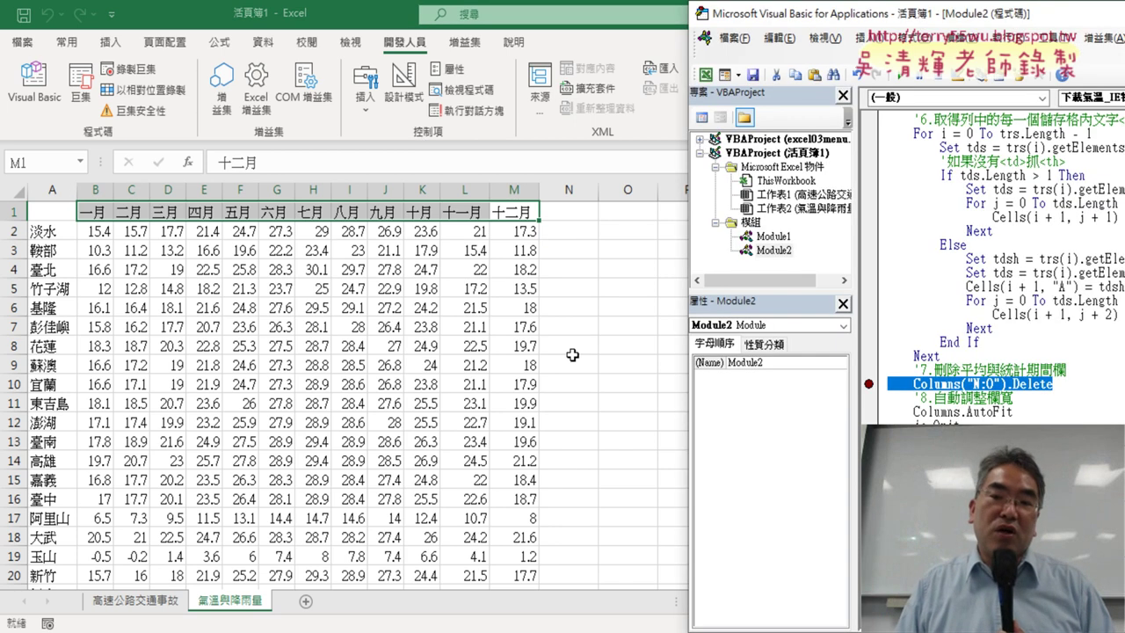
{"action": "left_click", "coordinate": [867, 384]}
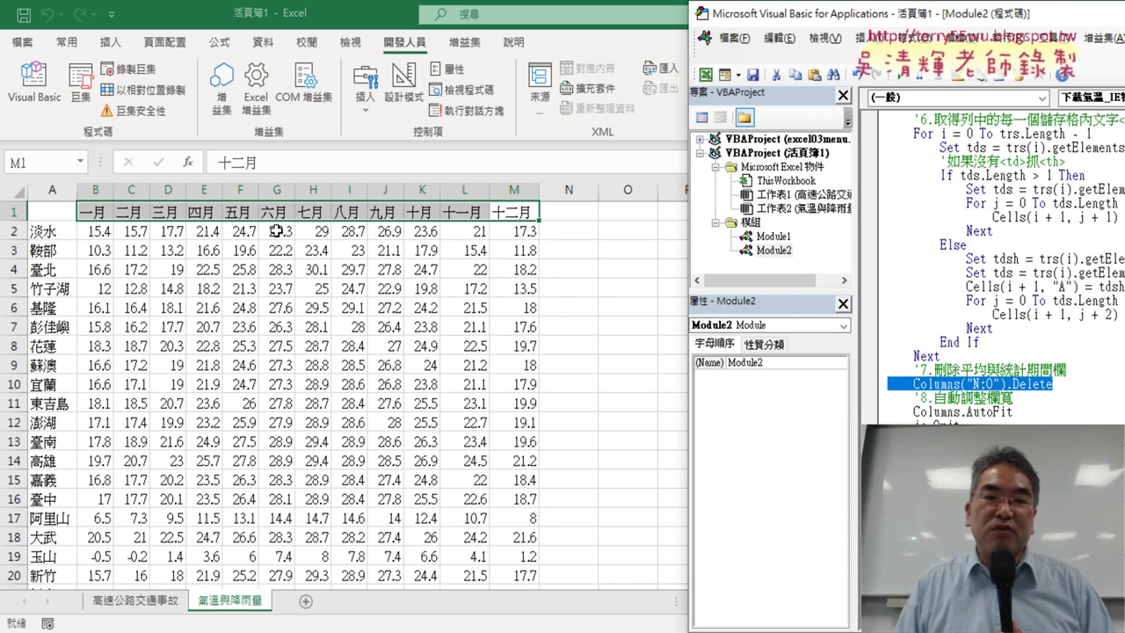
{"action": "key", "text": "alt+q"}
{"action": "left_click", "coordinate": [349, 308]}
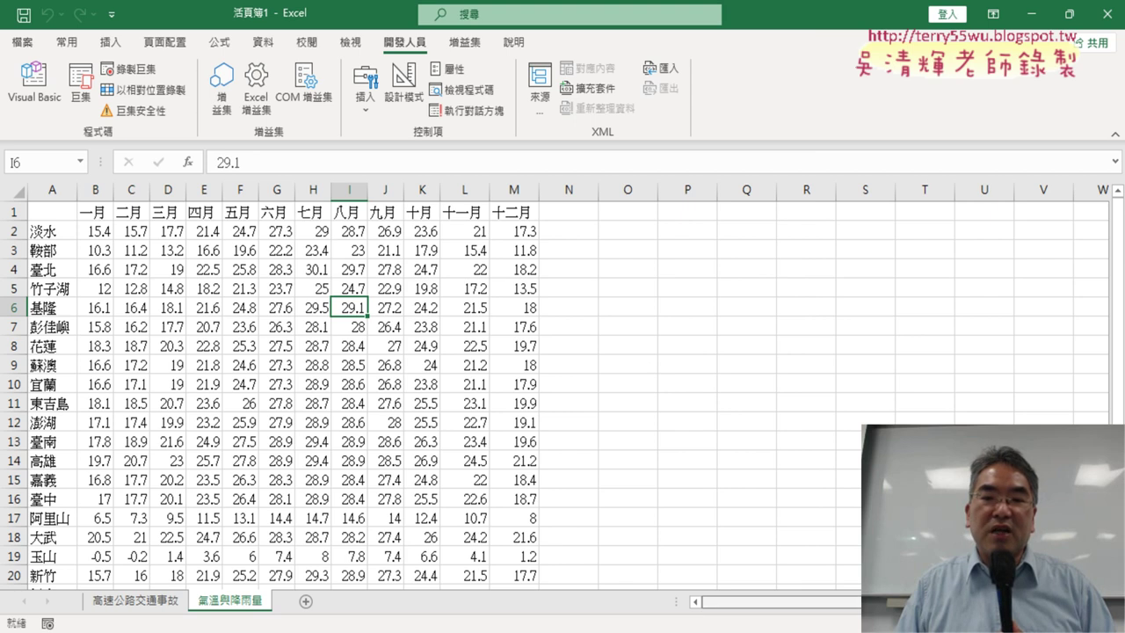
Draw line charts for the 淡水 and 鞍部 stations with their macro buttons.
{"action": "scroll", "coordinate": [562, 387], "scroll_direction": "right", "scroll_amount": 3}
{"action": "scroll", "coordinate": [563, 387], "scroll_direction": "right", "scroll_amount": 3}
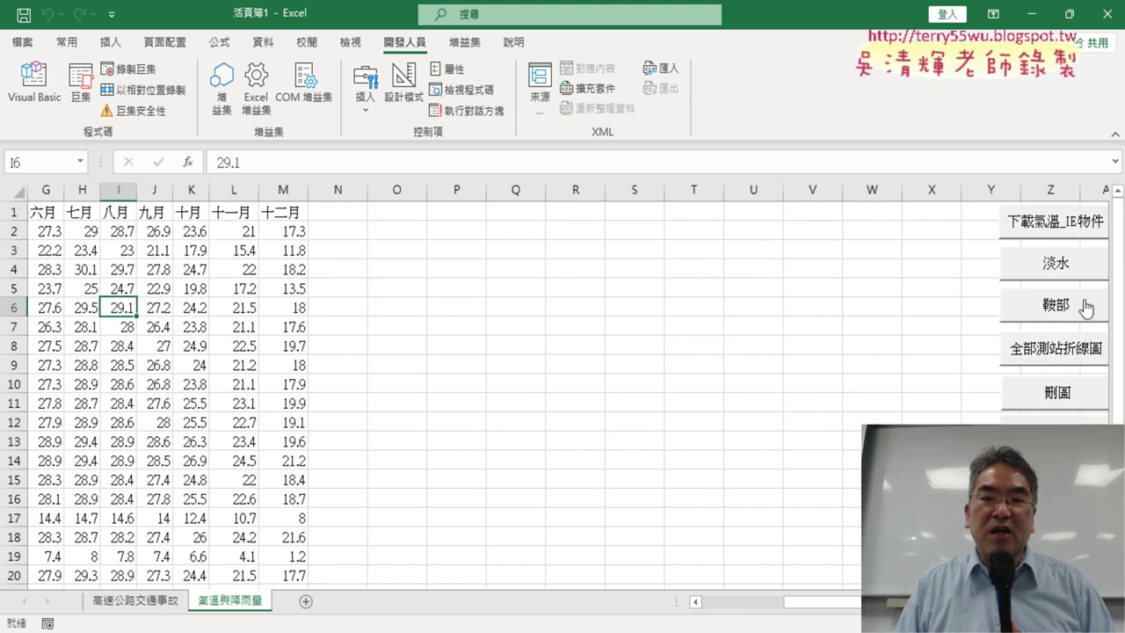
{"action": "left_click", "coordinate": [1057, 266]}
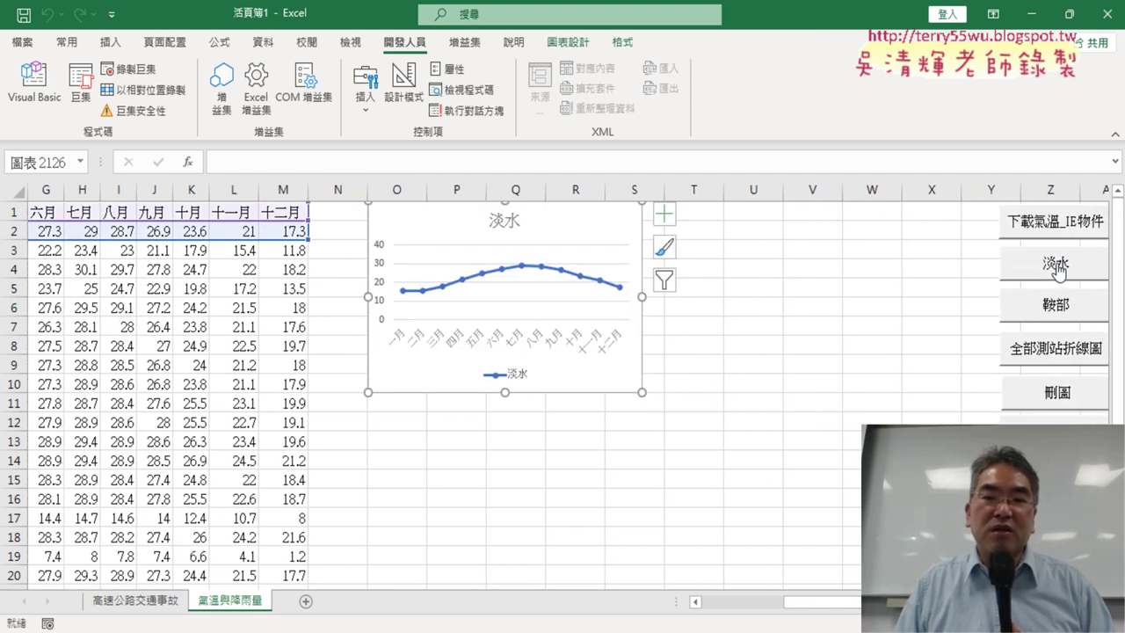
{"action": "left_click", "coordinate": [1068, 312]}
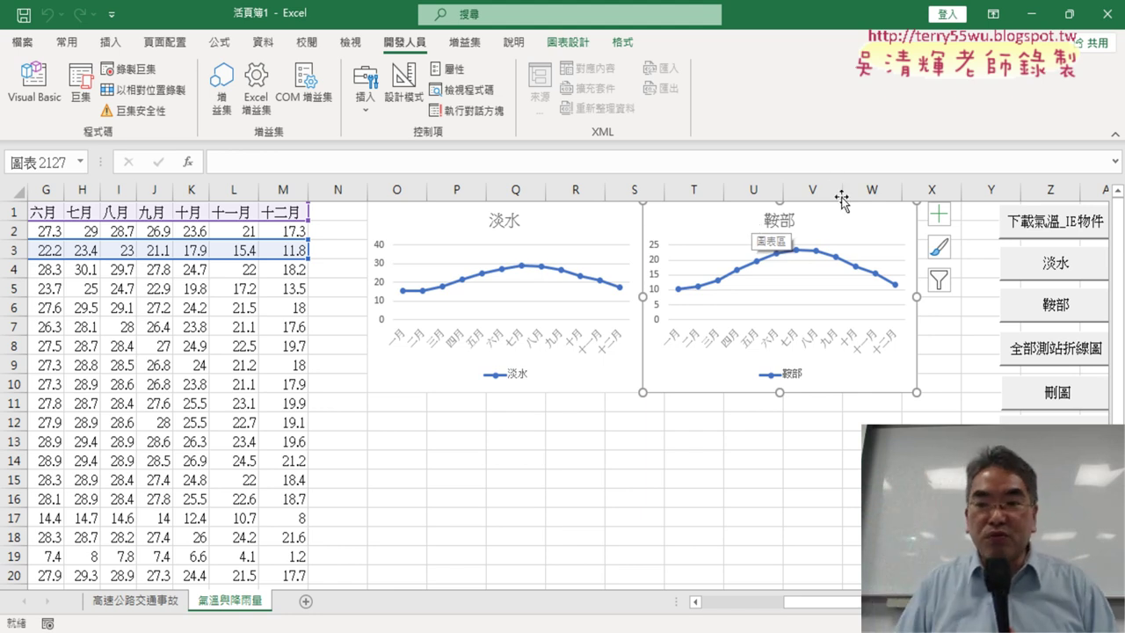
Delete those charts with 刪圖, run 全部測站折線圖, and scroll through every station's chart.
{"action": "left_click", "coordinate": [1046, 402]}
{"action": "left_click", "coordinate": [1058, 357]}
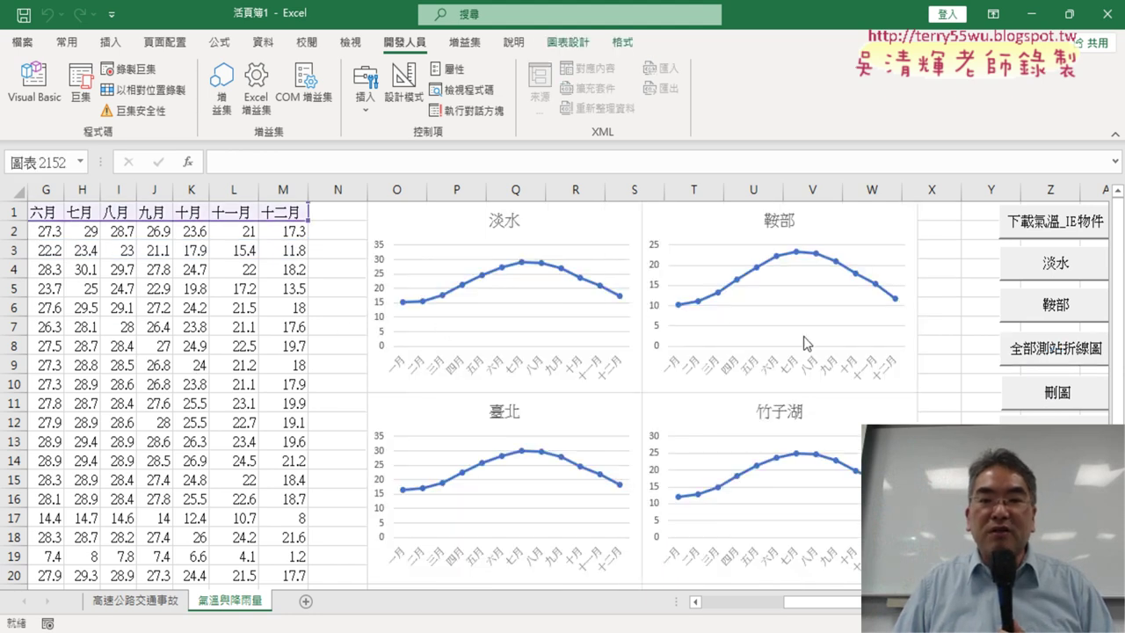
{"action": "scroll", "coordinate": [877, 302], "scroll_direction": "down", "scroll_amount": 2}
{"action": "scroll", "coordinate": [876, 307], "scroll_direction": "down", "scroll_amount": 3}
{"action": "scroll", "coordinate": [874, 374], "scroll_direction": "down", "scroll_amount": 6}
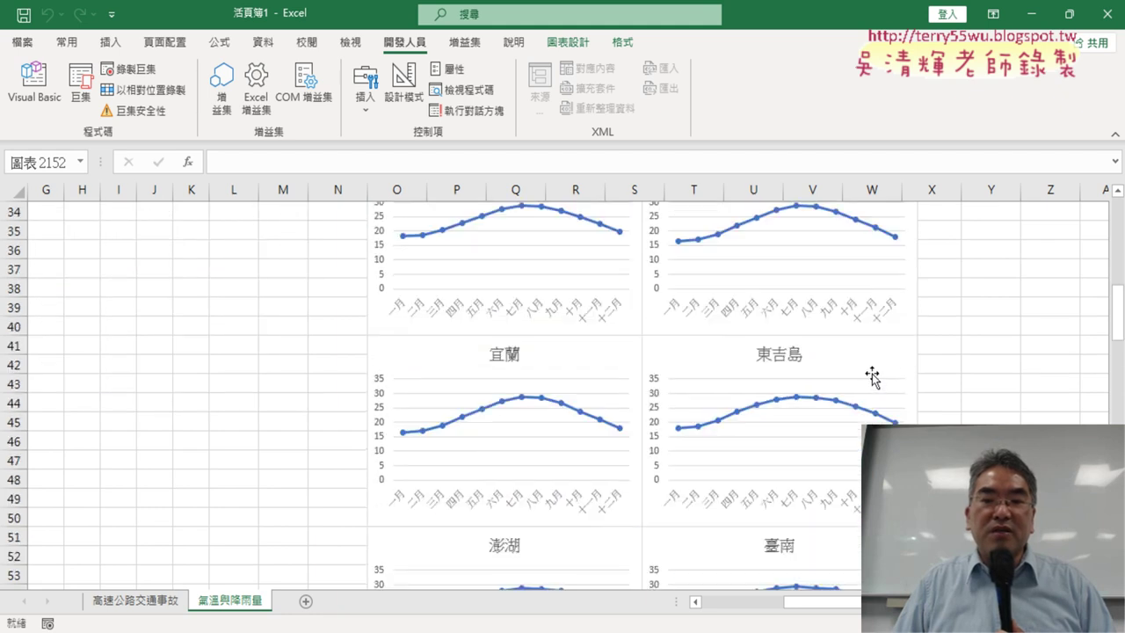
{"action": "scroll", "coordinate": [872, 376], "scroll_direction": "down", "scroll_amount": 4}
{"action": "scroll", "coordinate": [872, 378], "scroll_direction": "down", "scroll_amount": 1}
{"action": "scroll", "coordinate": [871, 378], "scroll_direction": "down", "scroll_amount": 2}
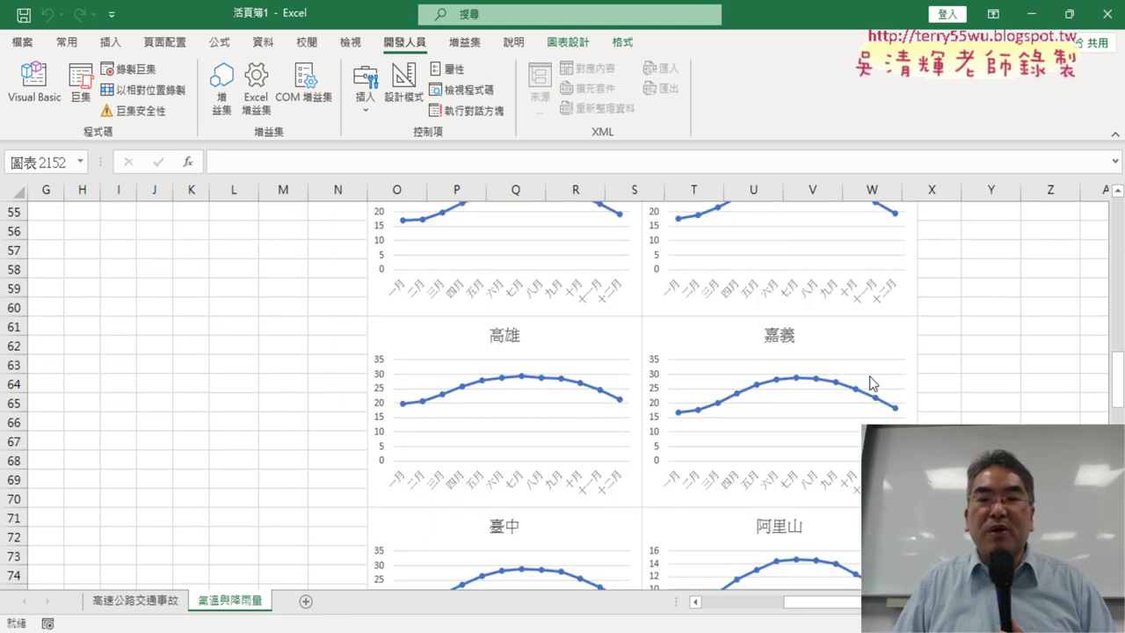
{"action": "scroll", "coordinate": [870, 352], "scroll_direction": "down", "scroll_amount": 2}
{"action": "scroll", "coordinate": [869, 374], "scroll_direction": "down", "scroll_amount": 1}
{"action": "scroll", "coordinate": [868, 379], "scroll_direction": "down", "scroll_amount": 2}
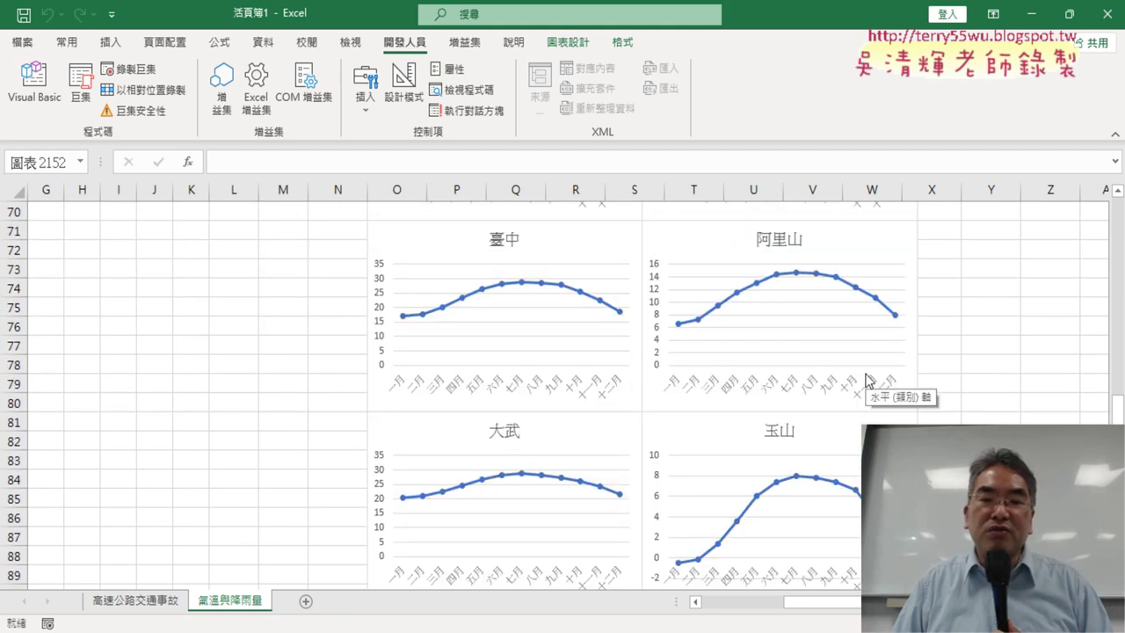
{"action": "scroll", "coordinate": [867, 380], "scroll_direction": "down", "scroll_amount": 3}
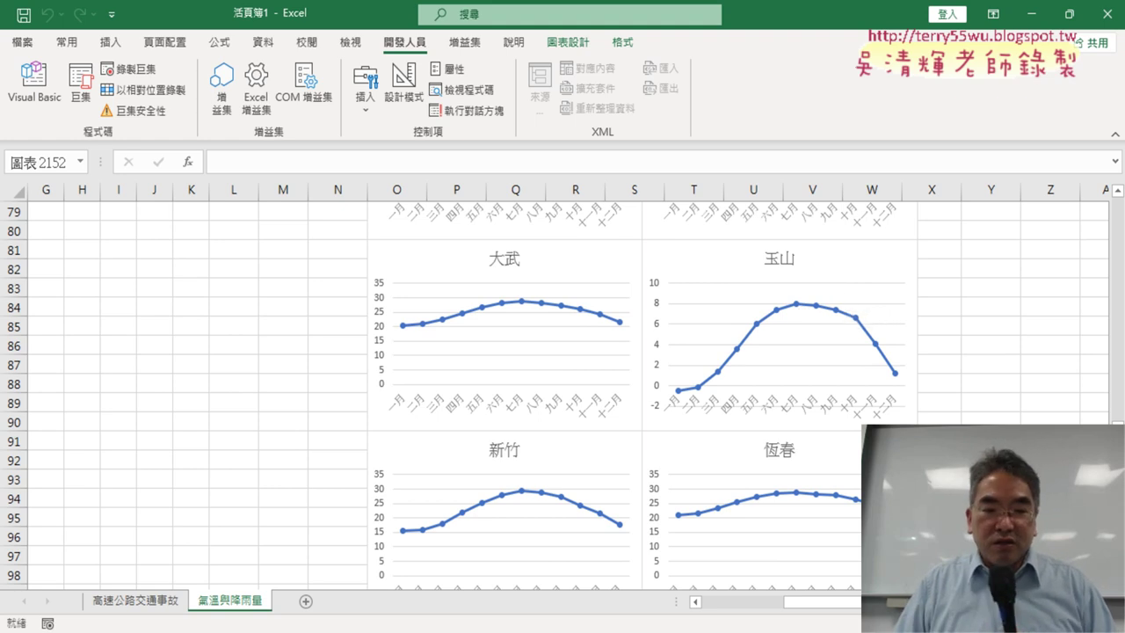
On the weather site, try the 中國 and then 全球 regions, leaving the statistic unchanged.
{"action": "left_click", "coordinate": [562, 549]}
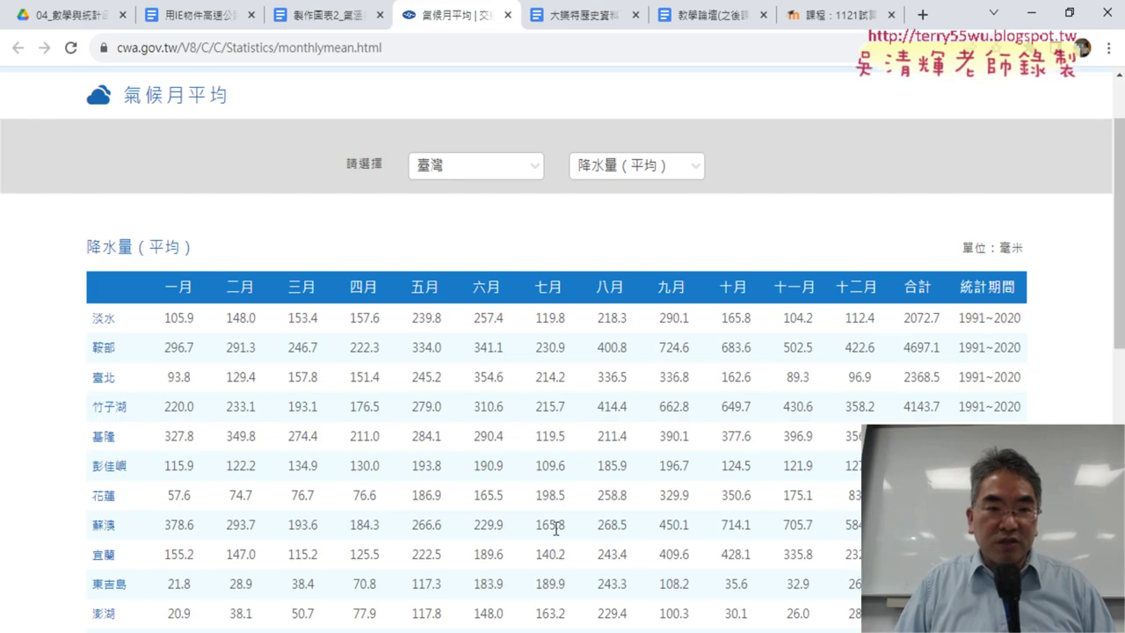
{"action": "left_click", "coordinate": [492, 175]}
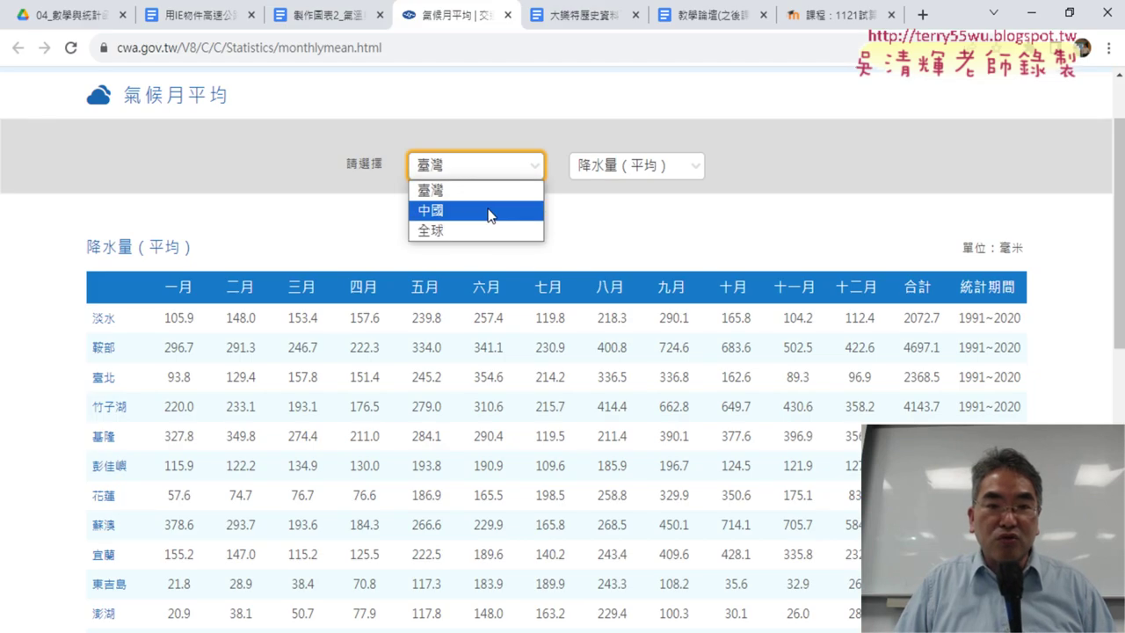
{"action": "left_click", "coordinate": [490, 211]}
{"action": "left_click", "coordinate": [624, 166]}
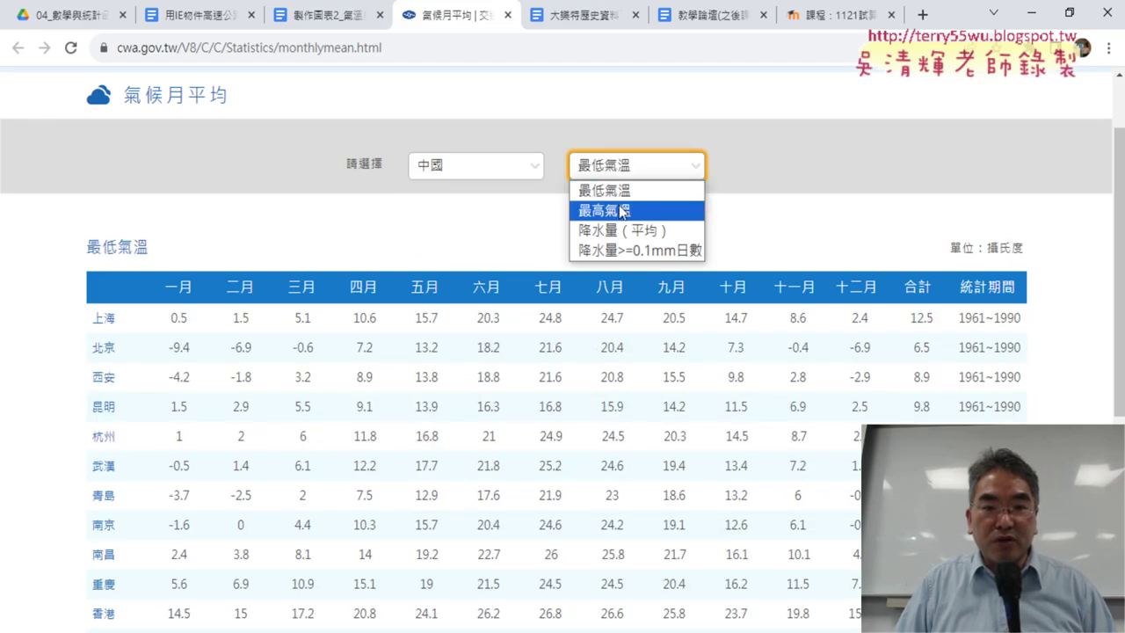
{"action": "left_click", "coordinate": [633, 168]}
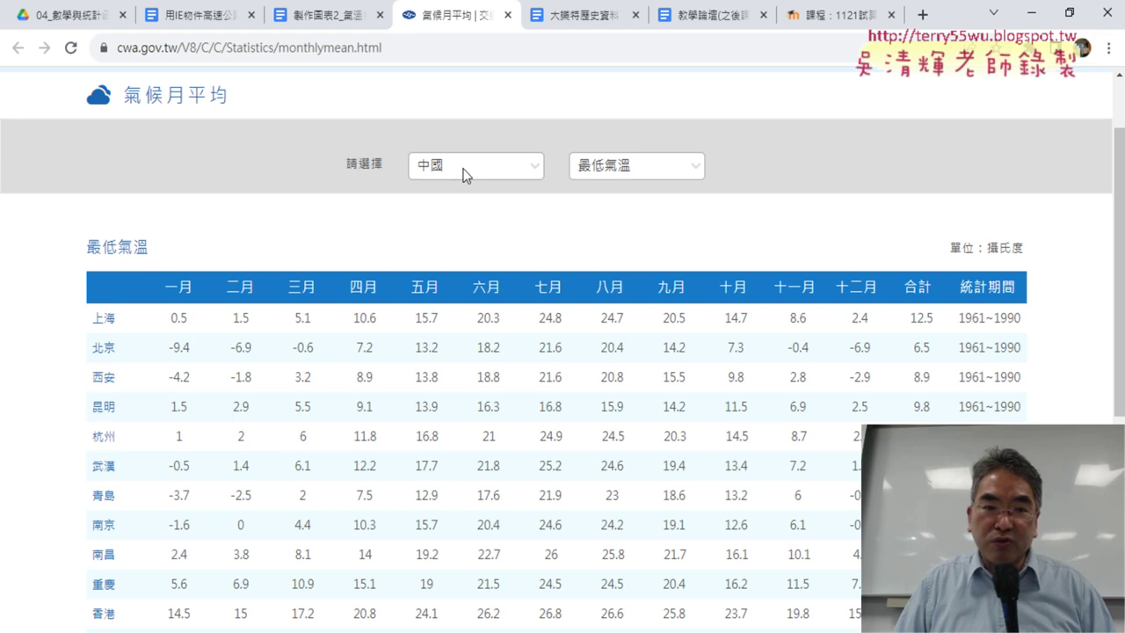
{"action": "left_click", "coordinate": [467, 174]}
{"action": "left_click", "coordinate": [466, 227]}
{"action": "left_click", "coordinate": [620, 168]}
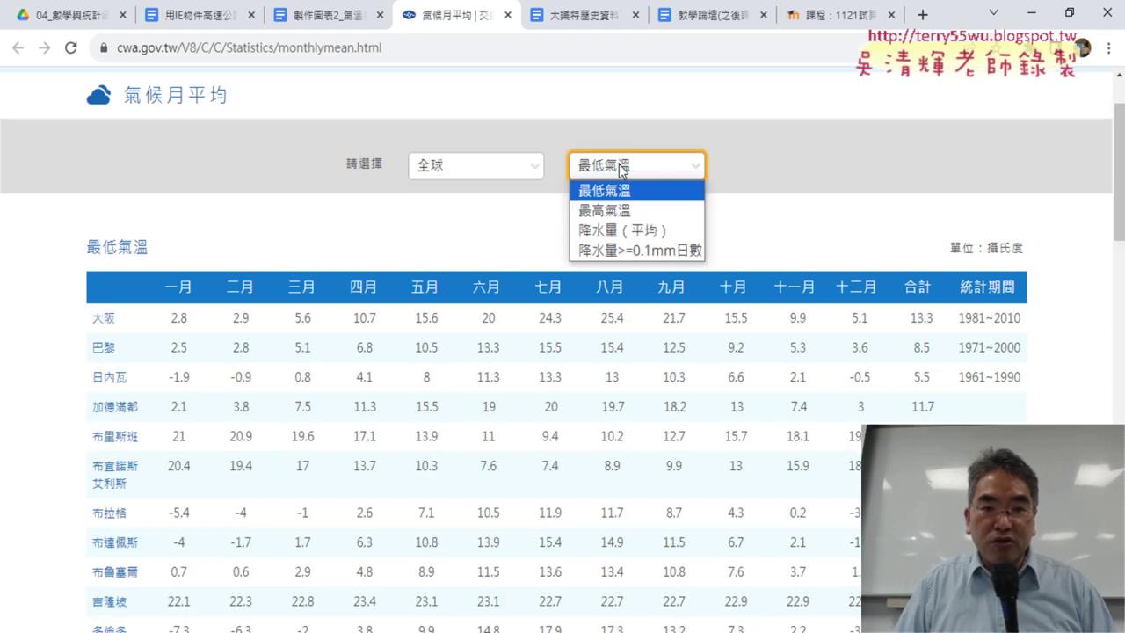
{"action": "left_click", "coordinate": [603, 170]}
{"action": "left_click", "coordinate": [502, 166]}
Scroll through the 全球 table and recheck the region list, keeping 全球.
{"action": "scroll", "coordinate": [196, 252], "scroll_direction": "down", "scroll_amount": 2}
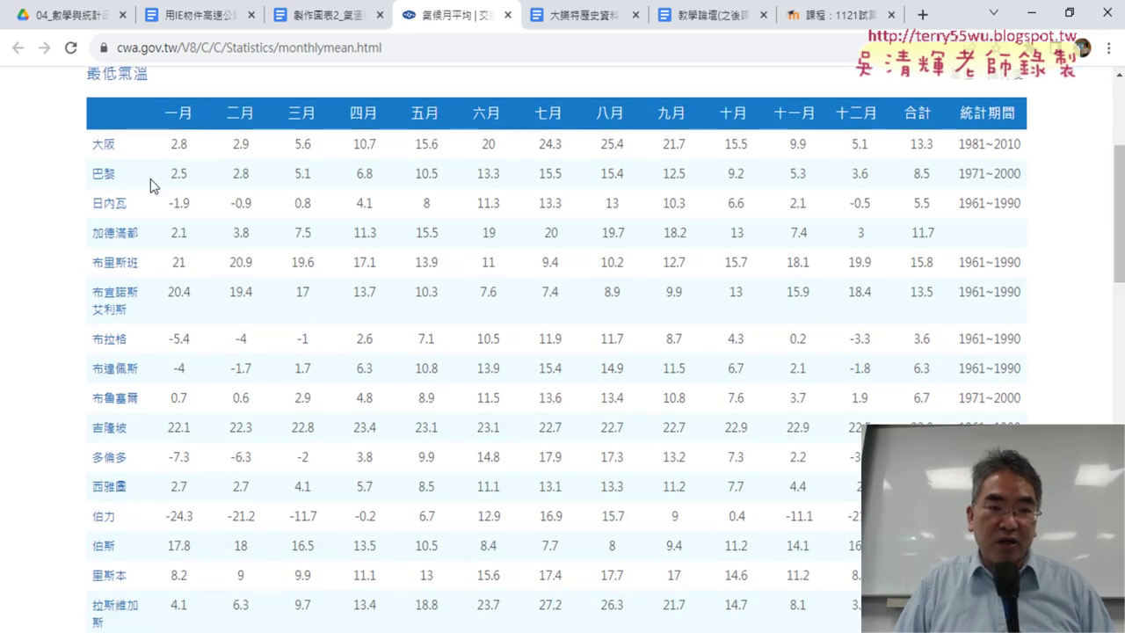
{"action": "scroll", "coordinate": [151, 184], "scroll_direction": "down", "scroll_amount": 2}
{"action": "scroll", "coordinate": [132, 229], "scroll_direction": "down", "scroll_amount": 5}
{"action": "scroll", "coordinate": [106, 274], "scroll_direction": "down", "scroll_amount": 5}
{"action": "scroll", "coordinate": [105, 274], "scroll_direction": "down", "scroll_amount": 5}
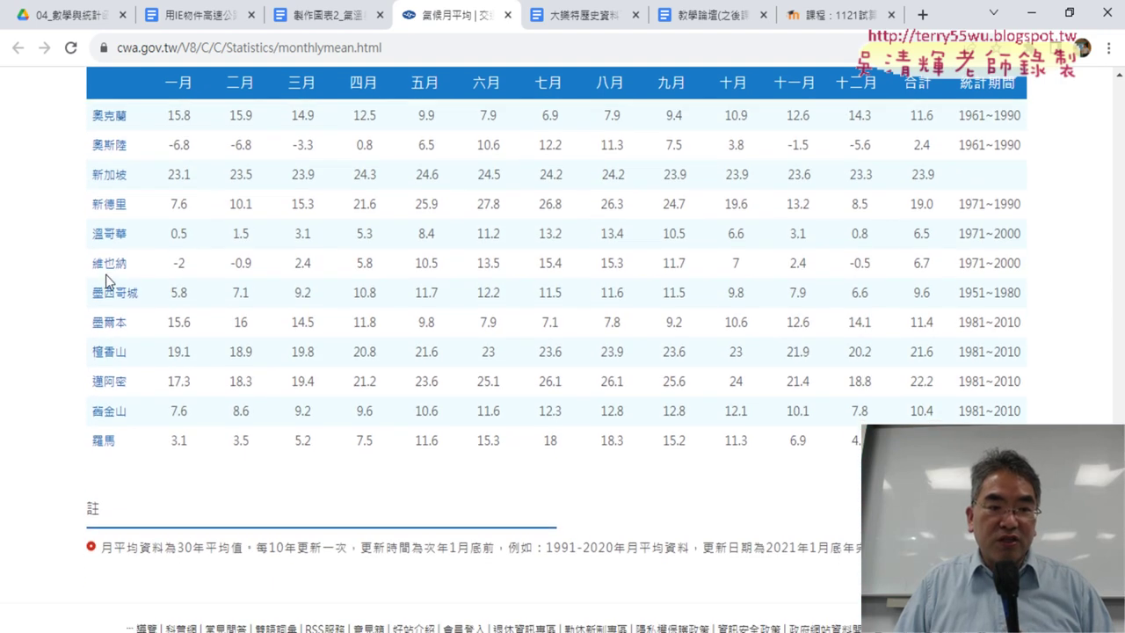
{"action": "scroll", "coordinate": [105, 280], "scroll_direction": "up", "scroll_amount": 5}
{"action": "scroll", "coordinate": [105, 280], "scroll_direction": "up", "scroll_amount": 5}
{"action": "scroll", "coordinate": [105, 280], "scroll_direction": "up", "scroll_amount": 5}
{"action": "scroll", "coordinate": [105, 280], "scroll_direction": "up", "scroll_amount": 2}
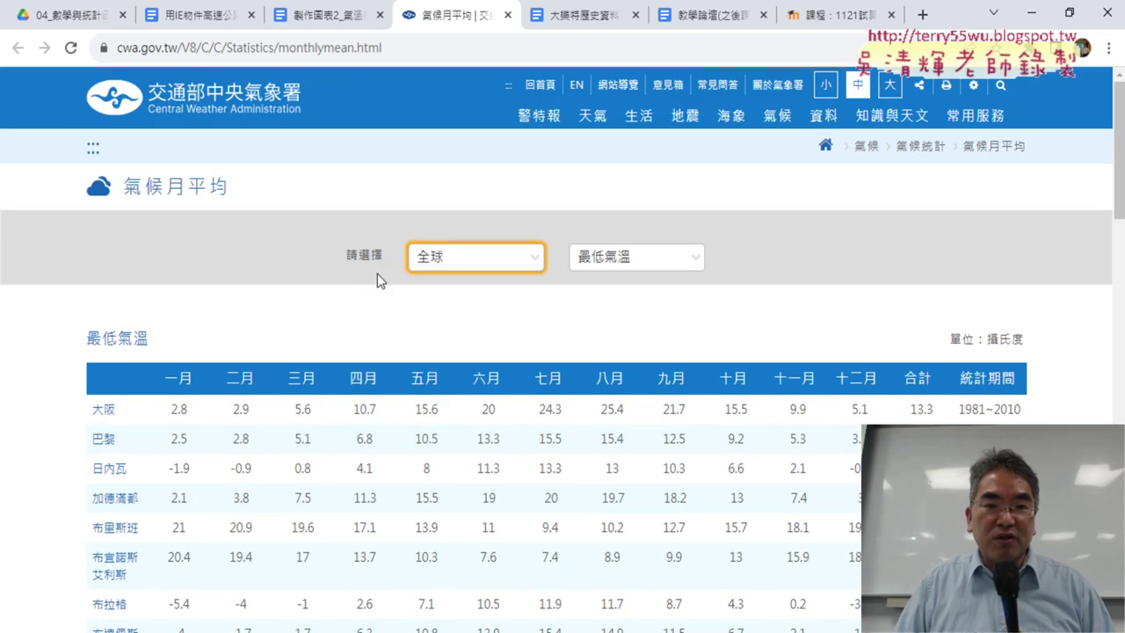
{"action": "left_click", "coordinate": [466, 256]}
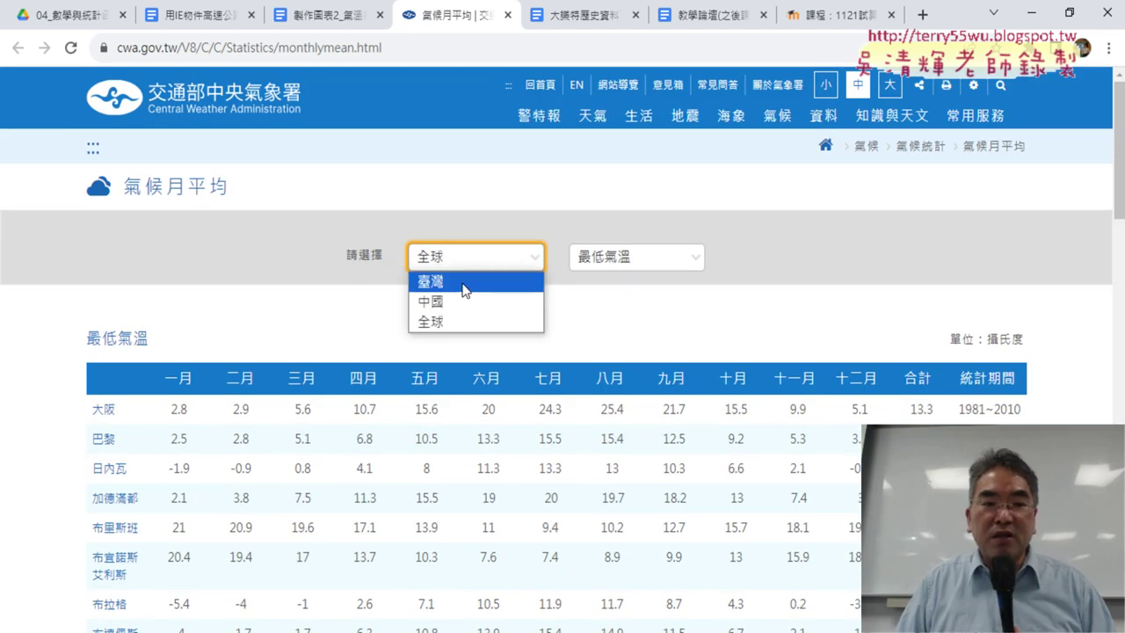
{"action": "left_click", "coordinate": [269, 282]}
{"action": "scroll", "coordinate": [153, 276], "scroll_direction": "down", "scroll_amount": 5}
{"action": "scroll", "coordinate": [153, 407], "scroll_direction": "up", "scroll_amount": 3}
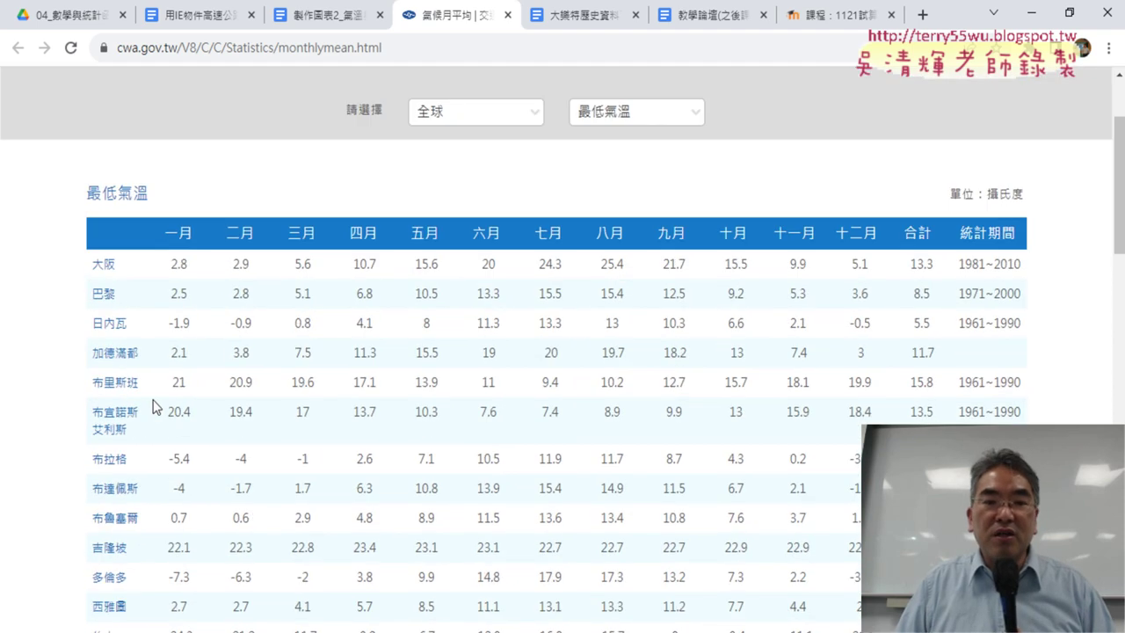
{"action": "scroll", "coordinate": [153, 406], "scroll_direction": "up", "scroll_amount": 2}
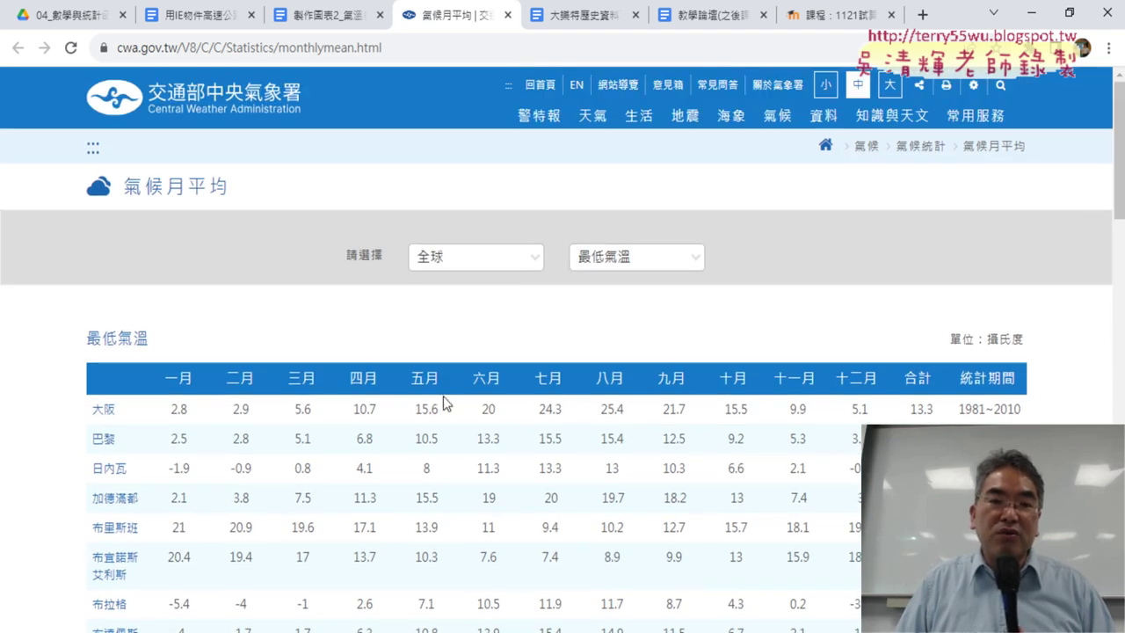
Set the region back to 臺灣 with the 氣溫 statistic, reload the page, and reopen the statistics list.
{"action": "left_click", "coordinate": [482, 256]}
{"action": "left_click", "coordinate": [480, 283]}
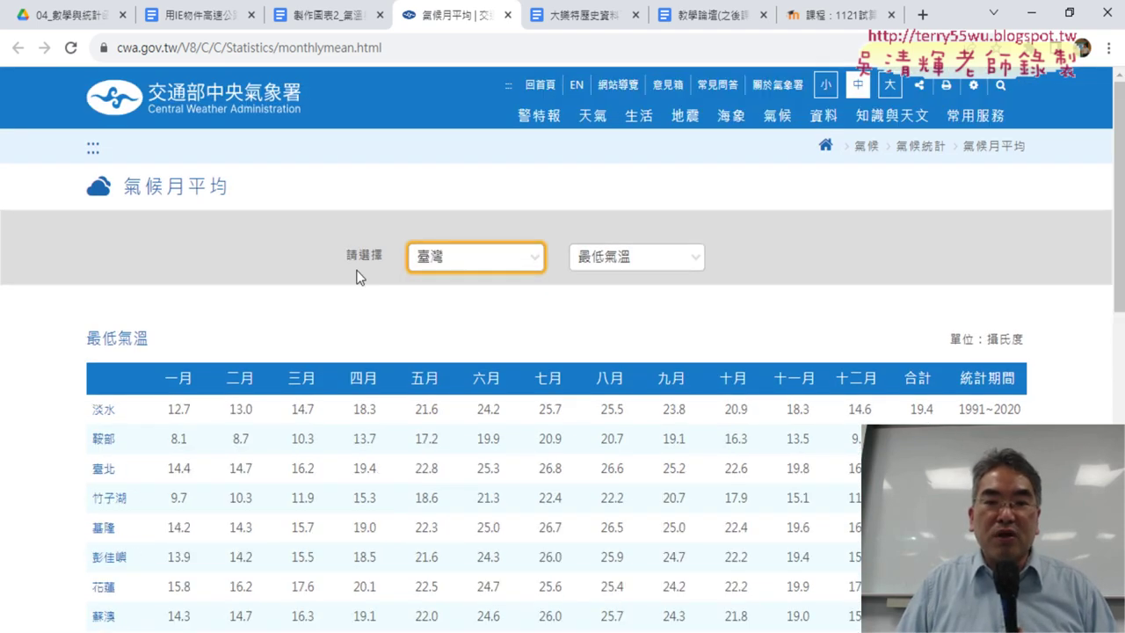
{"action": "left_click", "coordinate": [655, 259]}
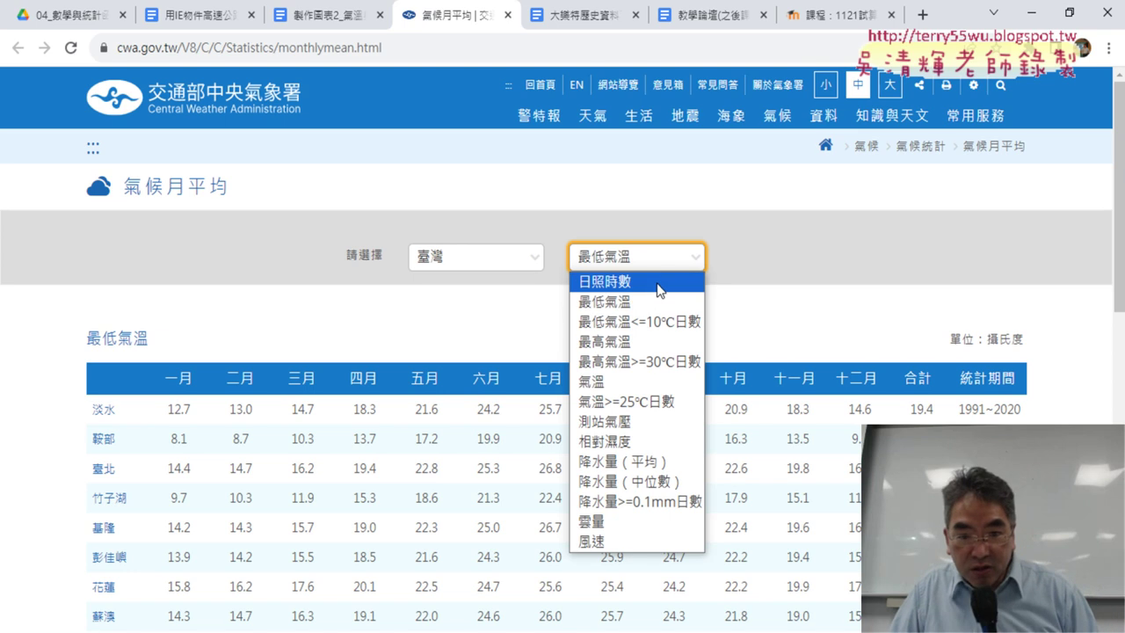
{"action": "left_click", "coordinate": [660, 384]}
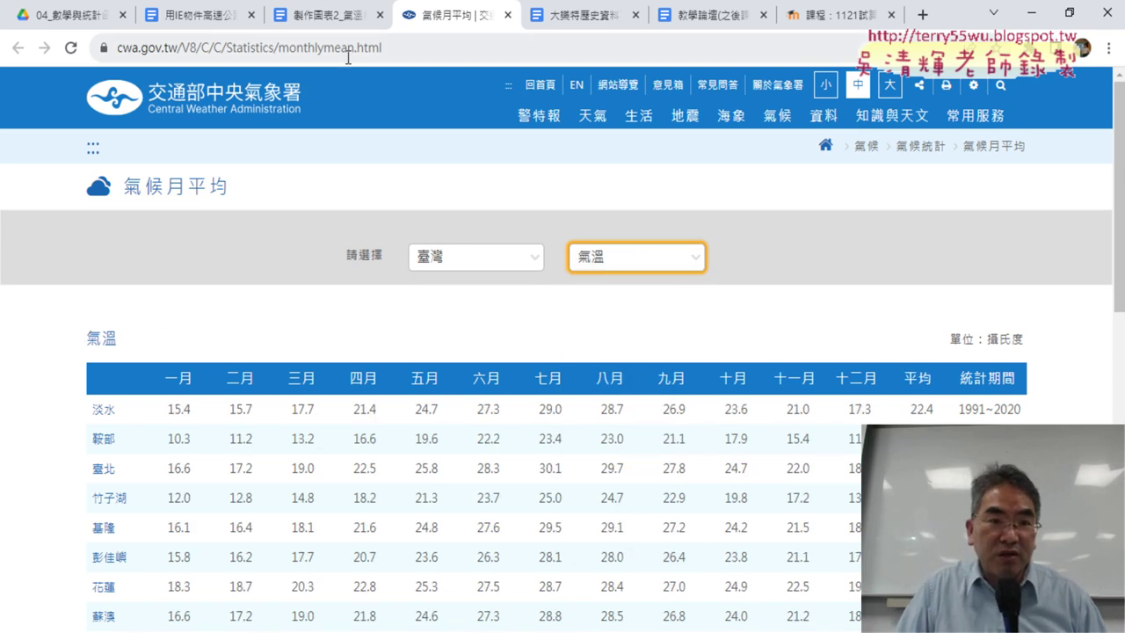
{"action": "left_click", "coordinate": [433, 47]}
{"action": "left_click", "coordinate": [440, 48]}
{"action": "key", "text": "Return"}
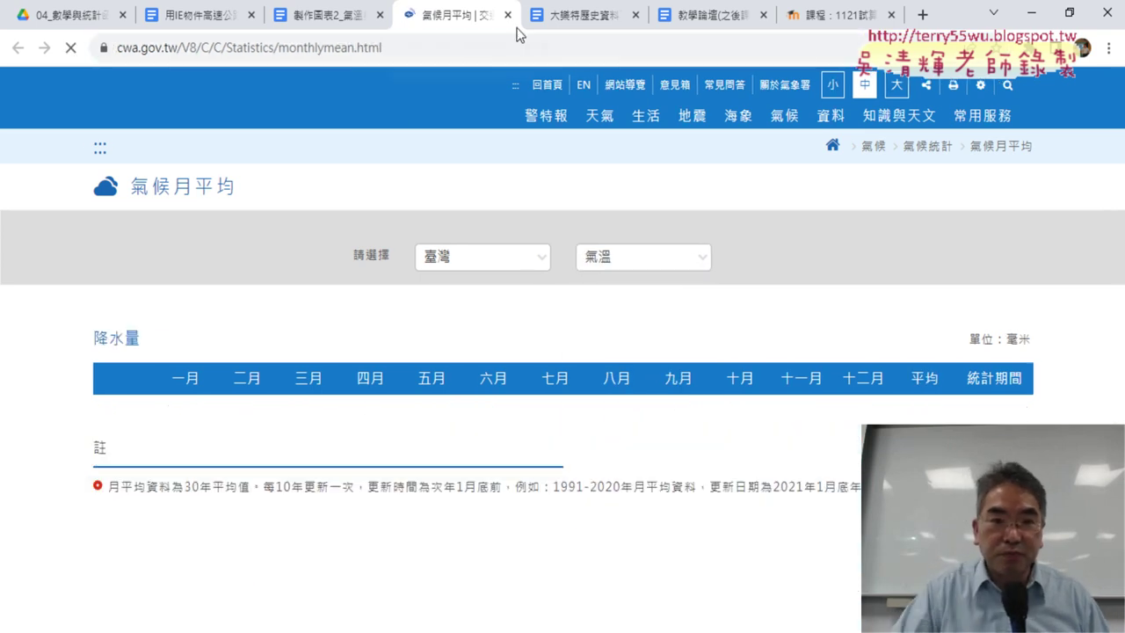
{"action": "left_click", "coordinate": [658, 255]}
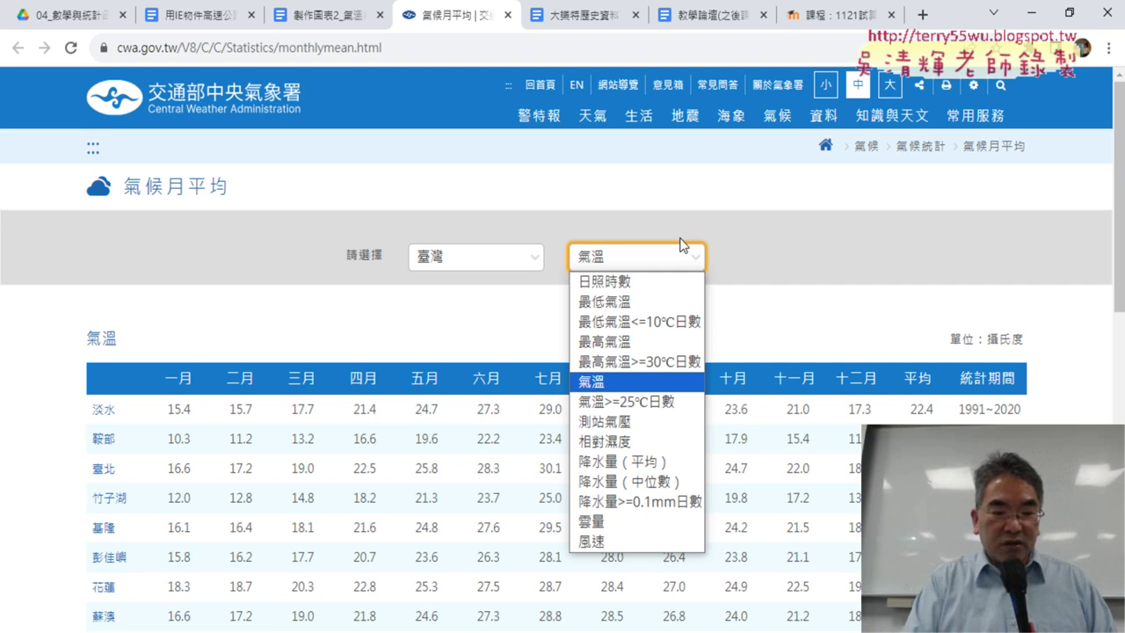
{"action": "left_click_drag", "start_coordinate": [676, 257], "coordinate": [694, 252]}
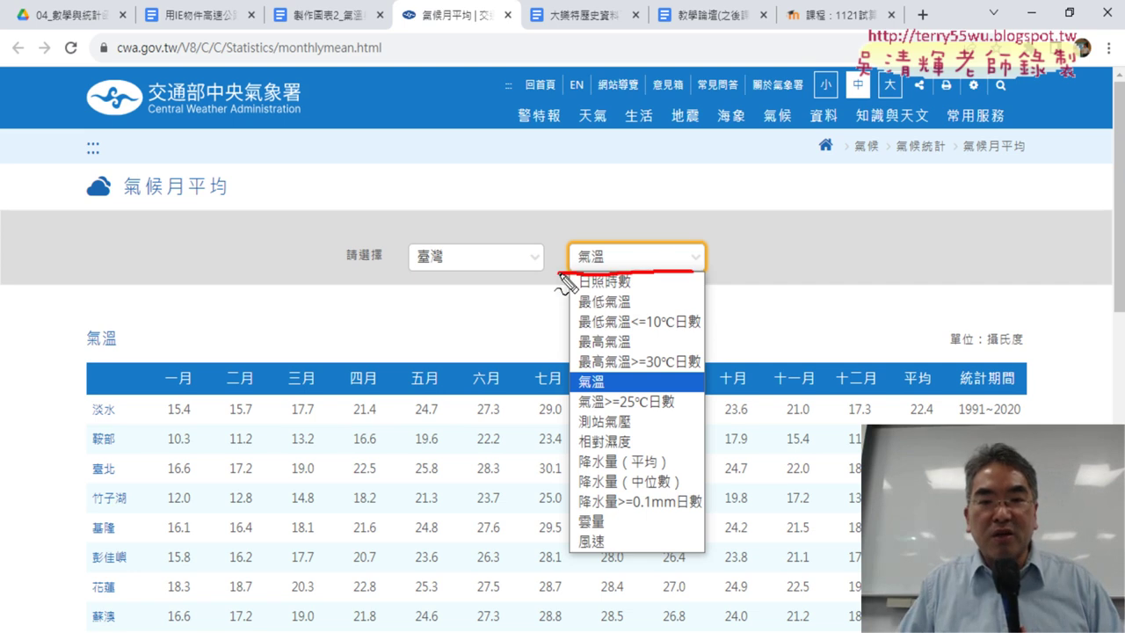
{"action": "left_click_drag", "start_coordinate": [695, 269], "coordinate": [681, 239]}
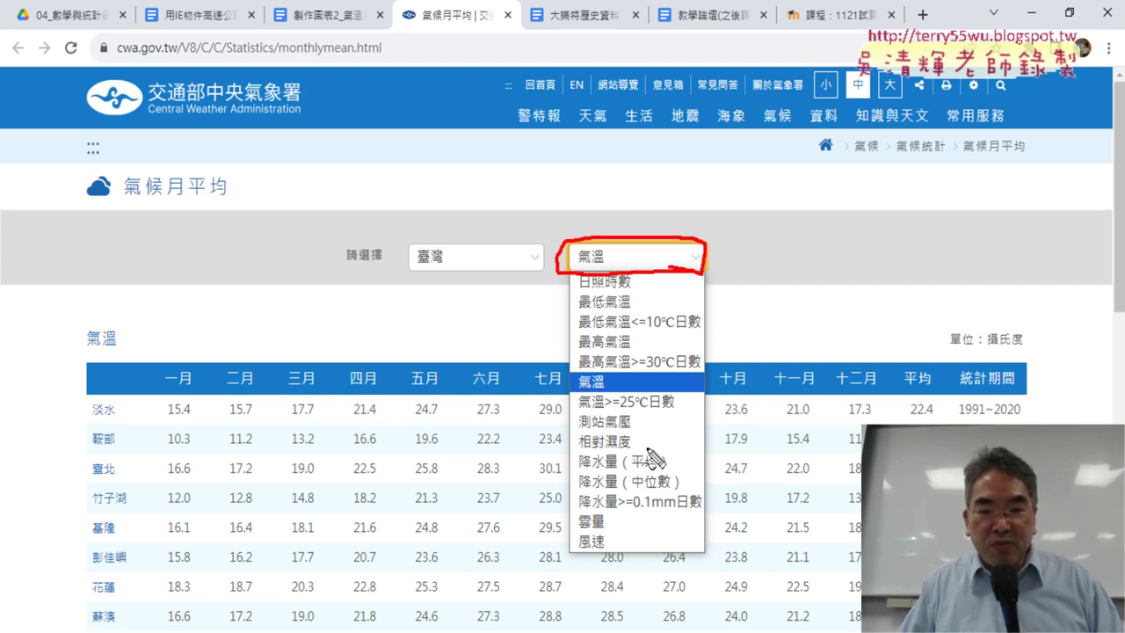
{"action": "left_click_drag", "start_coordinate": [675, 478], "coordinate": [672, 482]}
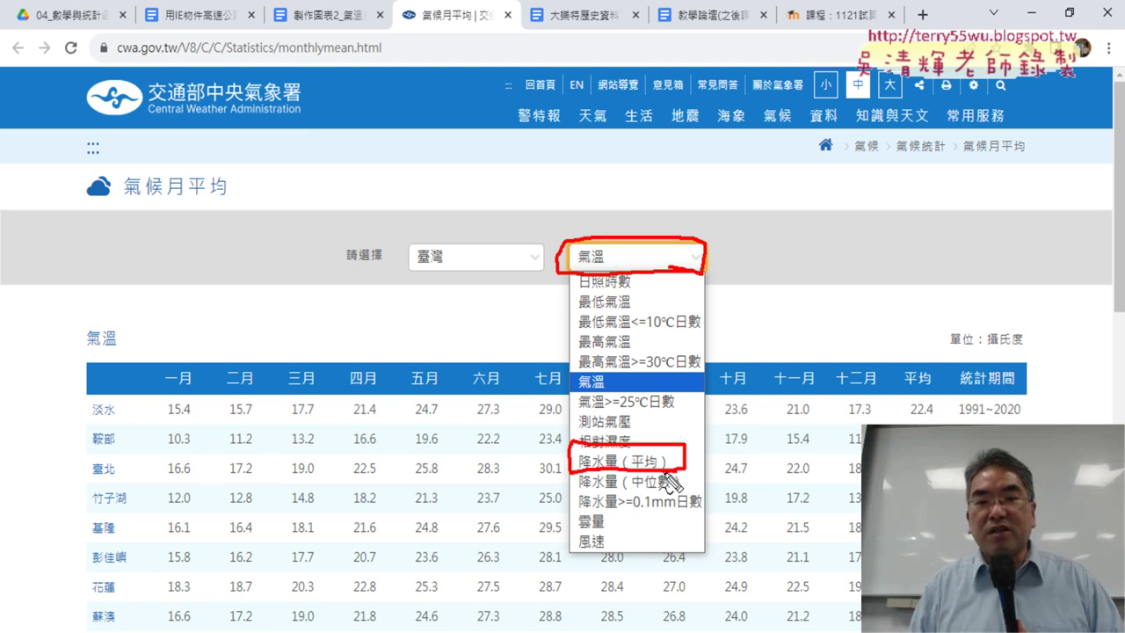
{"action": "left_click_drag", "start_coordinate": [570, 382], "coordinate": [479, 431]}
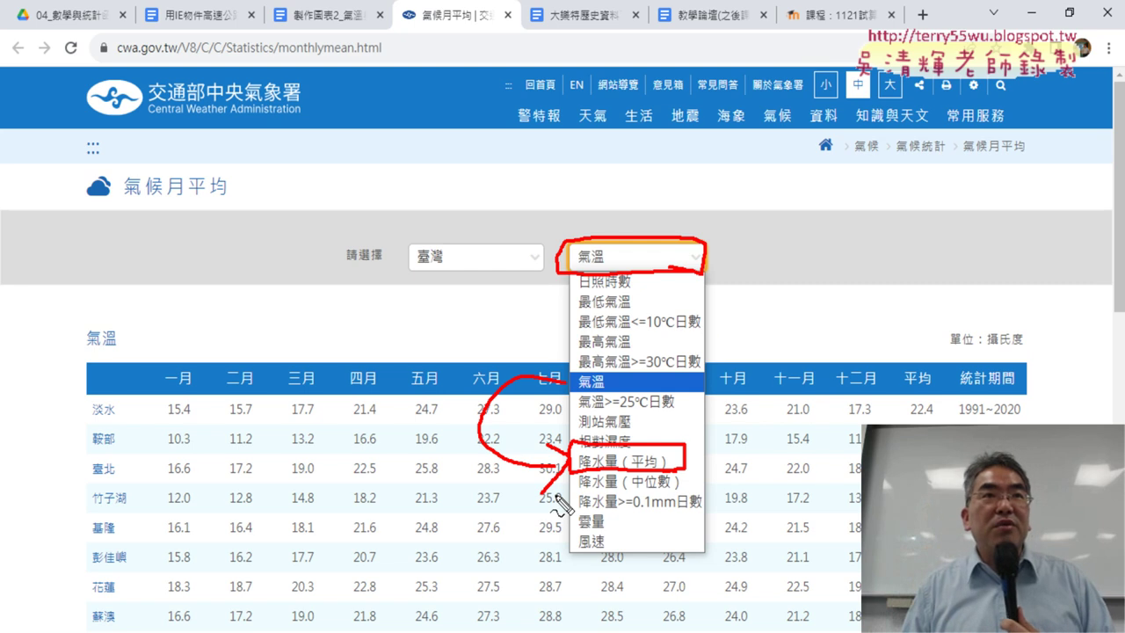
{"action": "key", "text": "Escape"}
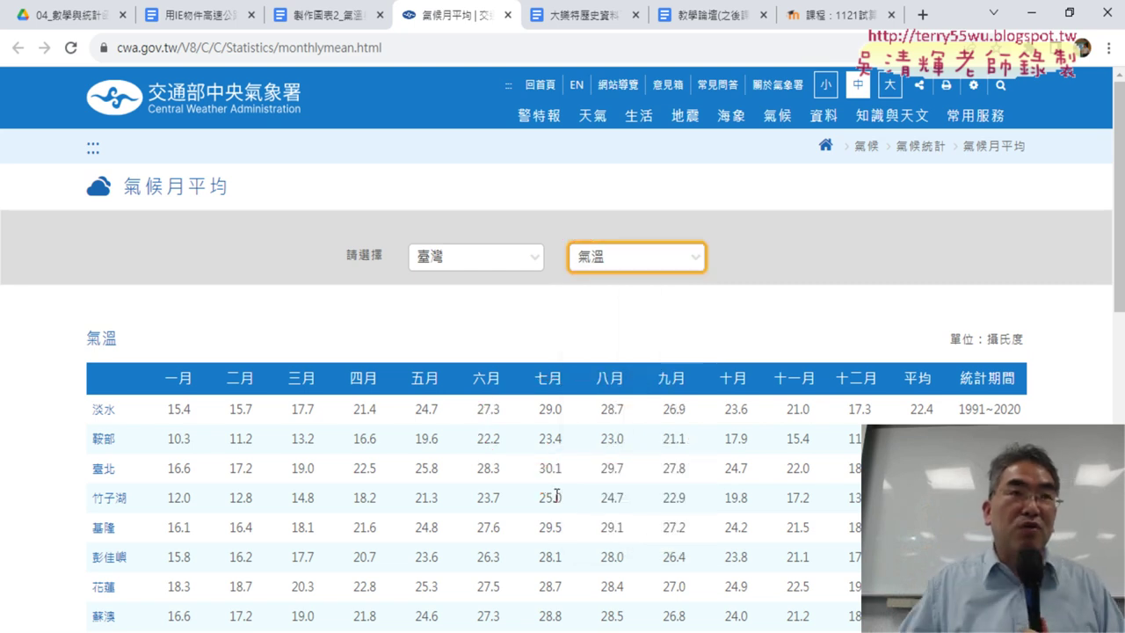
Pick 降水量(平均), switch back to 氣溫, reselect 降水量(平均), and reopen the statistics list.
{"action": "left_click", "coordinate": [666, 258]}
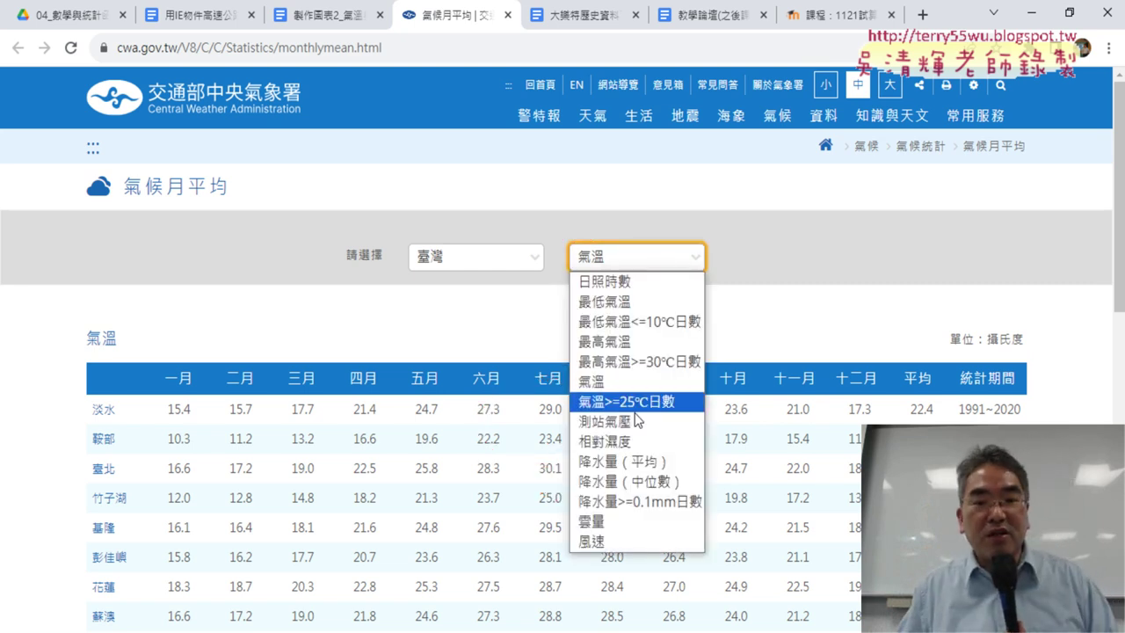
{"action": "left_click", "coordinate": [645, 469]}
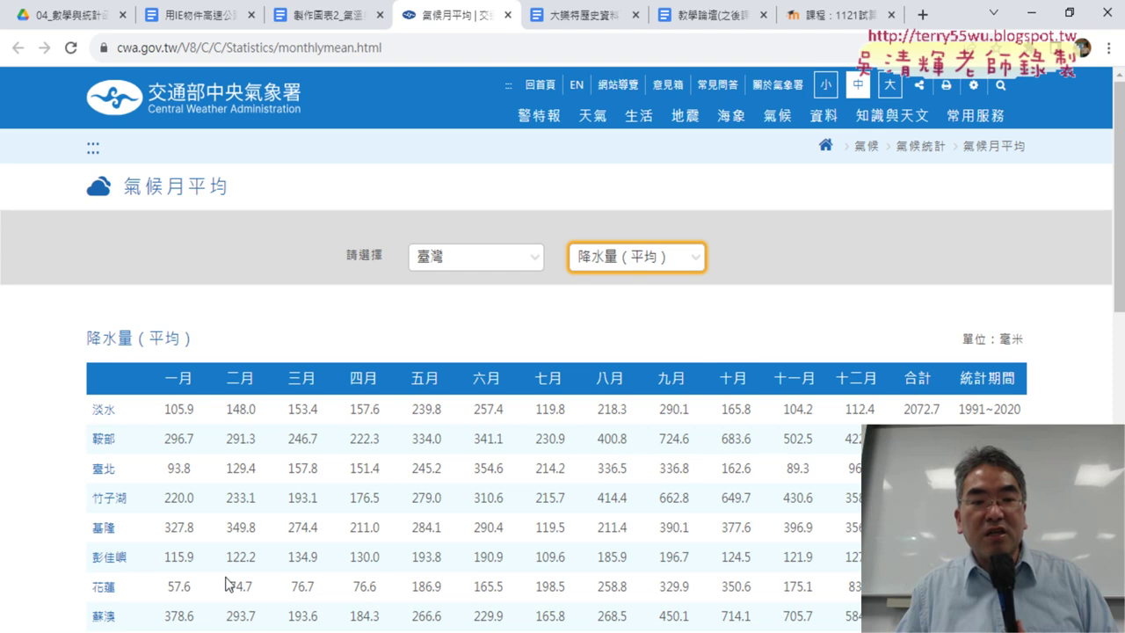
{"action": "left_click", "coordinate": [683, 267]}
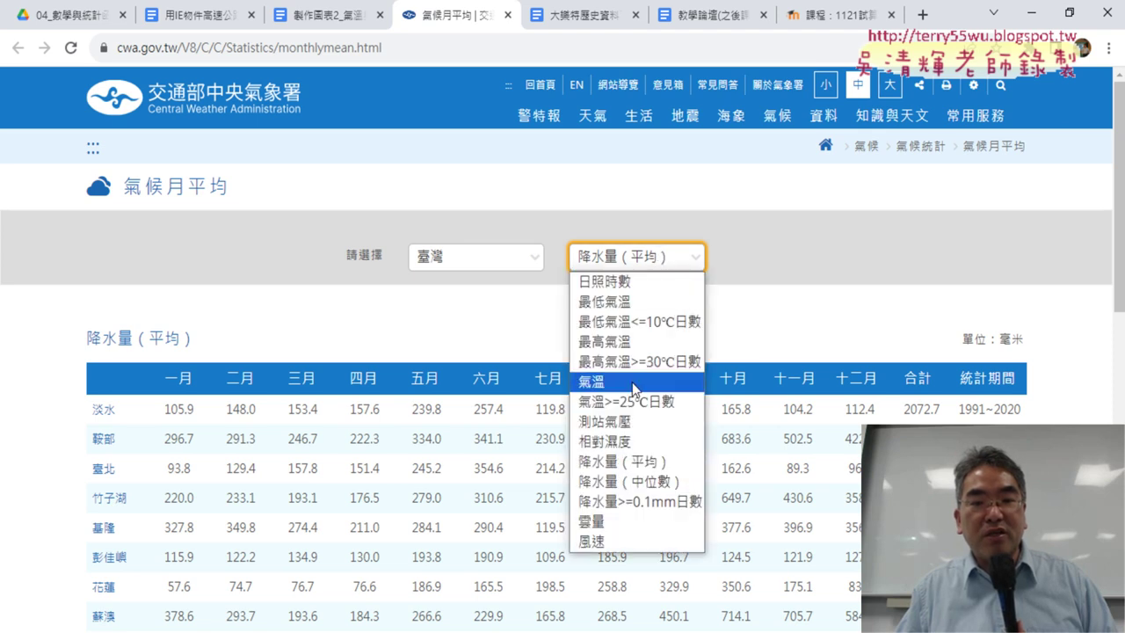
{"action": "left_click", "coordinate": [634, 380]}
{"action": "left_click", "coordinate": [654, 263]}
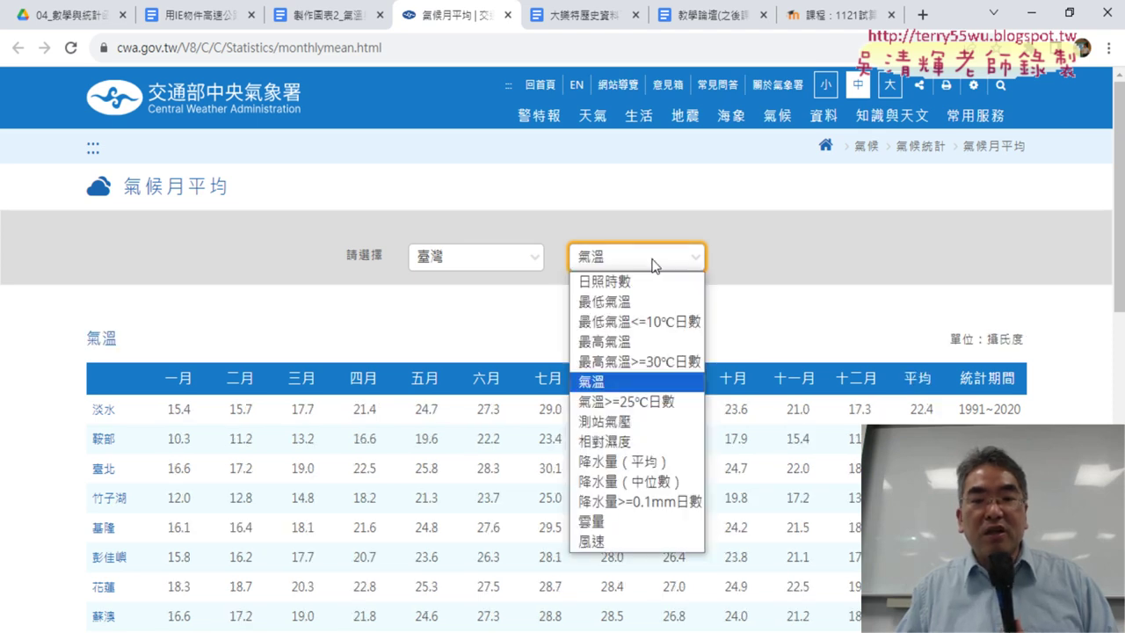
{"action": "left_click", "coordinate": [661, 466]}
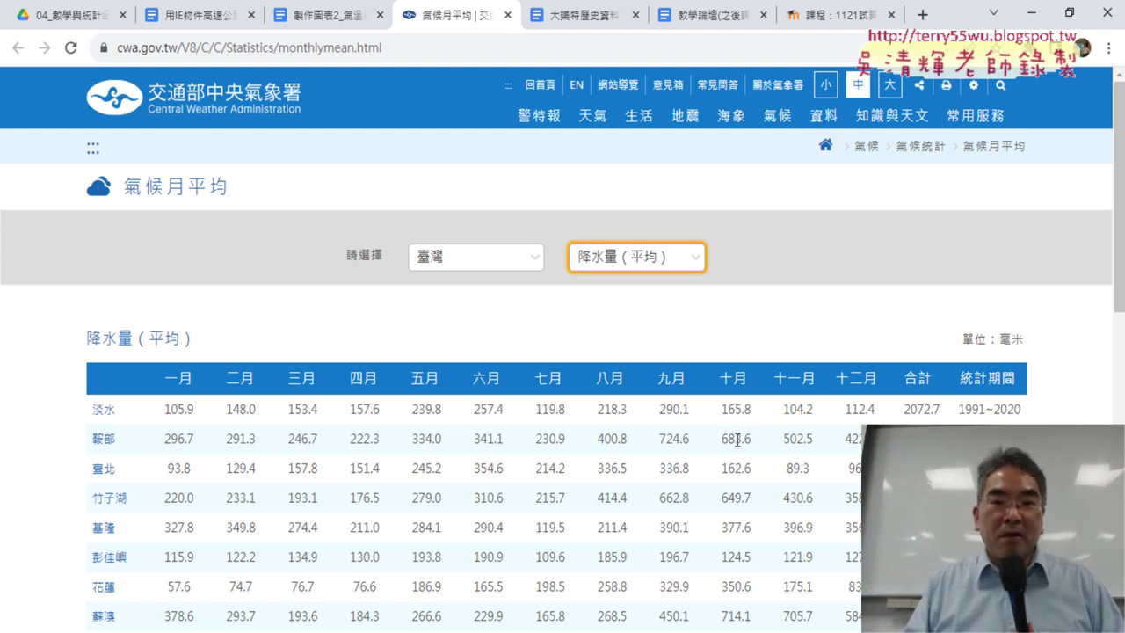
{"action": "left_click", "coordinate": [663, 260]}
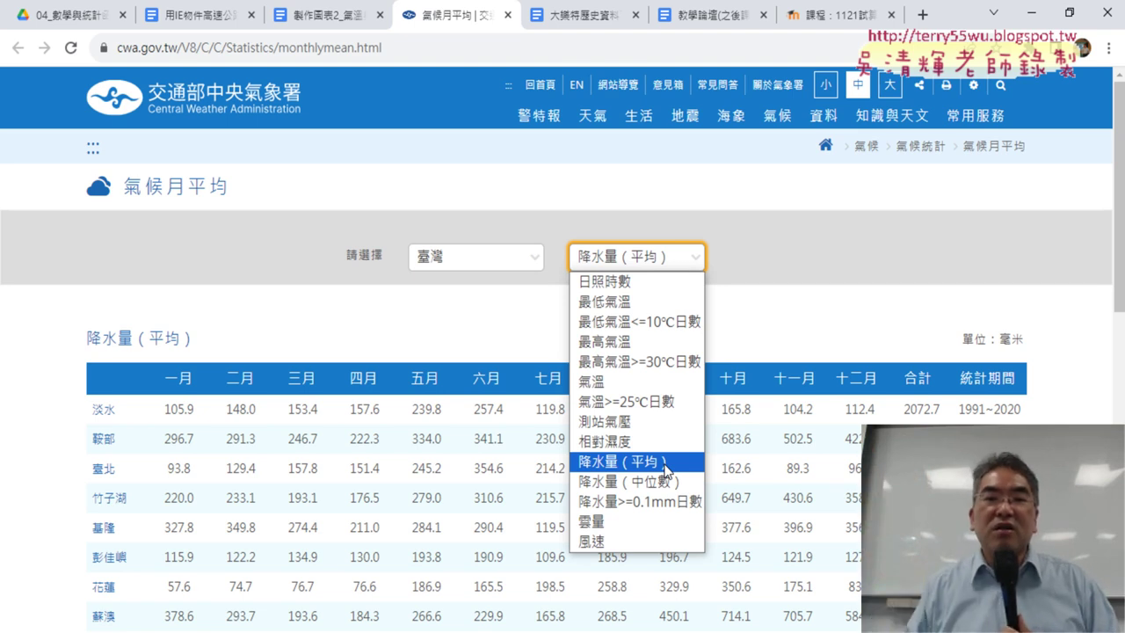
{"action": "left_click", "coordinate": [327, 18]}
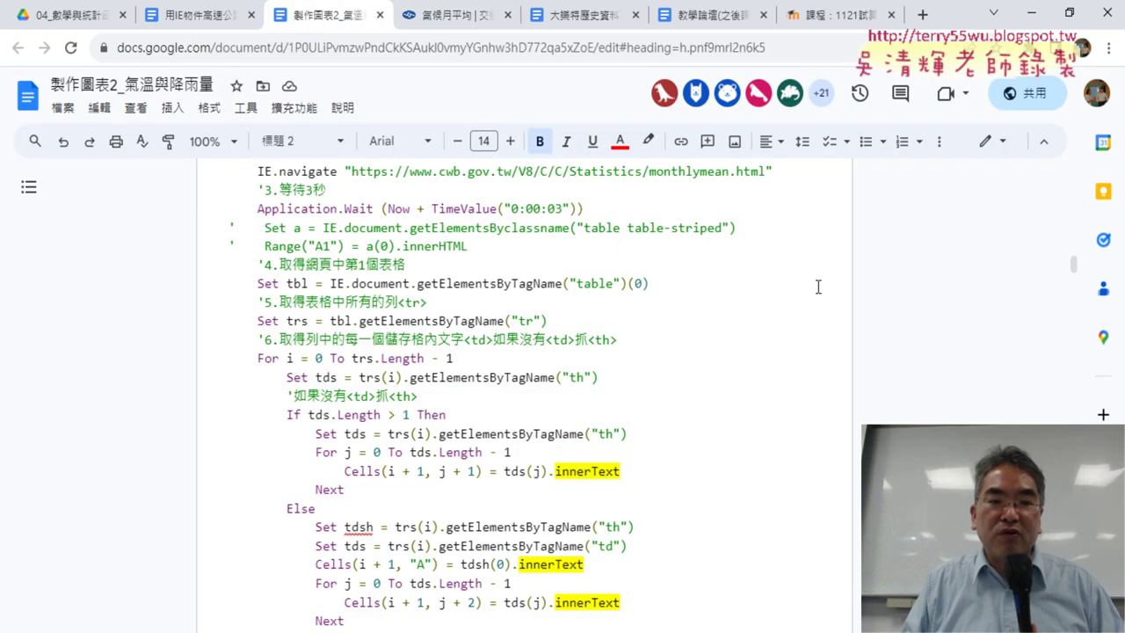
{"action": "scroll", "coordinate": [822, 292], "scroll_direction": "down", "scroll_amount": 5}
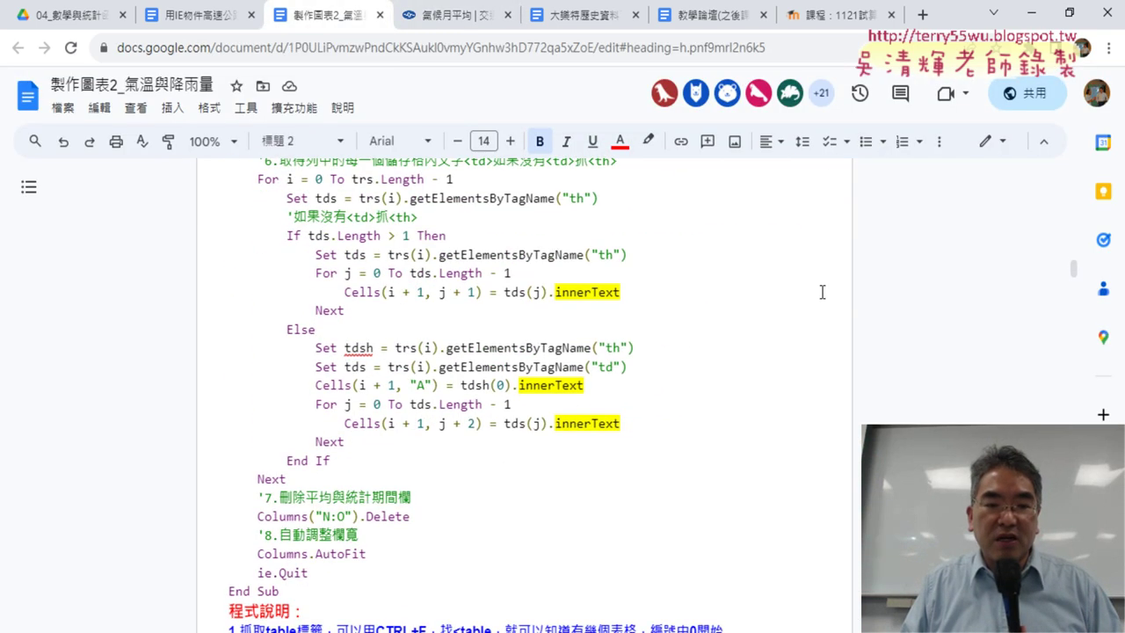
{"action": "scroll", "coordinate": [822, 292], "scroll_direction": "down", "scroll_amount": 5}
{"action": "scroll", "coordinate": [822, 292], "scroll_direction": "down", "scroll_amount": 4}
{"action": "scroll", "coordinate": [821, 290], "scroll_direction": "down", "scroll_amount": 4}
{"action": "scroll", "coordinate": [822, 290], "scroll_direction": "down", "scroll_amount": 5}
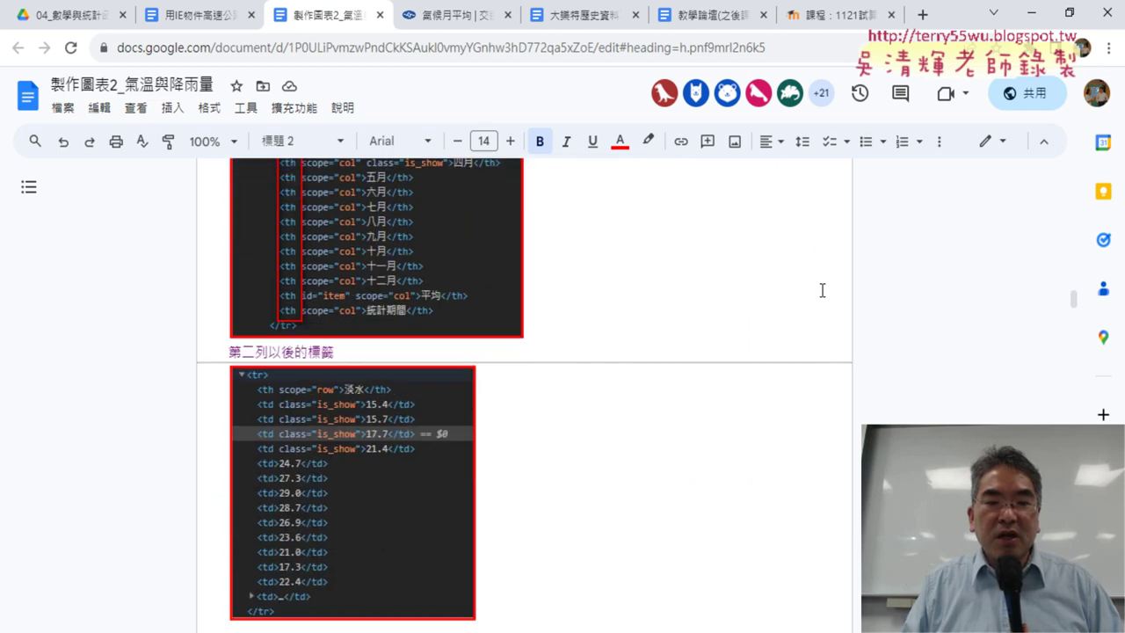
{"action": "scroll", "coordinate": [817, 292], "scroll_direction": "down", "scroll_amount": 4}
{"action": "scroll", "coordinate": [809, 299], "scroll_direction": "down", "scroll_amount": 3}
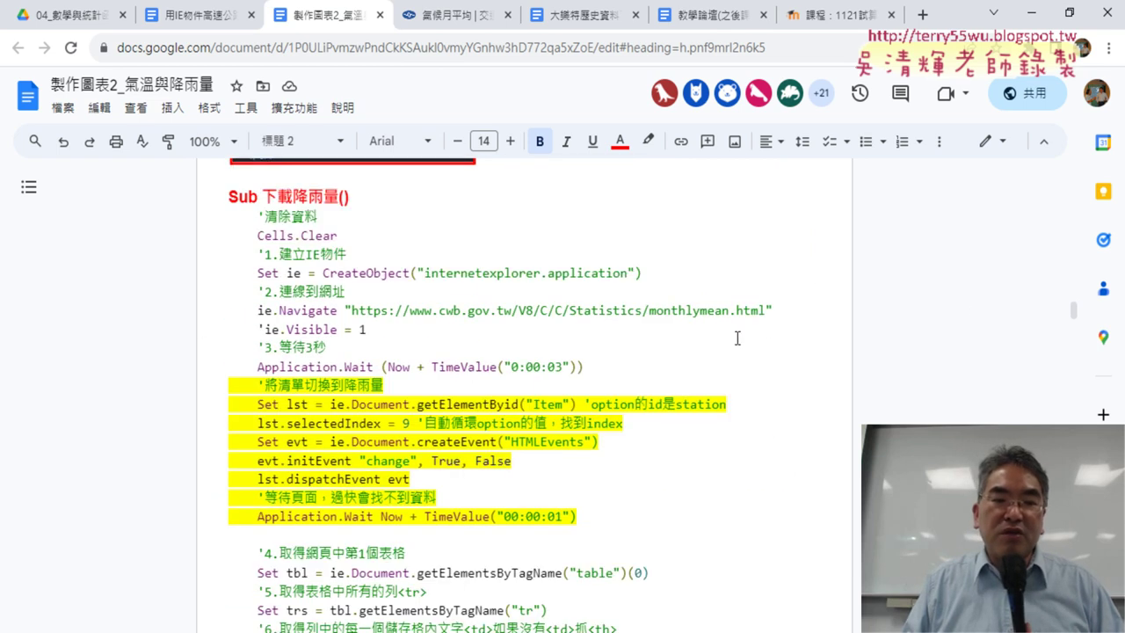
{"action": "mouse_move", "coordinate": [225, 387]}
{"action": "left_mouse_down"}
{"action": "mouse_move", "coordinate": [442, 386]}
{"action": "mouse_move", "coordinate": [603, 516]}
{"action": "left_mouse_up"}
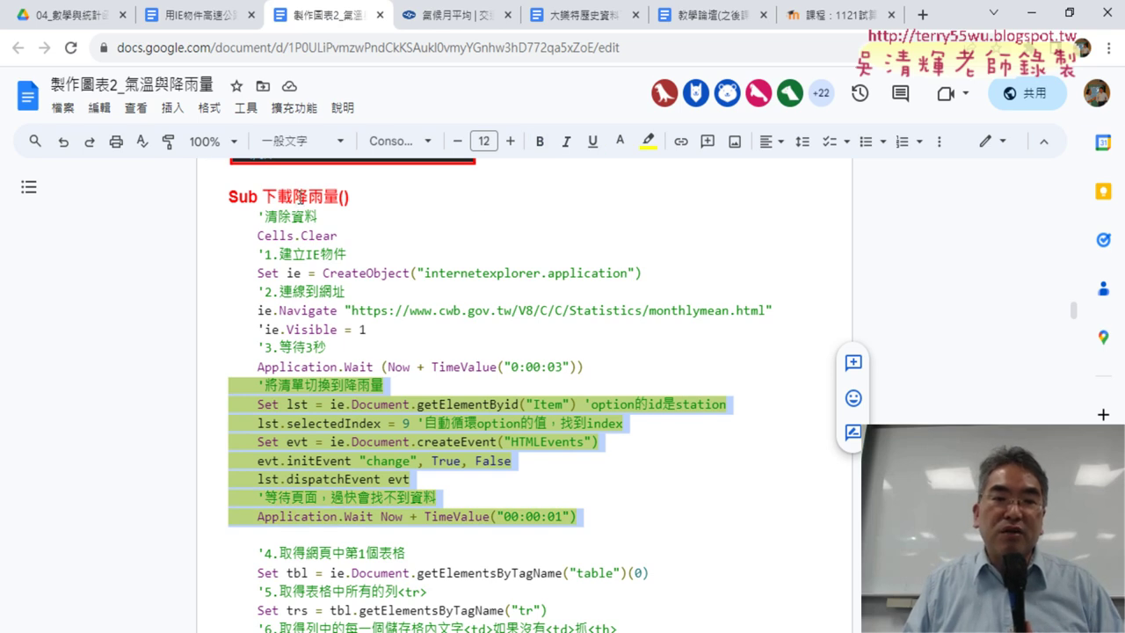
{"action": "double_click", "coordinate": [309, 197]}
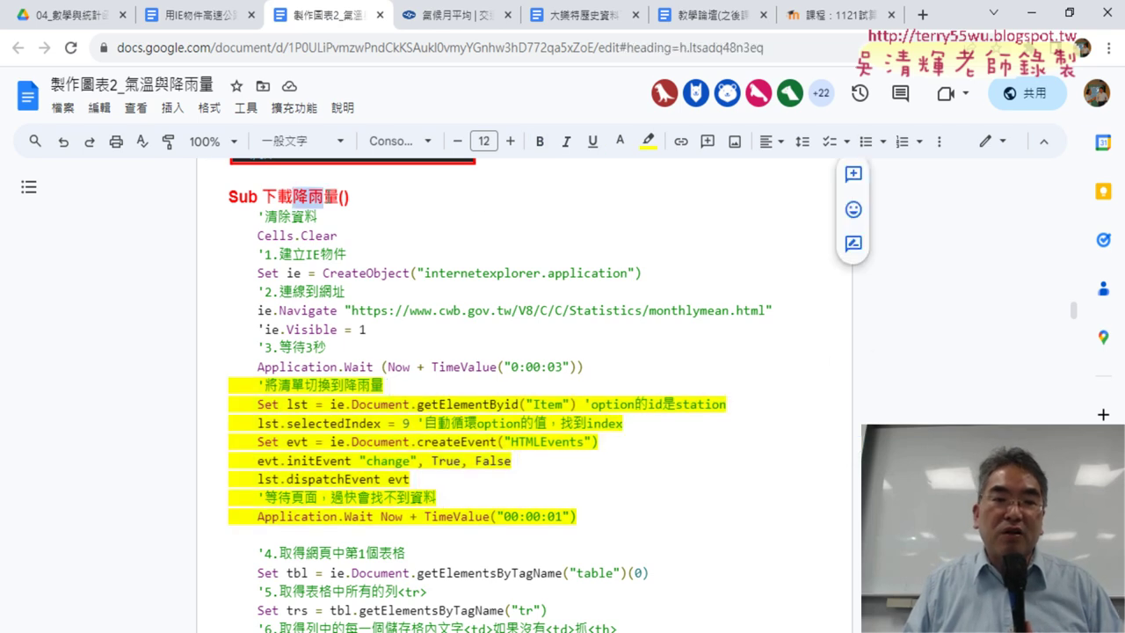
{"action": "left_click", "coordinate": [223, 198]}
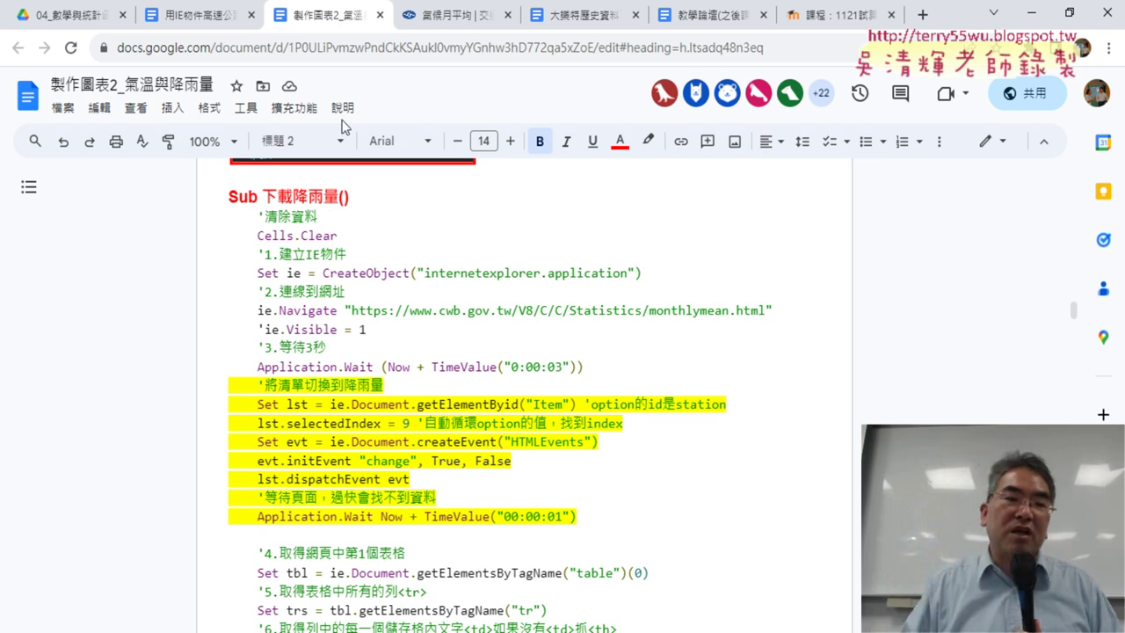
{"action": "scroll", "coordinate": [435, 342], "scroll_direction": "down", "scroll_amount": 1}
{"action": "scroll", "coordinate": [435, 341], "scroll_direction": "down", "scroll_amount": 3}
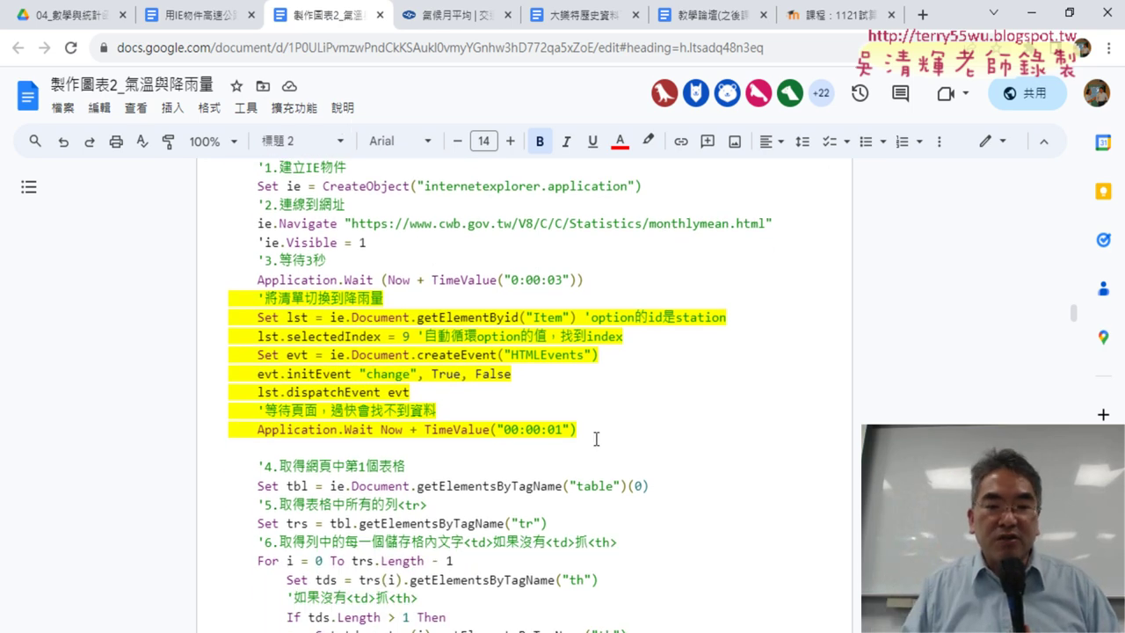
{"action": "mouse_move", "coordinate": [601, 430]}
{"action": "left_mouse_down"}
{"action": "mouse_move", "coordinate": [219, 308]}
{"action": "mouse_move", "coordinate": [267, 298]}
{"action": "left_mouse_up"}
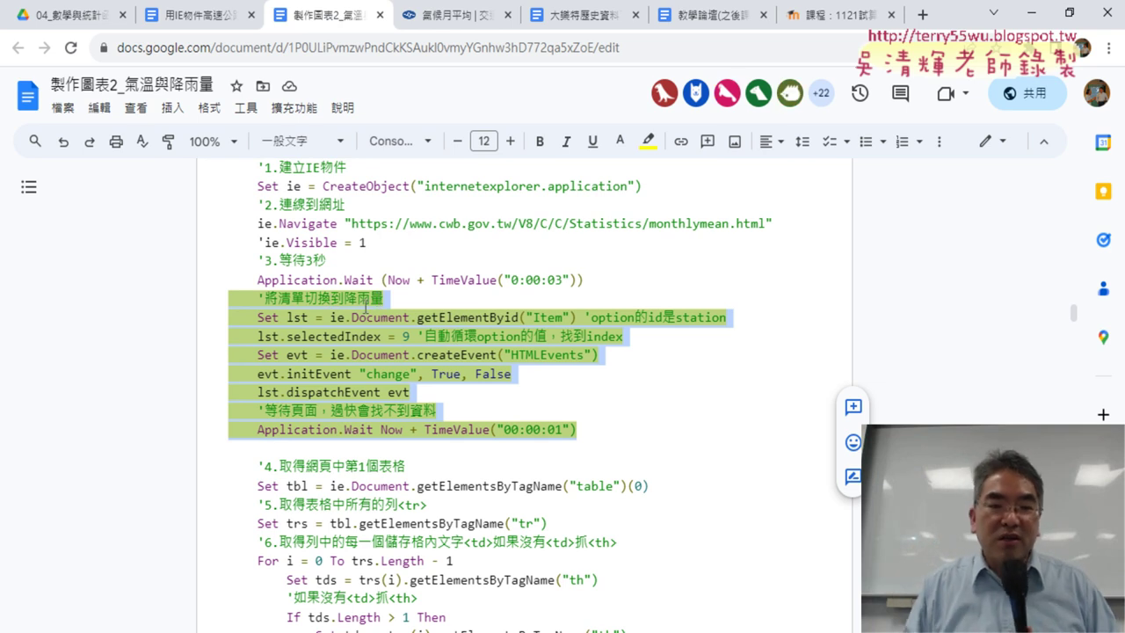
{"action": "left_click", "coordinate": [259, 335]}
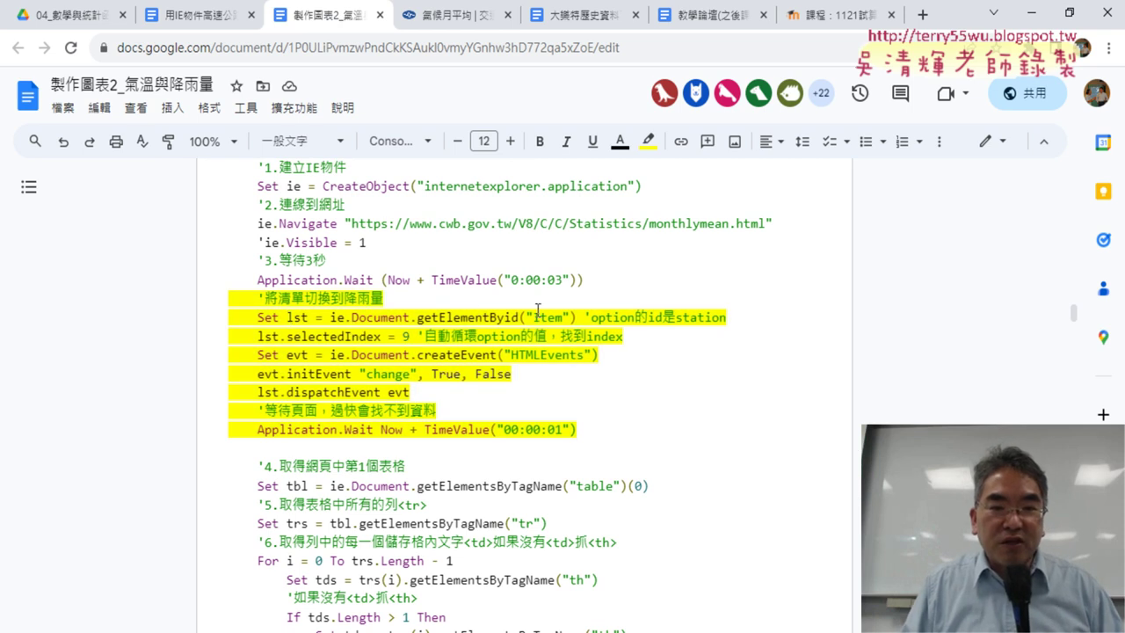
{"action": "left_click_drag", "start_coordinate": [533, 315], "coordinate": [563, 312]}
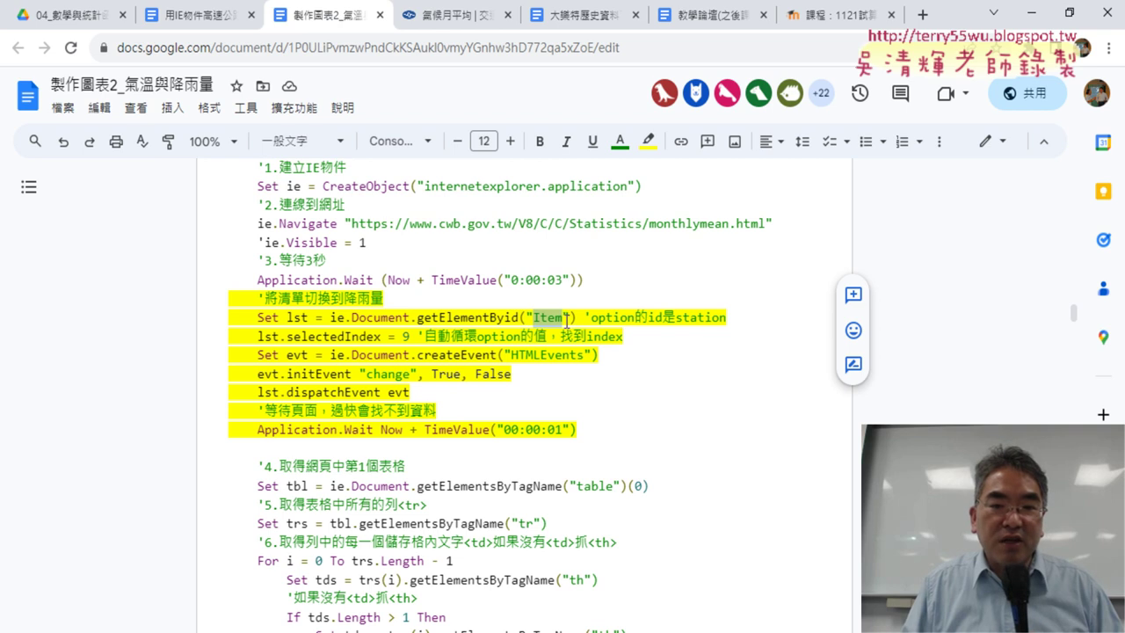
{"action": "left_click", "coordinate": [453, 15]}
Inspect the statistics dropdown to confirm it is select#Item, then go back to the 製作圖表2 notes.
{"action": "right_click", "coordinate": [661, 259]}
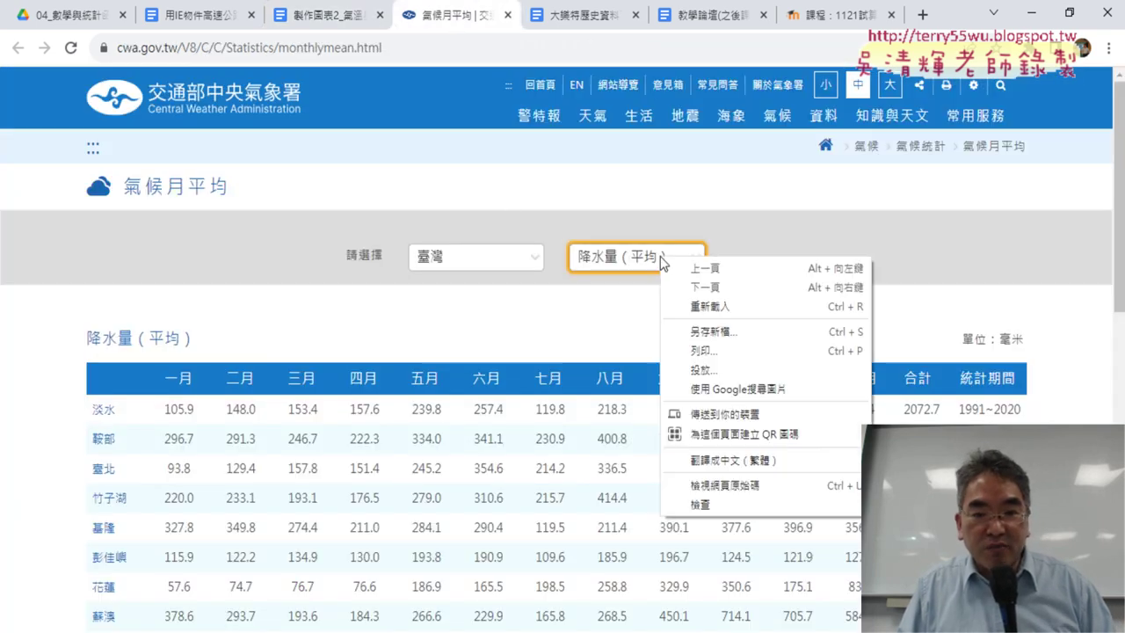
{"action": "left_click", "coordinate": [721, 505]}
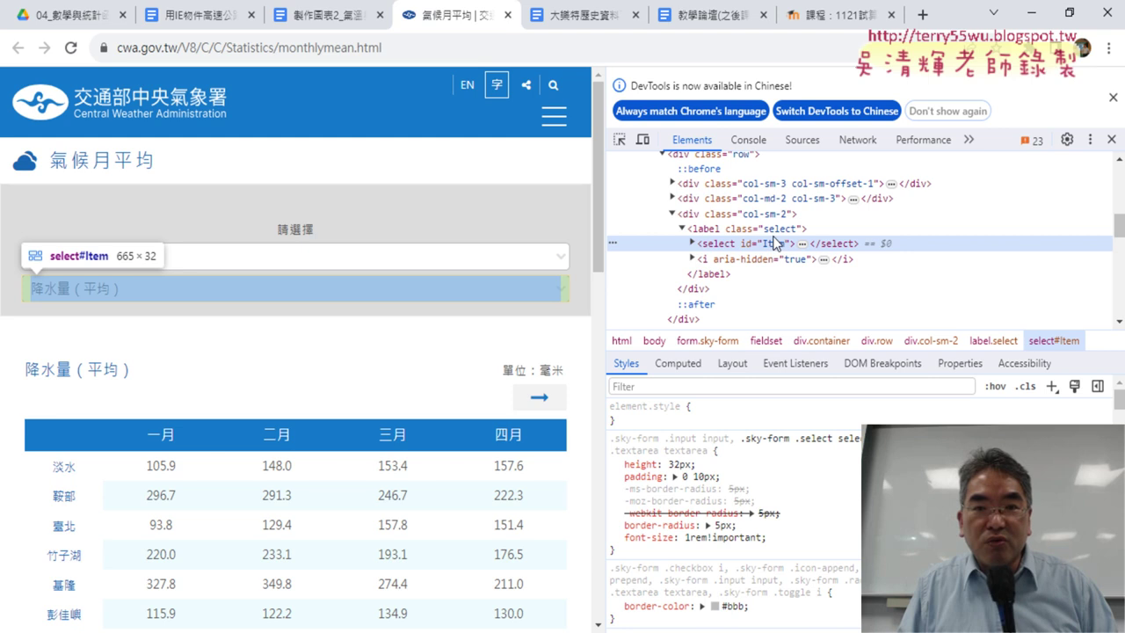
{"action": "left_click", "coordinate": [339, 18]}
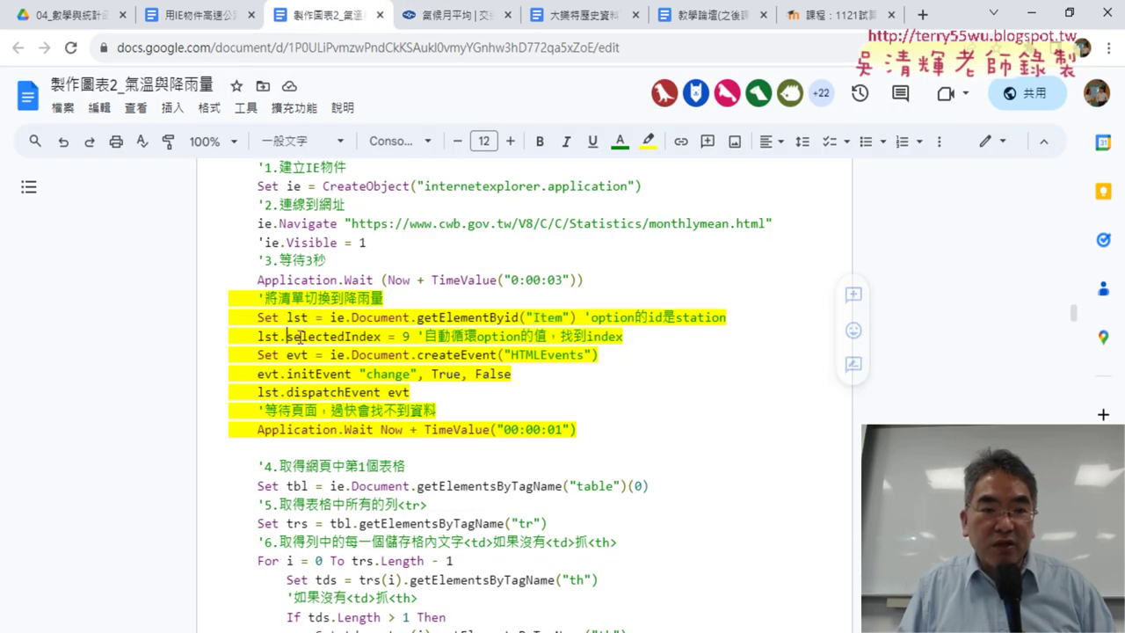
Highlight selectedIndex, 9, createEvent and change in the list-switching code, then the whole block, and return to the weather tab.
{"action": "left_click_drag", "start_coordinate": [287, 338], "coordinate": [367, 331]}
{"action": "double_click", "coordinate": [409, 336]}
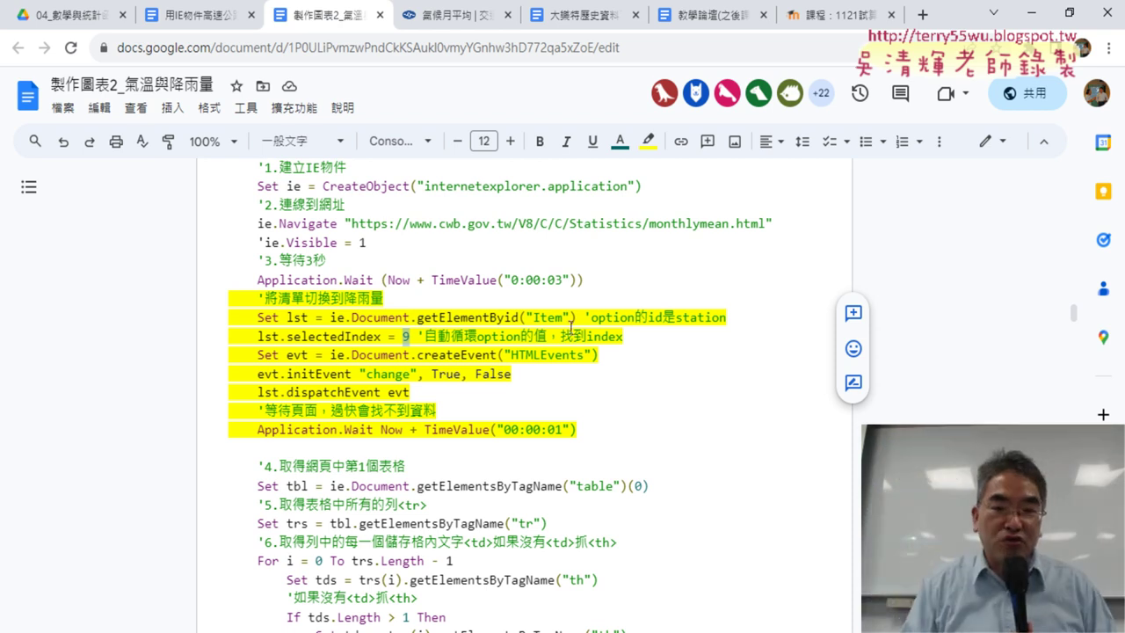
{"action": "left_click", "coordinate": [388, 332]}
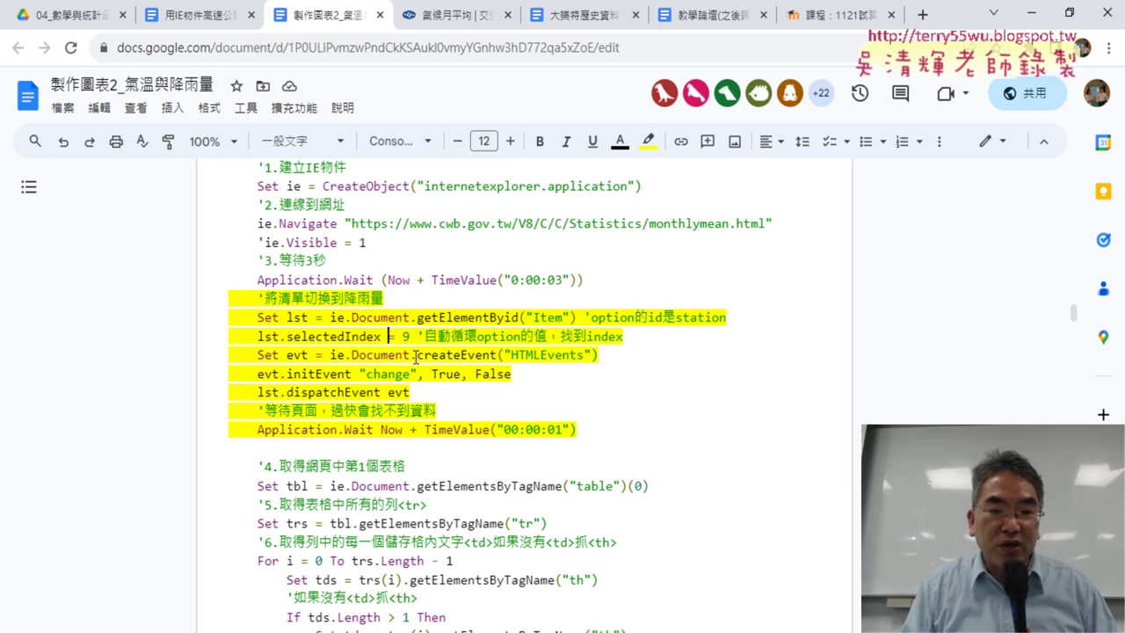
{"action": "left_click_drag", "start_coordinate": [417, 355], "coordinate": [476, 352]}
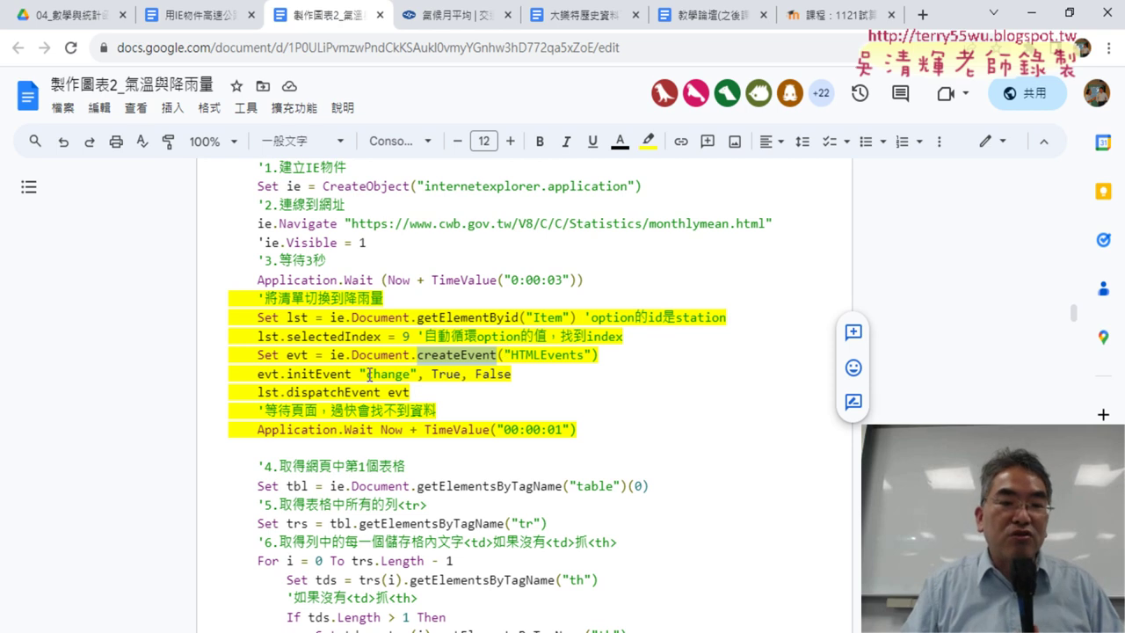
{"action": "left_click_drag", "start_coordinate": [367, 374], "coordinate": [408, 369]}
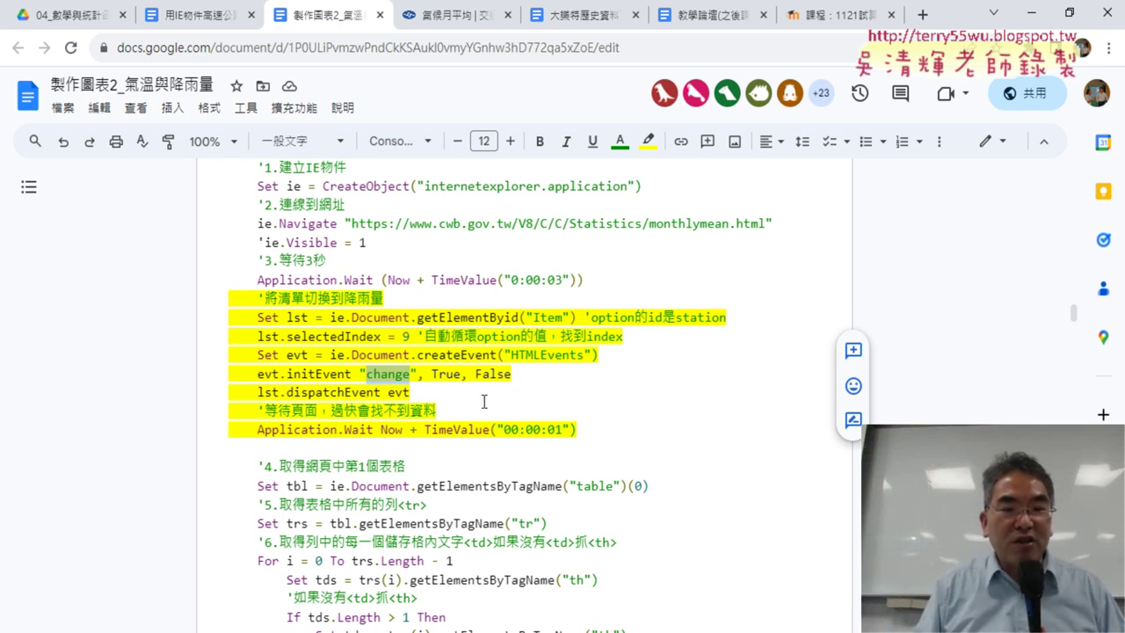
{"action": "left_click_drag", "start_coordinate": [591, 429], "coordinate": [296, 310]}
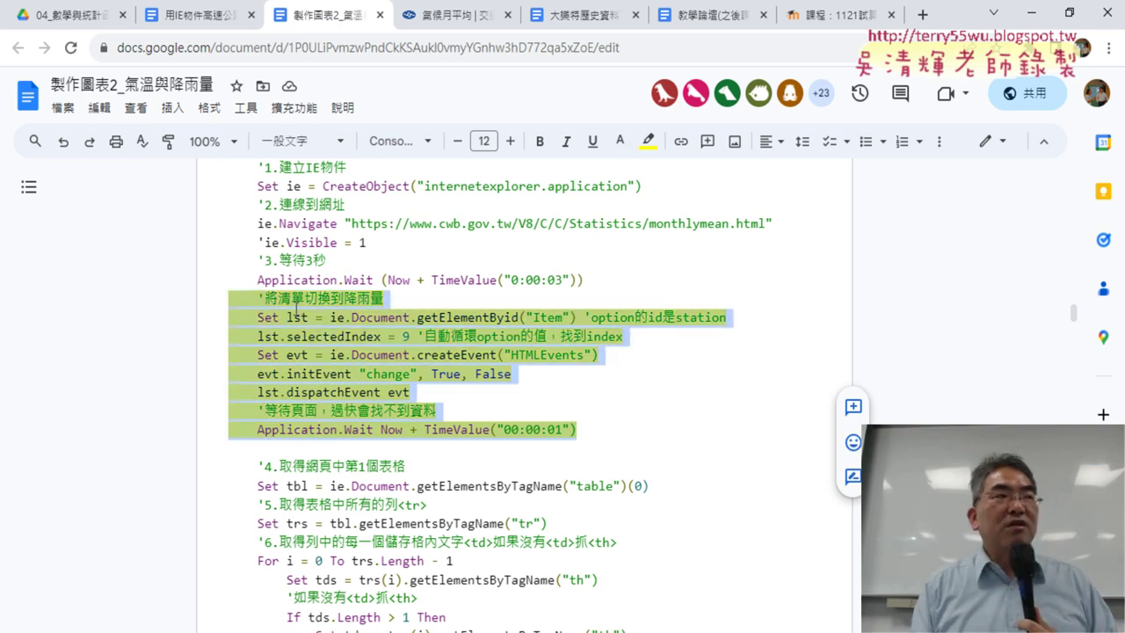
{"action": "left_click", "coordinate": [590, 325]}
{"action": "left_click", "coordinate": [465, 19]}
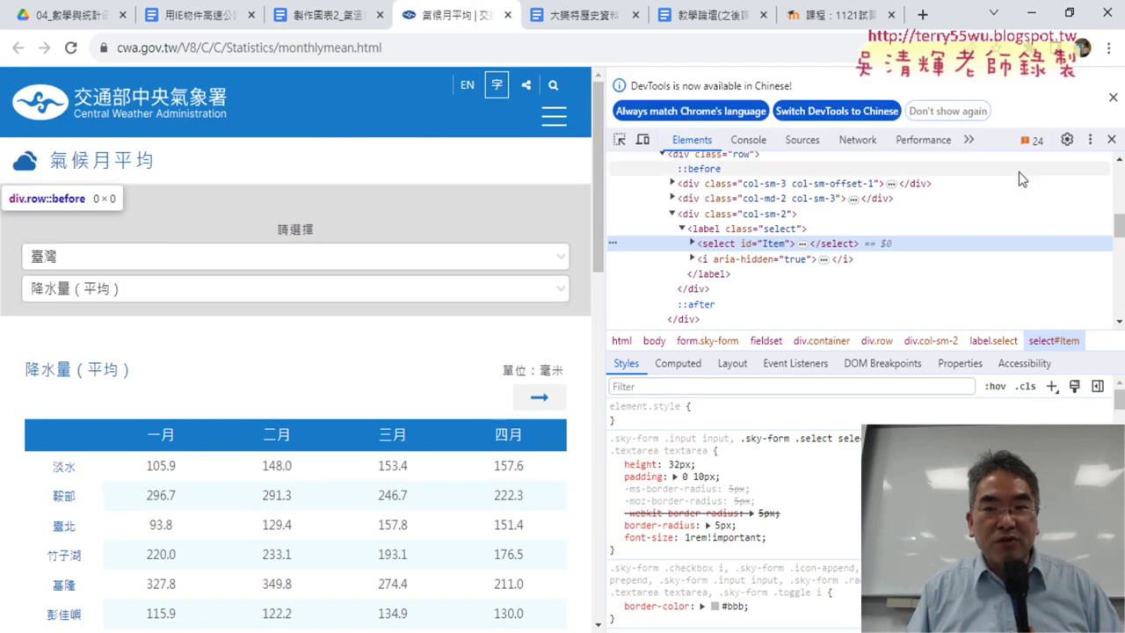
Close DevTools, pick another climate statistic, and recheck the index value 9 in the code notes.
{"action": "left_click", "coordinate": [1113, 143]}
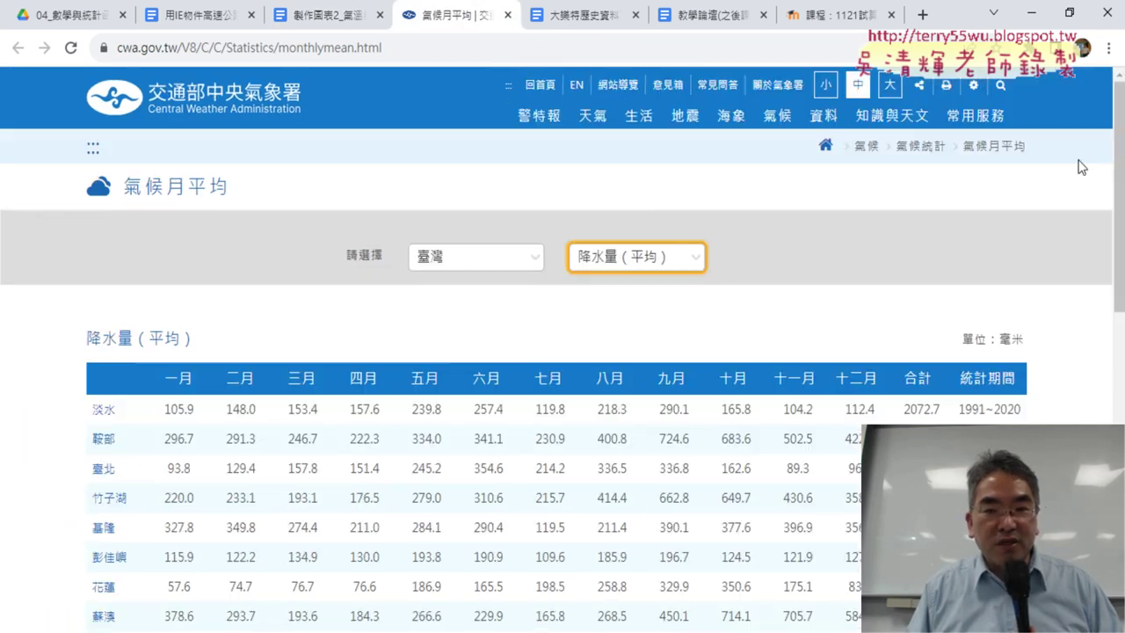
{"action": "left_click", "coordinate": [664, 255]}
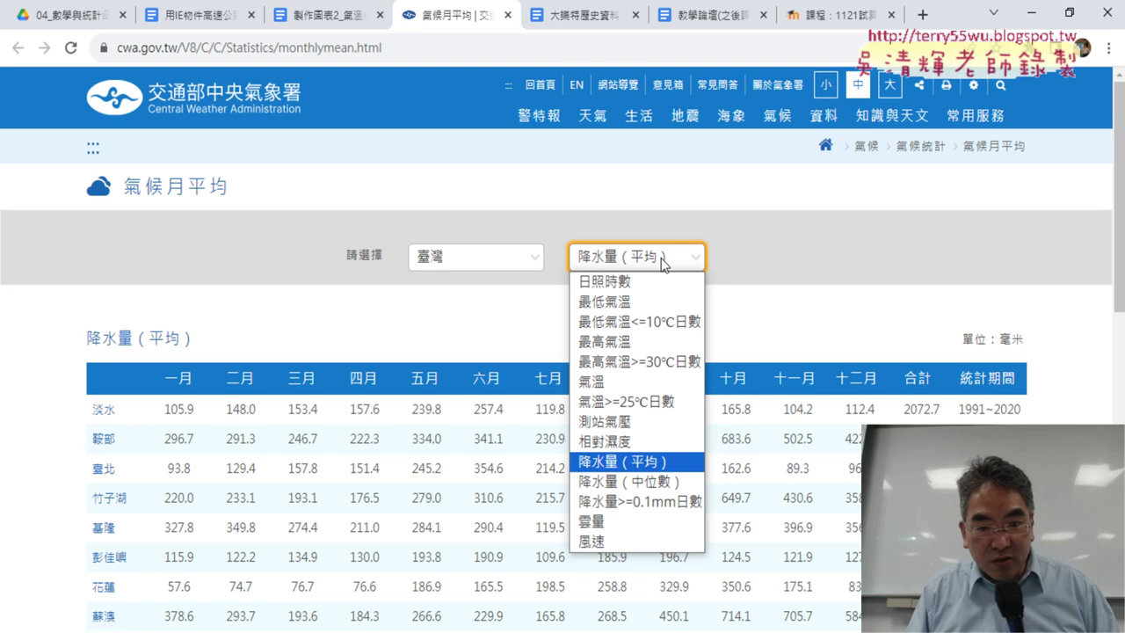
{"action": "left_click", "coordinate": [629, 538]}
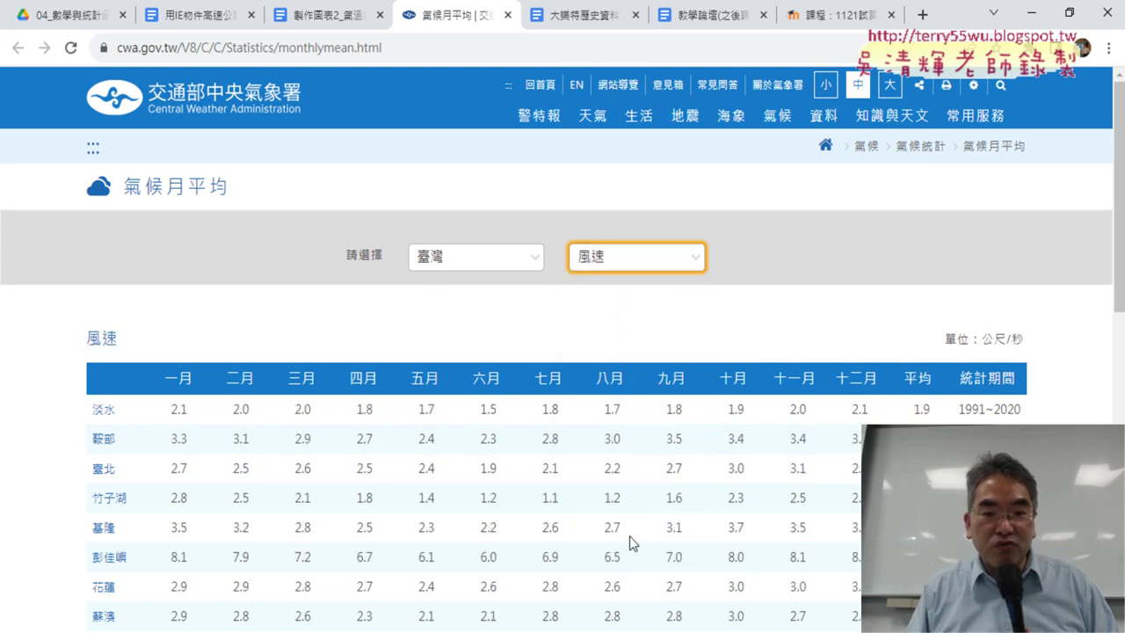
{"action": "left_click", "coordinate": [641, 261]}
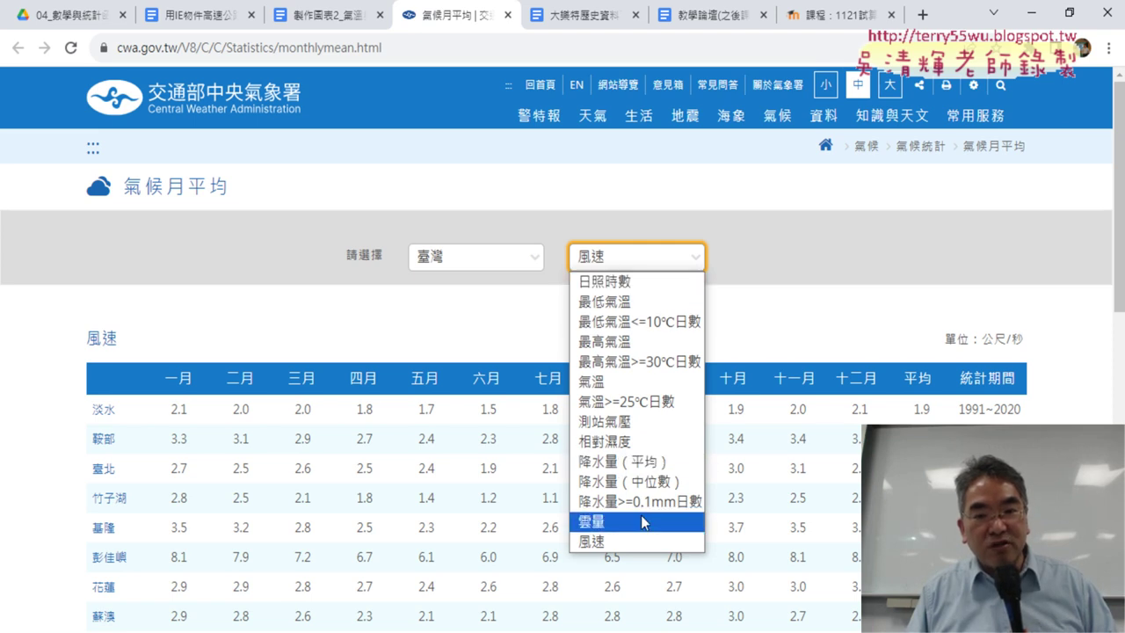
{"action": "left_click", "coordinate": [347, 16]}
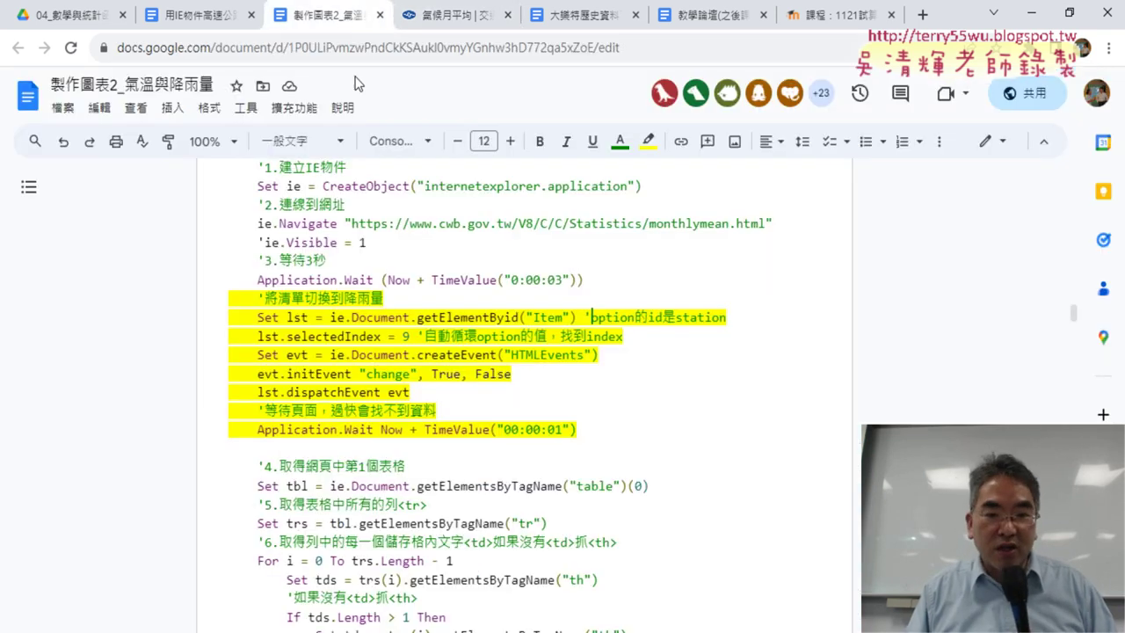
{"action": "double_click", "coordinate": [407, 336]}
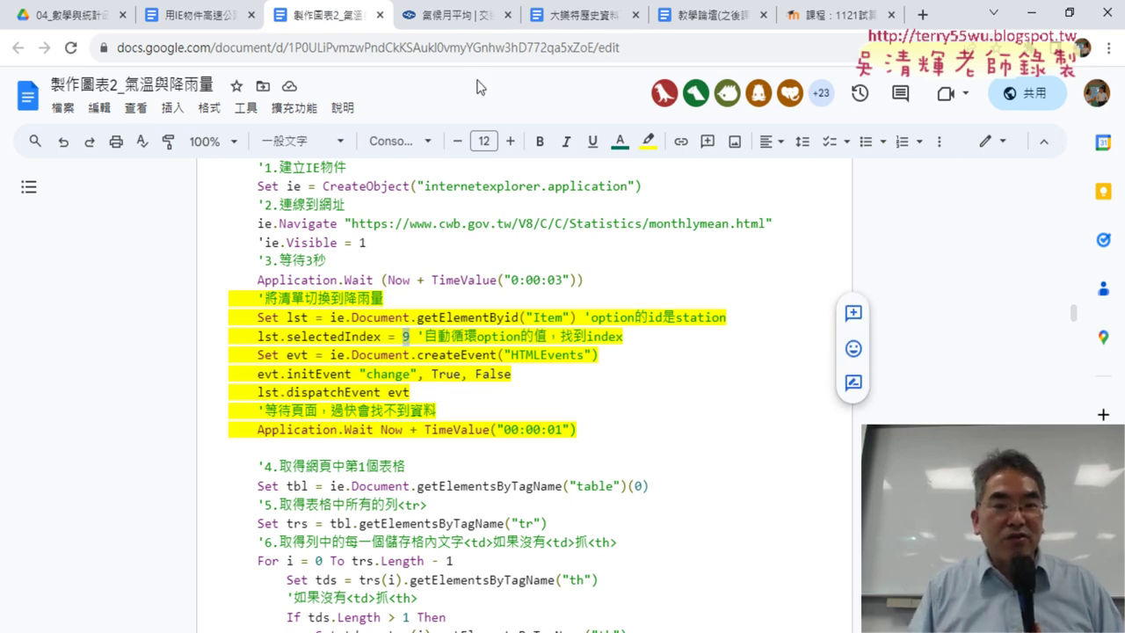
{"action": "left_click", "coordinate": [484, 19]}
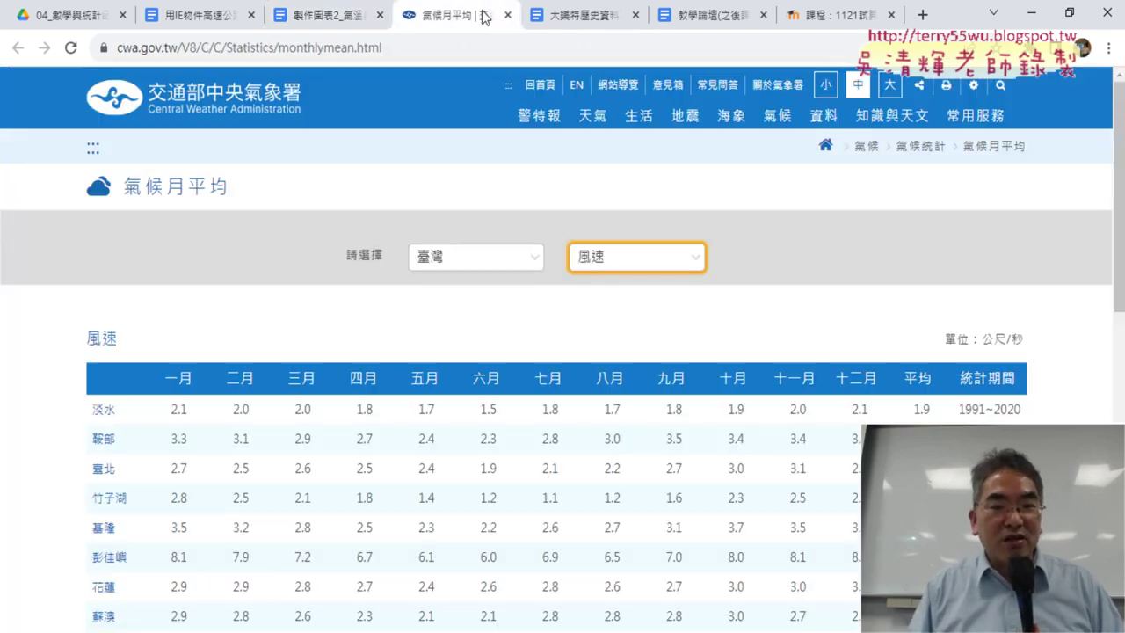
Set the region to 全球 and inspect select#Location to reveal its Taiwan, China, World options.
{"action": "left_click", "coordinate": [627, 257]}
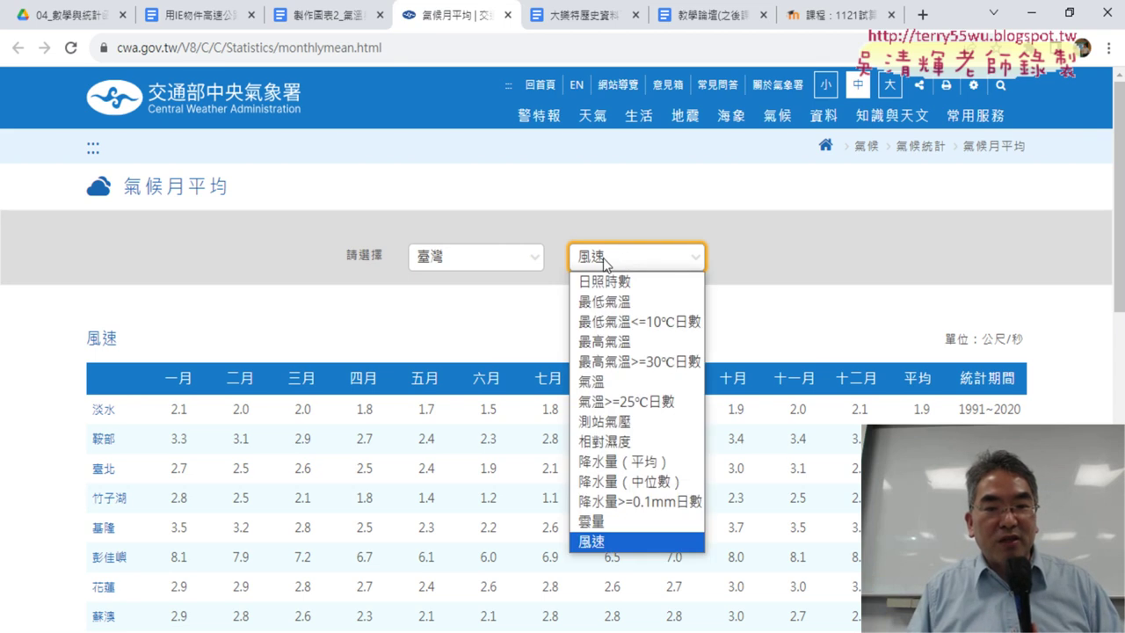
{"action": "left_click", "coordinate": [762, 249]}
{"action": "left_click", "coordinate": [469, 256]}
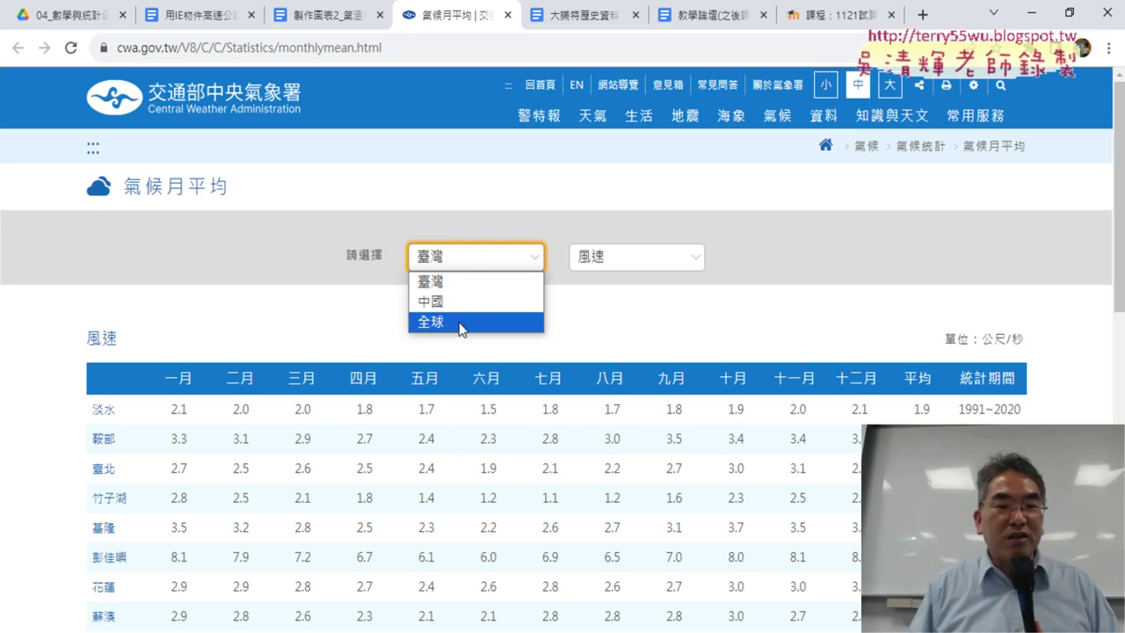
{"action": "left_click", "coordinate": [461, 329]}
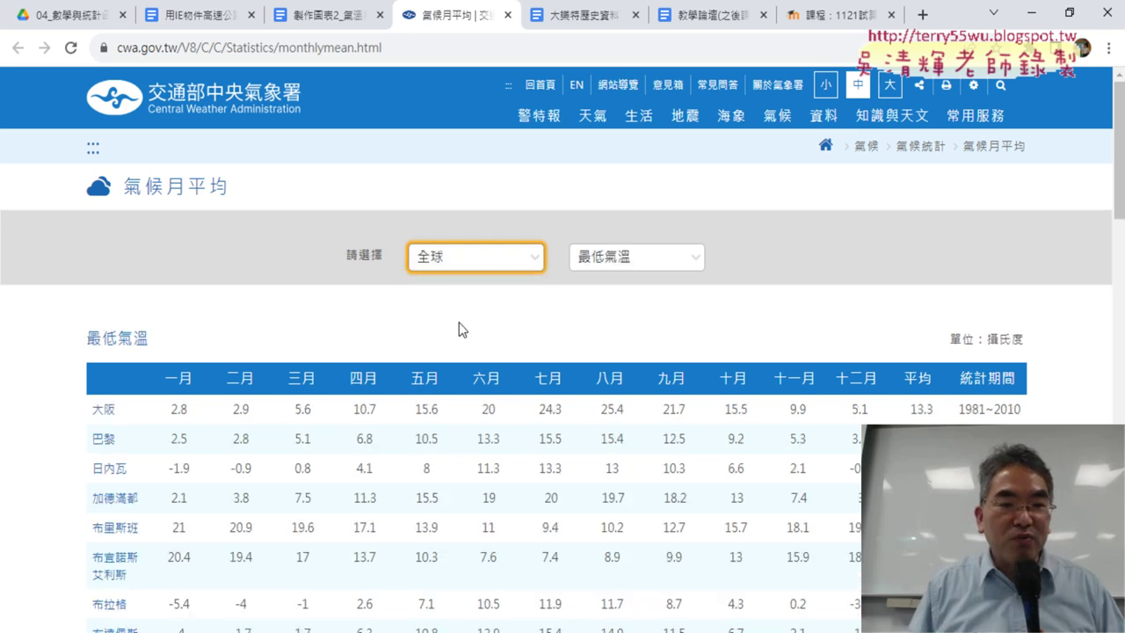
{"action": "right_click", "coordinate": [492, 260]}
{"action": "left_click", "coordinate": [527, 501]}
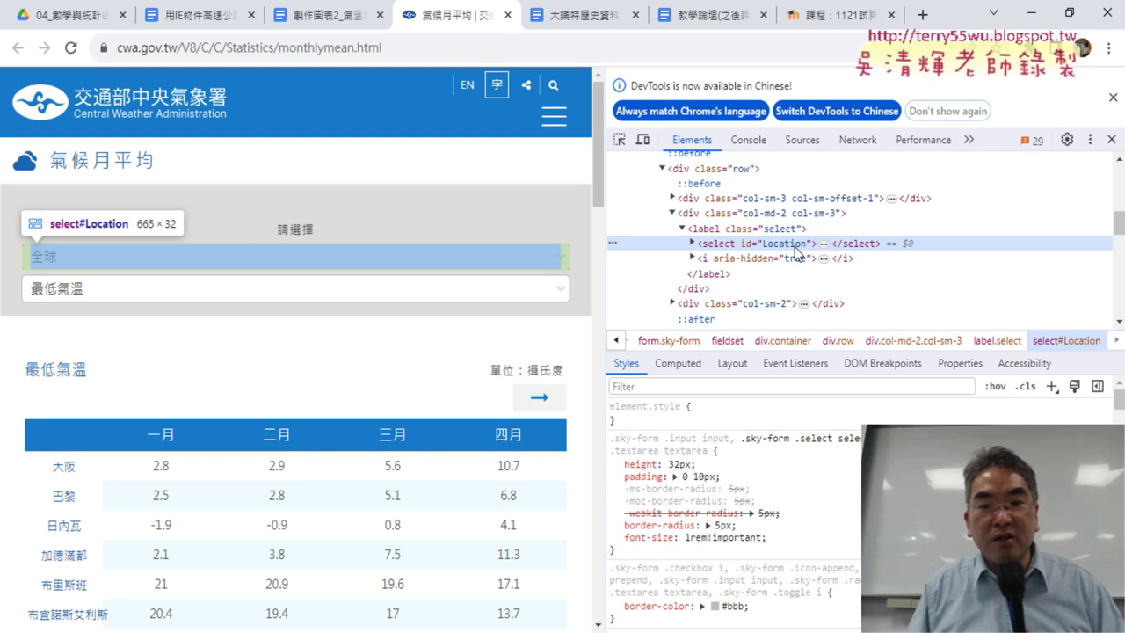
{"action": "double_click", "coordinate": [795, 245]}
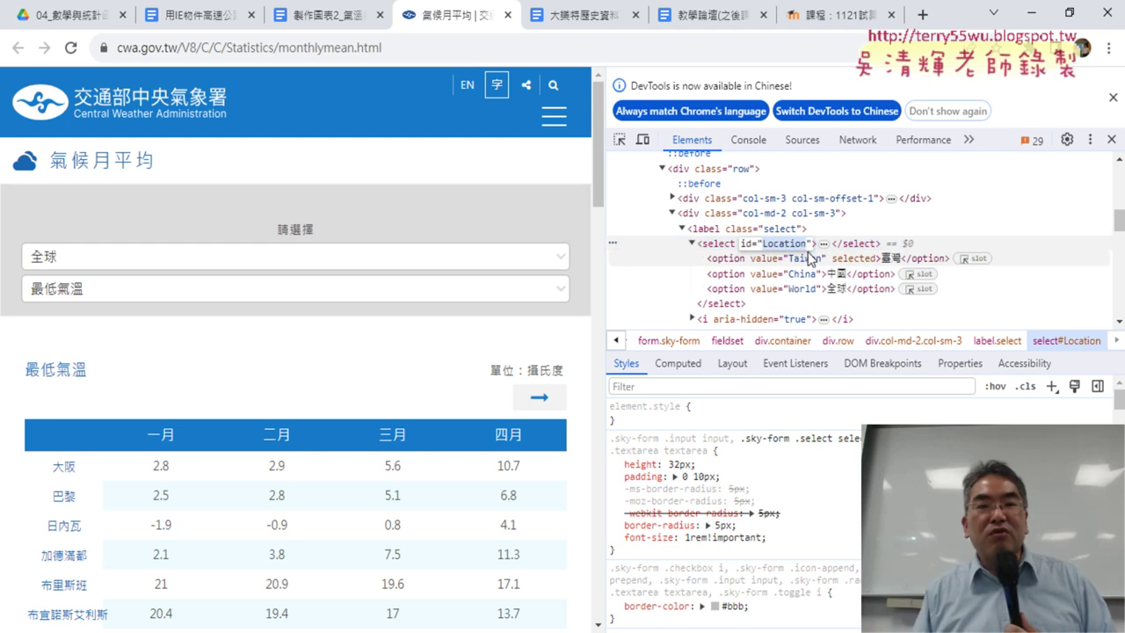
Highlight the "Item" id in the code and compare it with the site's region list.
{"action": "left_click", "coordinate": [326, 15]}
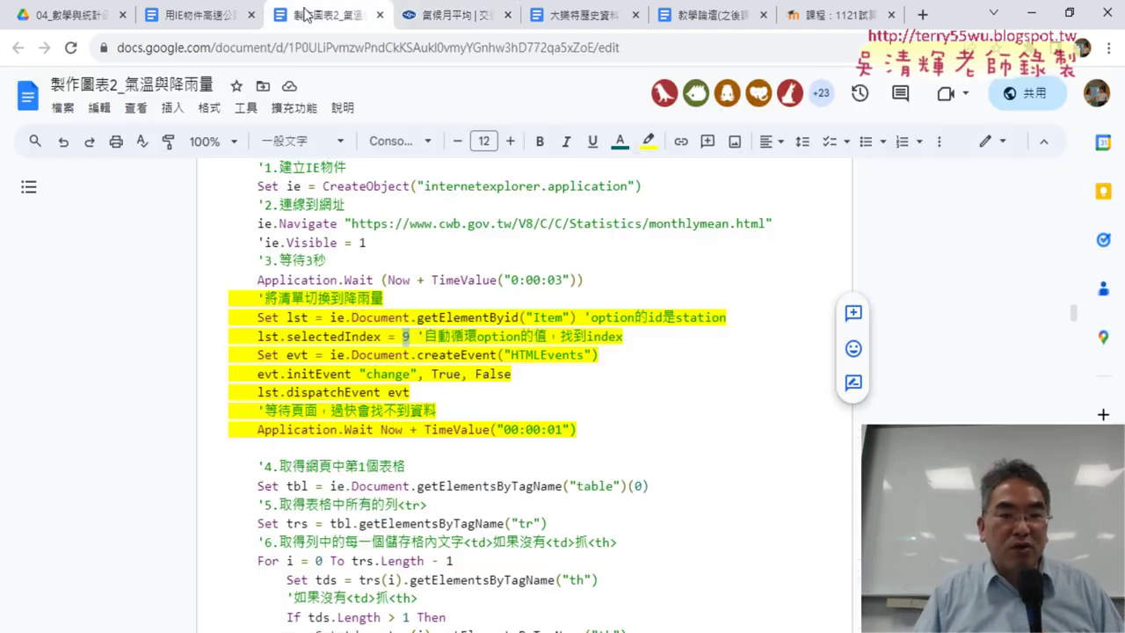
{"action": "left_click", "coordinate": [428, 368]}
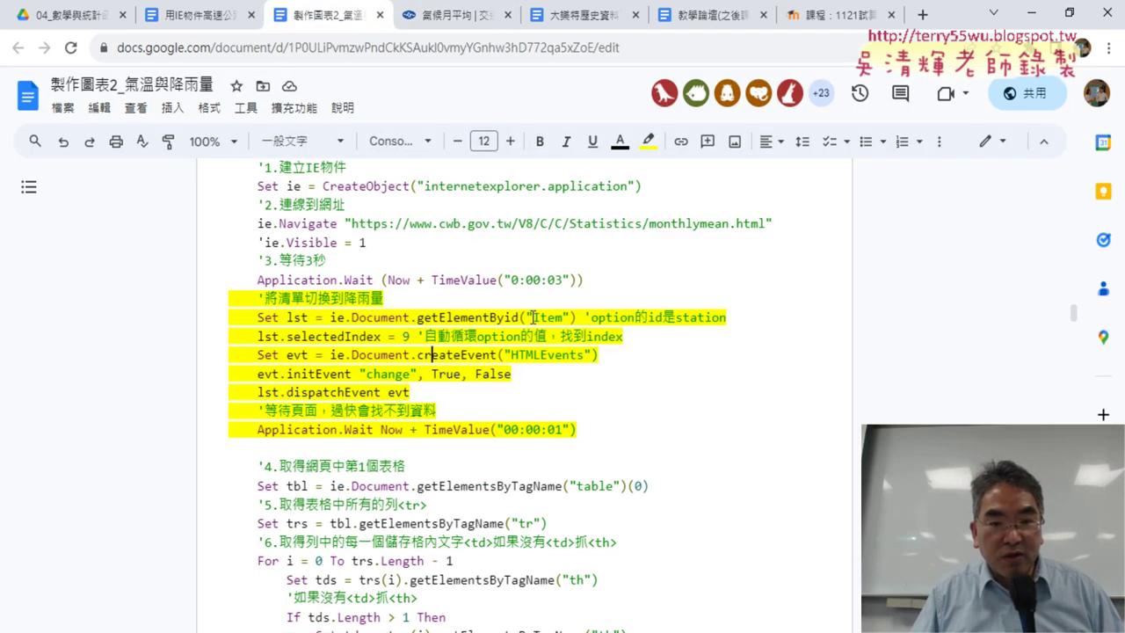
{"action": "double_click", "coordinate": [532, 317]}
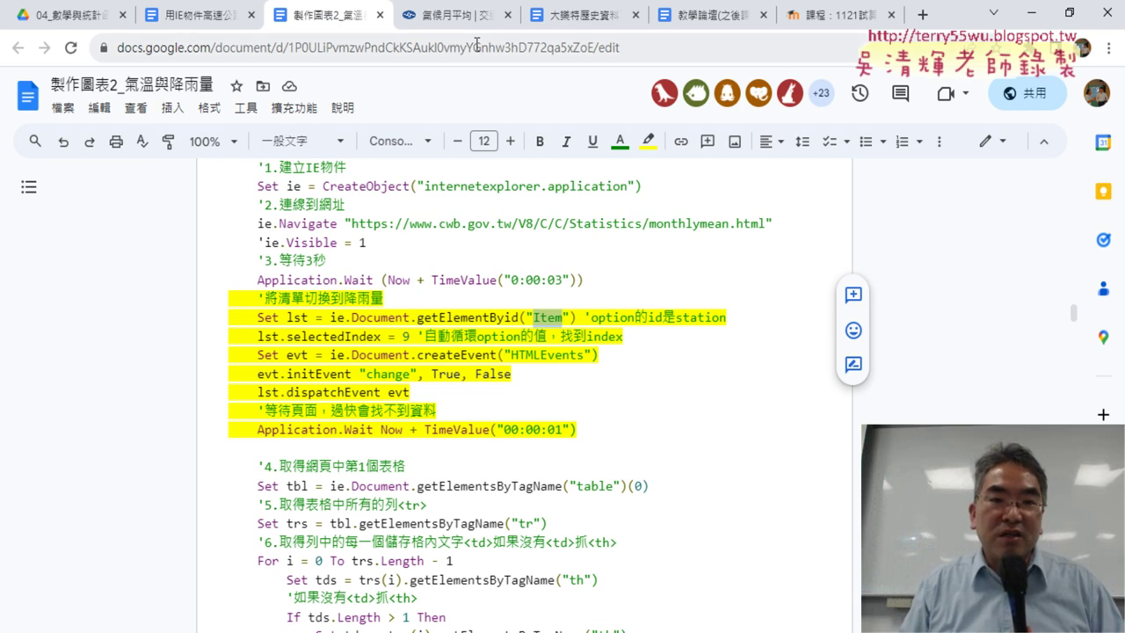
{"action": "left_click", "coordinate": [451, 15]}
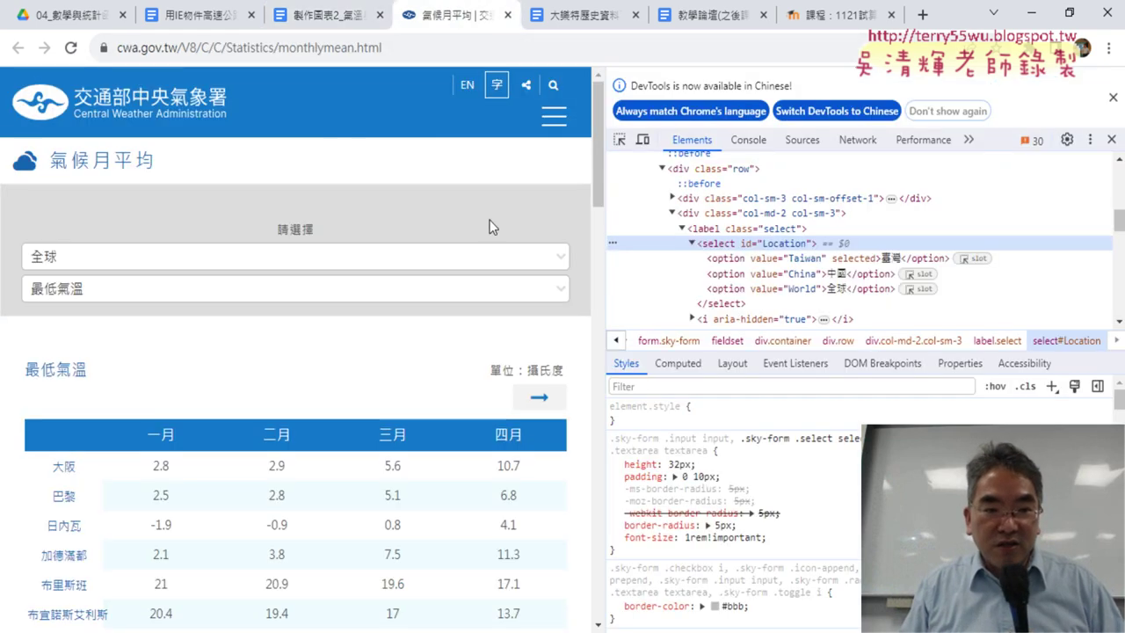
{"action": "left_click", "coordinate": [272, 261]}
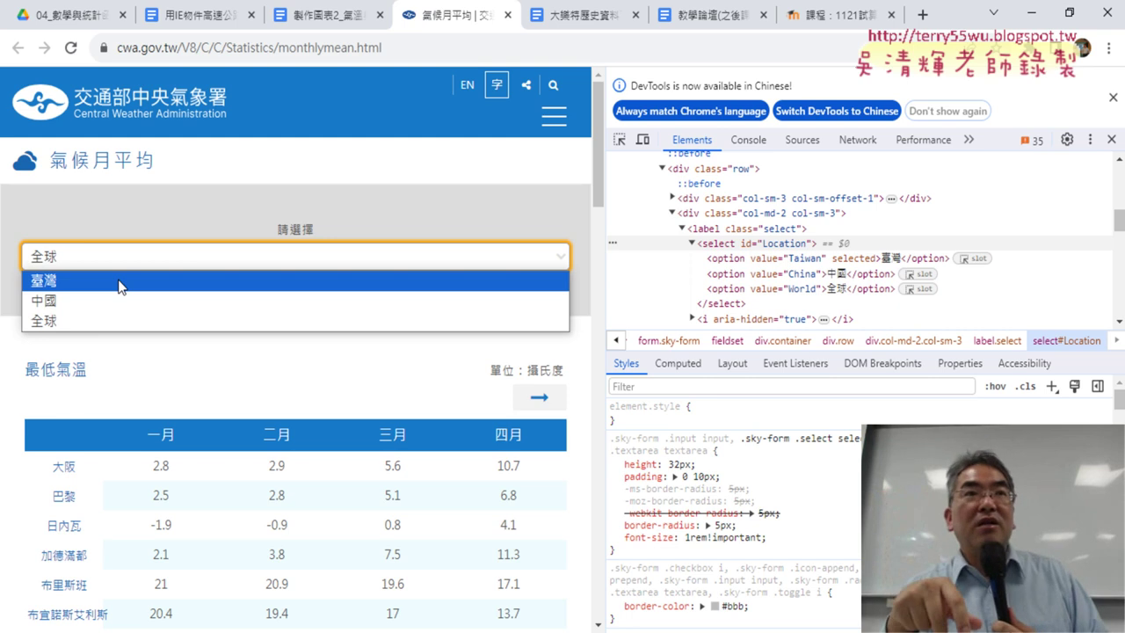
Select the rainfall-switching code block, then minimize Chrome to bring Excel forward.
{"action": "left_click", "coordinate": [330, 19]}
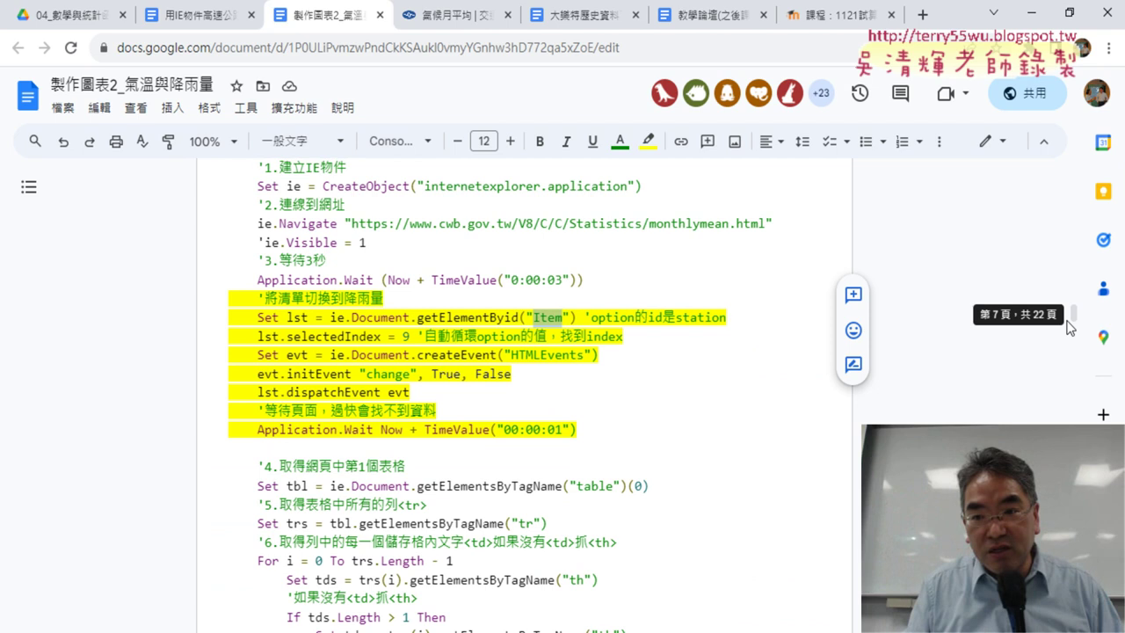
{"action": "mouse_move", "coordinate": [578, 430]}
{"action": "left_mouse_down"}
{"action": "mouse_move", "coordinate": [254, 363]}
{"action": "mouse_move", "coordinate": [222, 295]}
{"action": "left_mouse_up"}
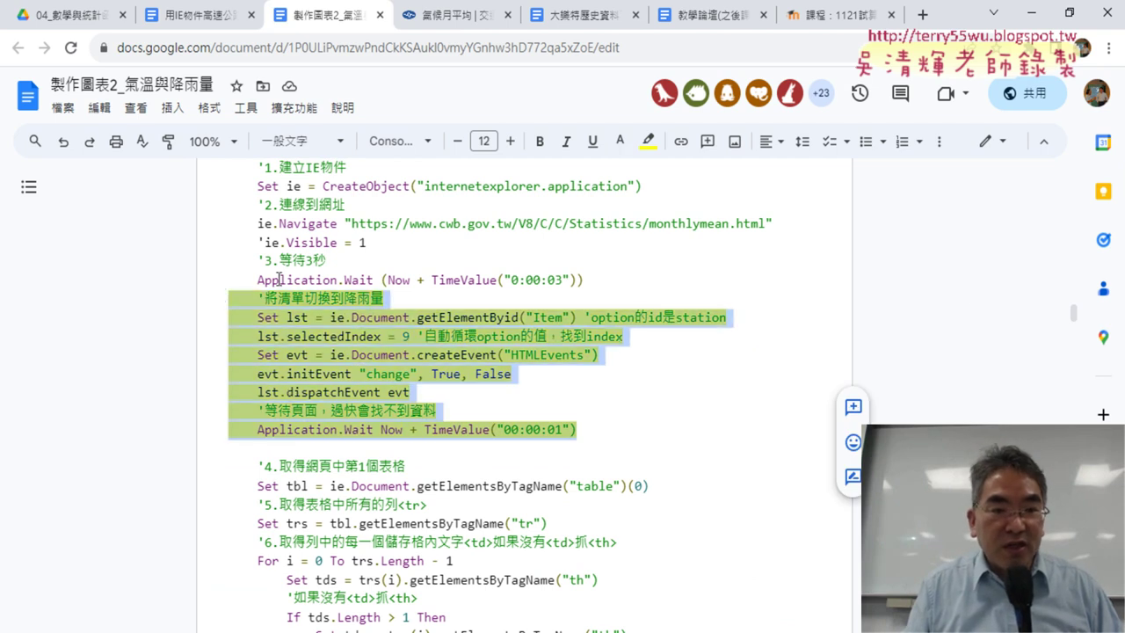
{"action": "scroll", "coordinate": [326, 237], "scroll_direction": "up", "scroll_amount": 2}
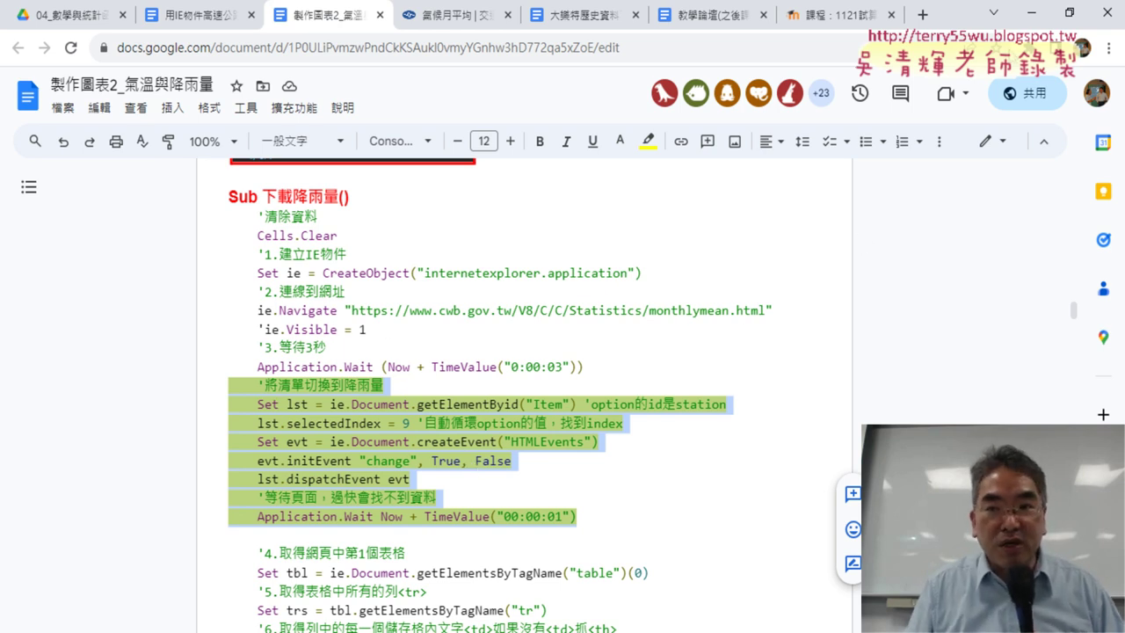
{"action": "left_click", "coordinate": [1033, 14]}
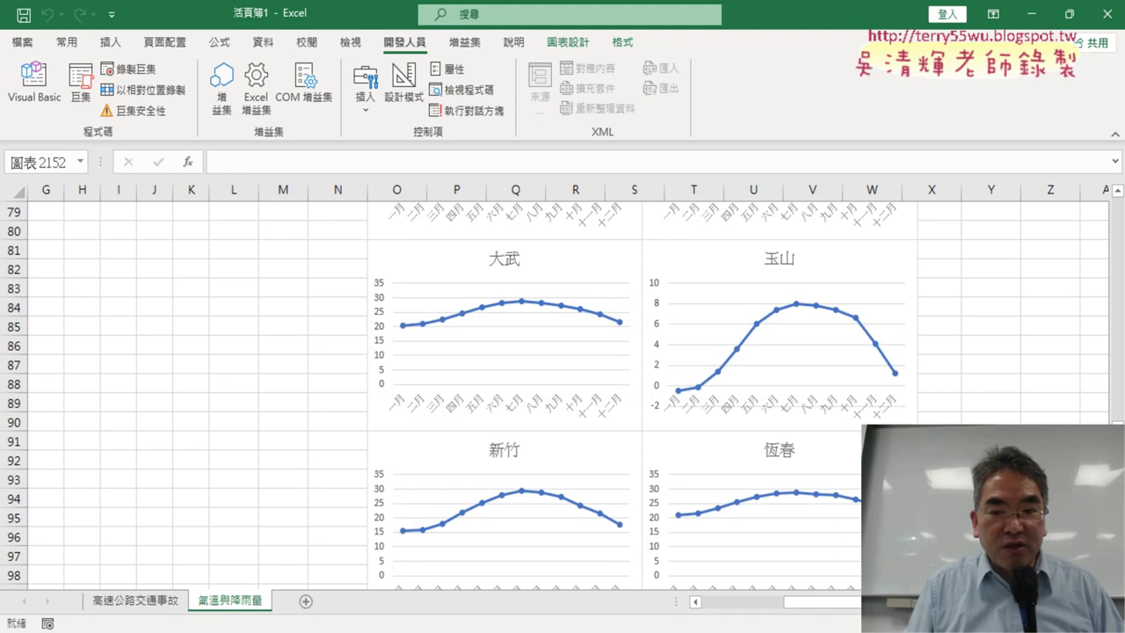
Scroll to the top of 氣溫與降雨量 and run 刪圖 to delete every station chart.
{"action": "scroll", "coordinate": [835, 603], "scroll_direction": "left", "scroll_amount": 3}
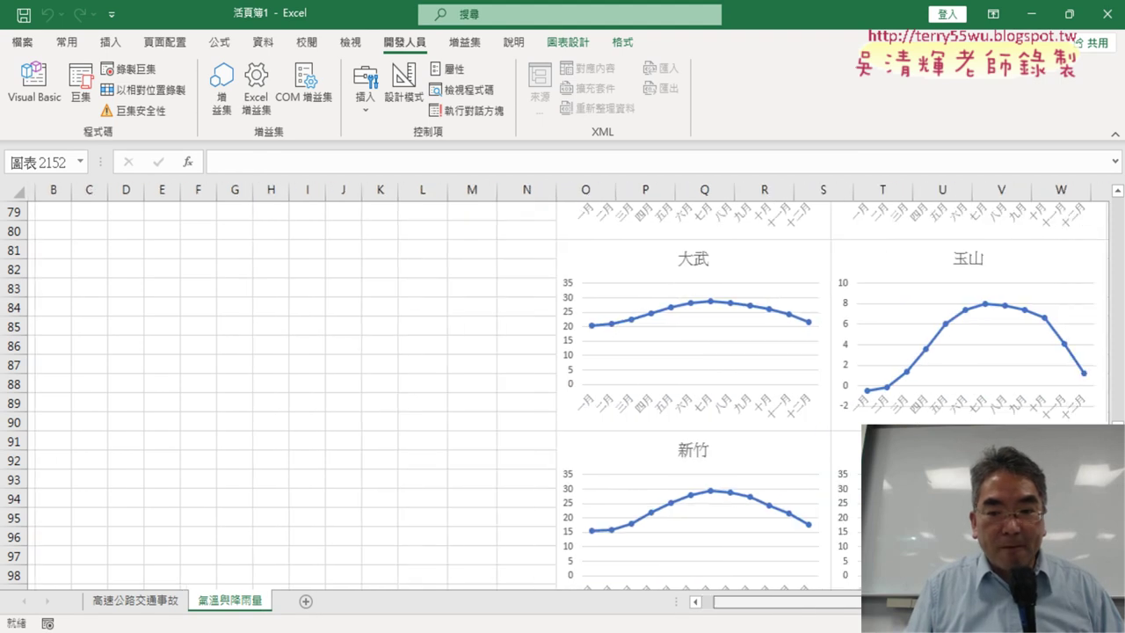
{"action": "scroll", "coordinate": [738, 603], "scroll_direction": "right", "scroll_amount": 5}
{"action": "scroll", "coordinate": [738, 603], "scroll_direction": "up", "scroll_amount": 3}
{"action": "scroll", "coordinate": [1038, 367], "scroll_direction": "up", "scroll_amount": 6}
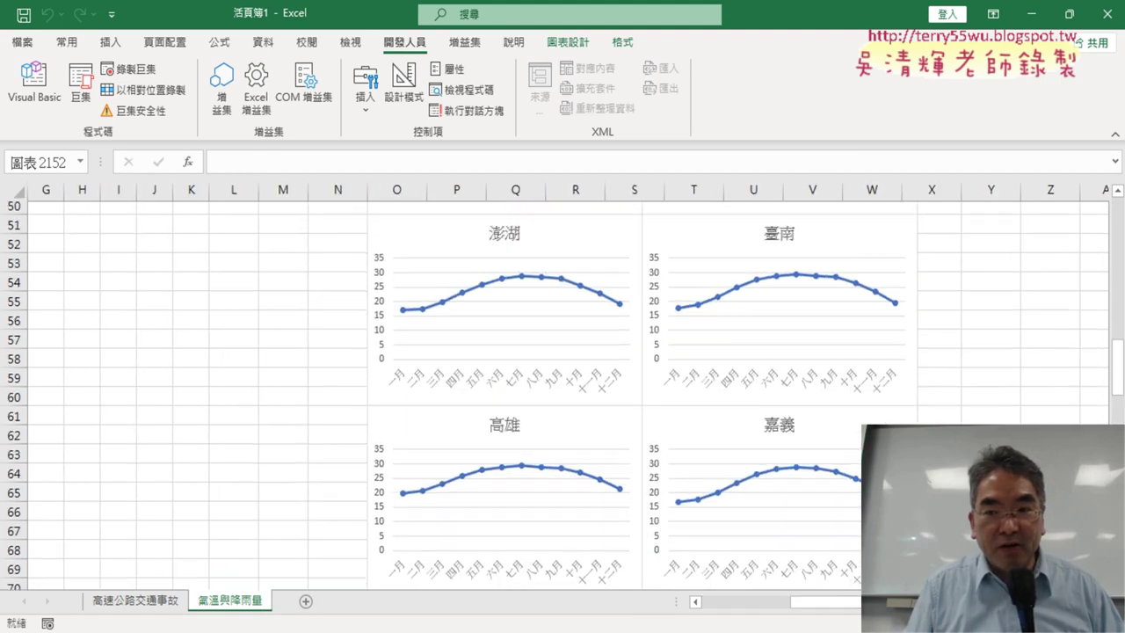
{"action": "scroll", "coordinate": [1037, 367], "scroll_direction": "up", "scroll_amount": 10}
{"action": "scroll", "coordinate": [1037, 366], "scroll_direction": "up", "scroll_amount": 7}
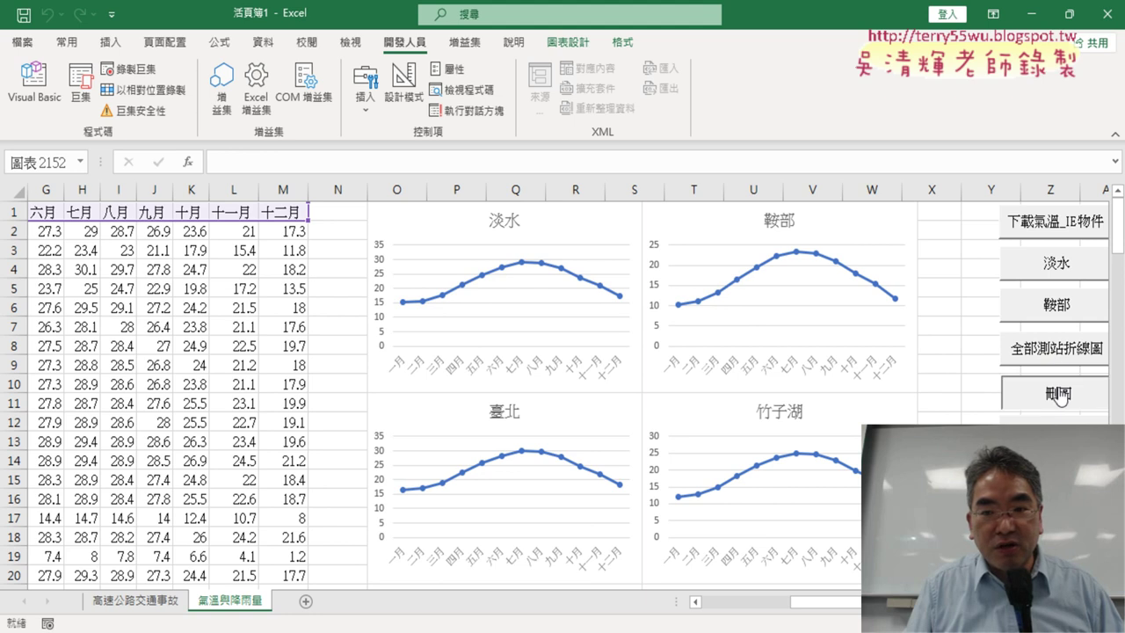
{"action": "left_click", "coordinate": [1059, 394]}
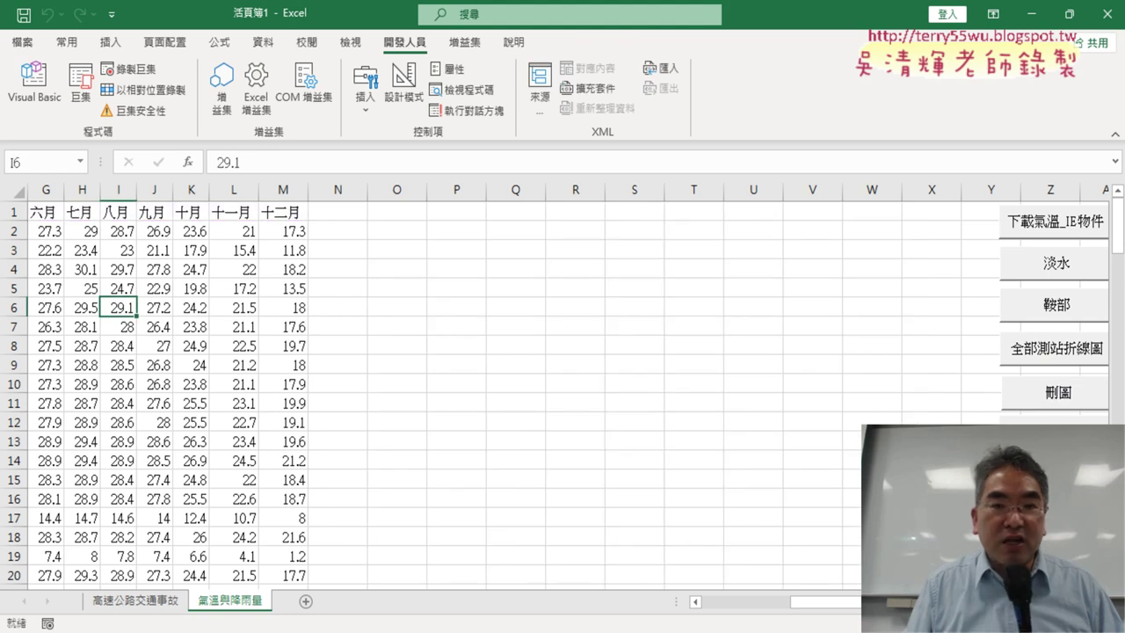
Open the 下載降雨量 macro in the VBA editor and delete the apostrophe before ie.Visible = 1.
{"action": "left_click", "coordinate": [35, 81]}
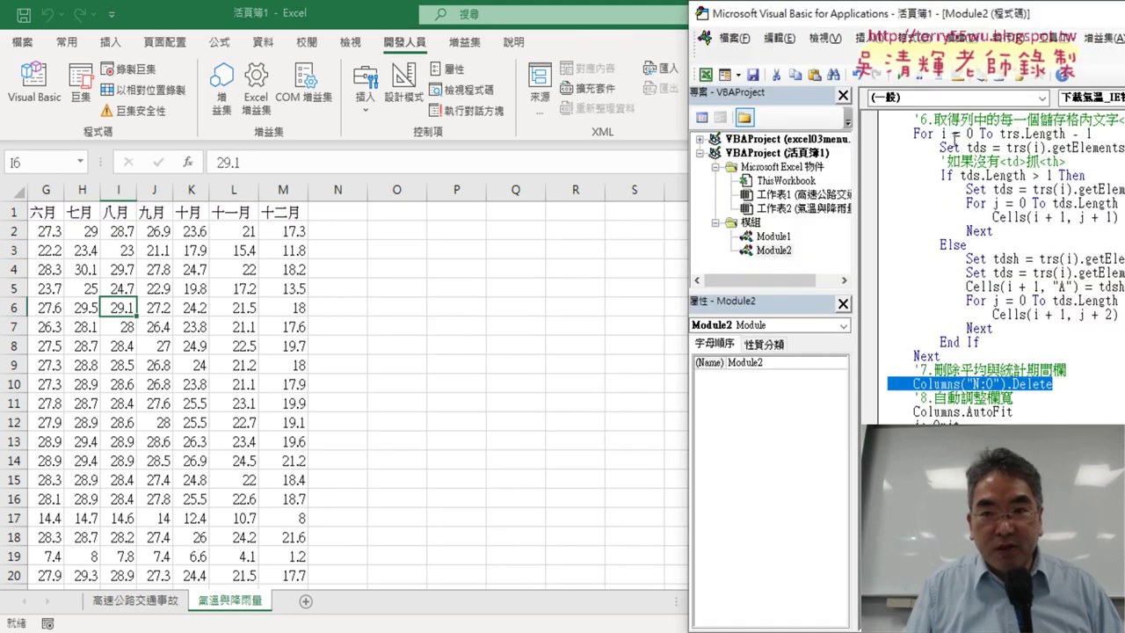
{"action": "left_click_drag", "start_coordinate": [958, 14], "coordinate": [639, 13]}
{"action": "scroll", "coordinate": [725, 224], "scroll_direction": "down", "scroll_amount": 4}
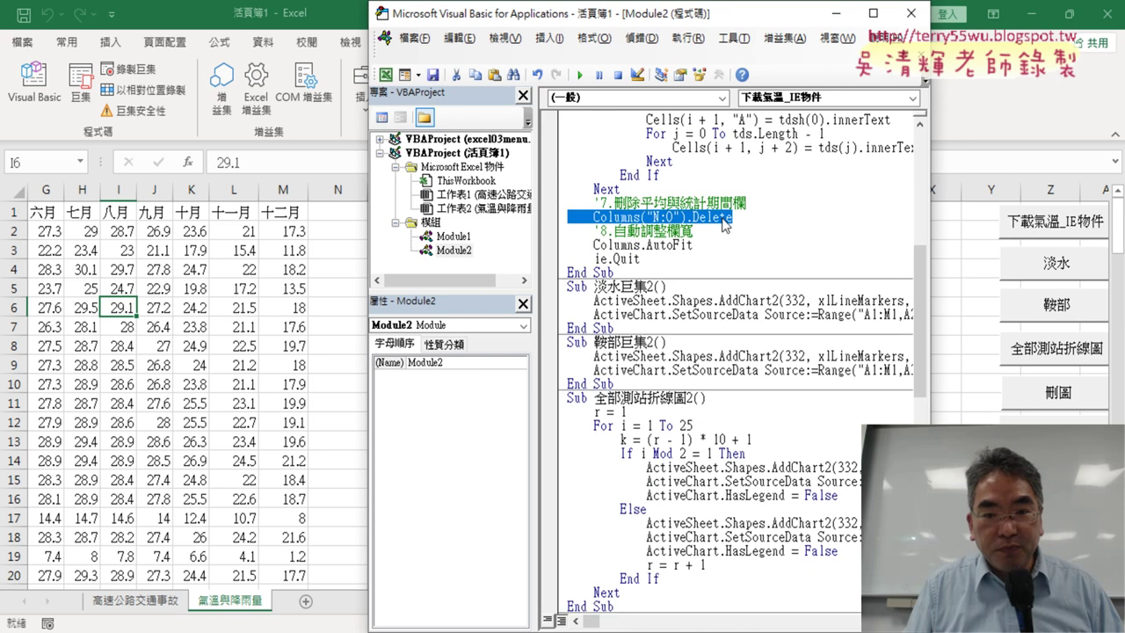
{"action": "scroll", "coordinate": [725, 224], "scroll_direction": "down", "scroll_amount": 6}
{"action": "scroll", "coordinate": [724, 244], "scroll_direction": "down", "scroll_amount": 4}
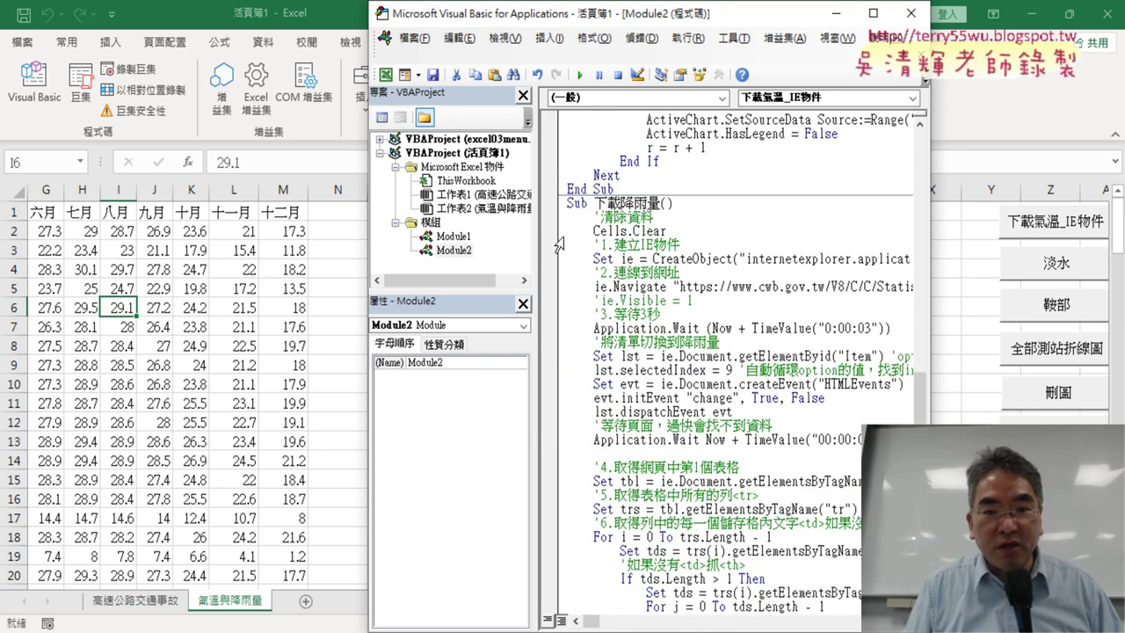
{"action": "left_click", "coordinate": [606, 244]}
{"action": "type", "text": "."}
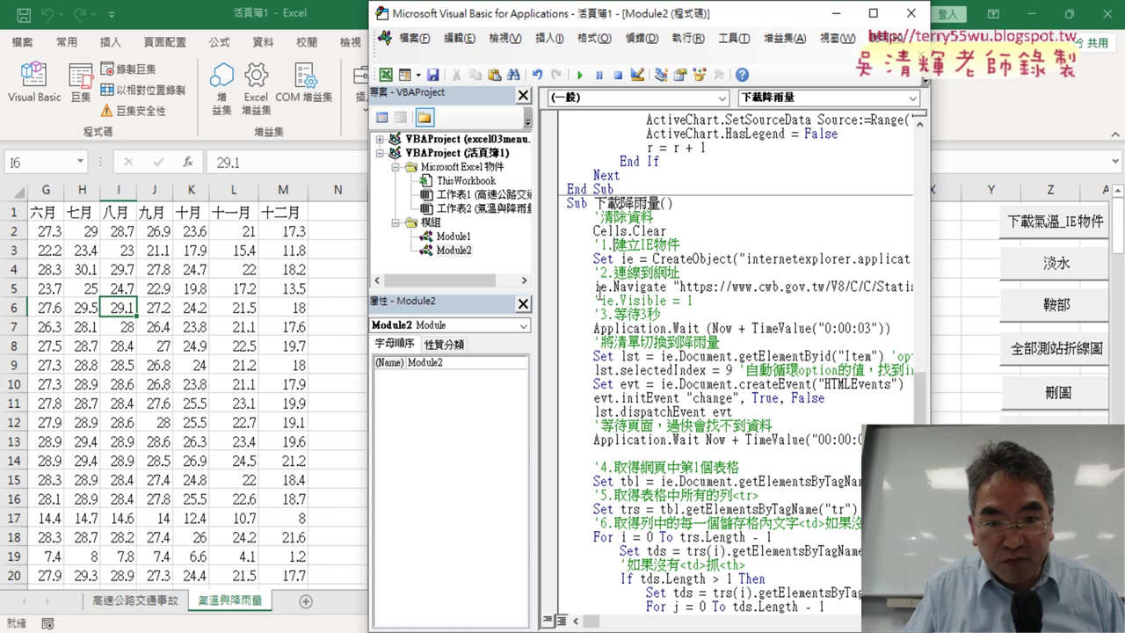
{"action": "left_click_drag", "start_coordinate": [597, 301], "coordinate": [594, 300]}
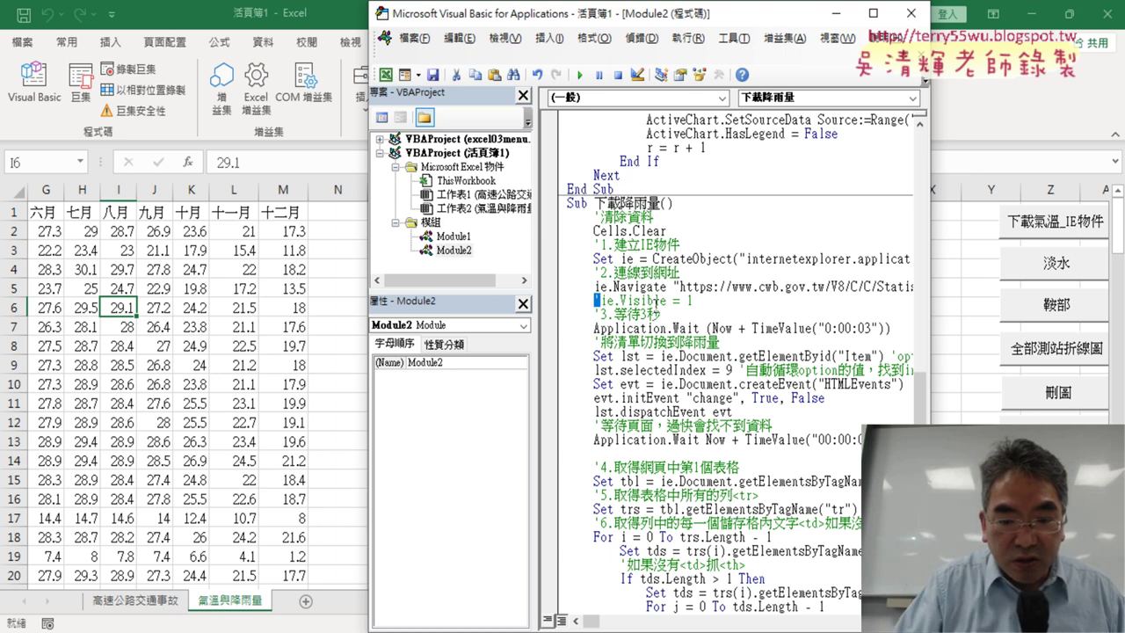
{"action": "key", "text": "Delete"}
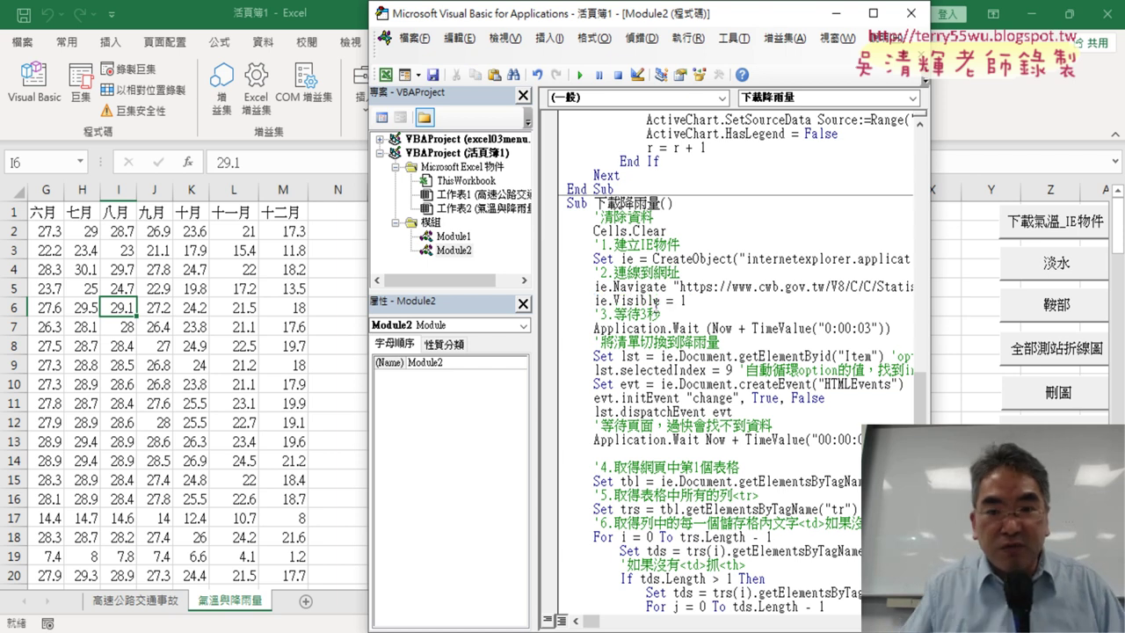
{"action": "left_click_drag", "start_coordinate": [686, 300], "coordinate": [607, 301]}
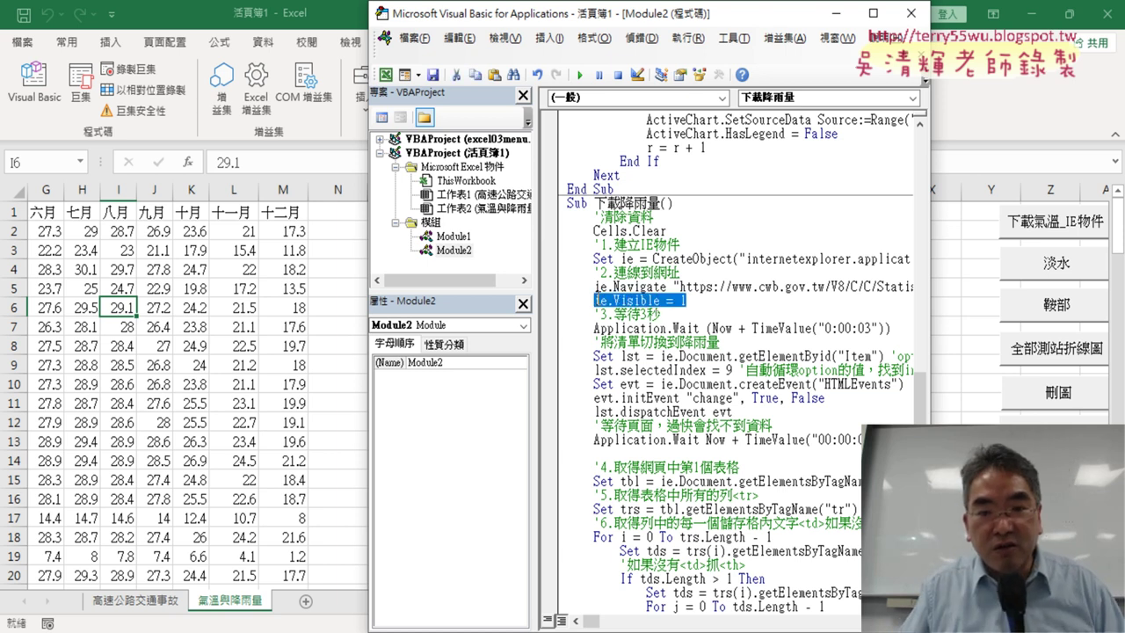
{"action": "left_click", "coordinate": [686, 287]}
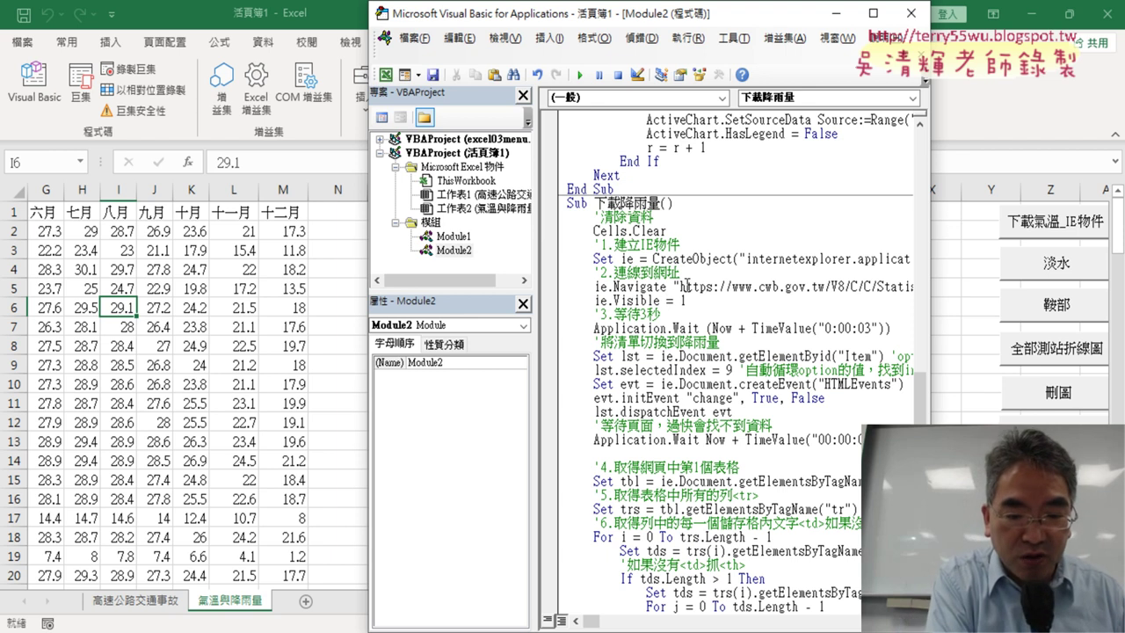
Step into the 下載降雨量 macro, hide the weather page, and continue past the three-second wait to Set lst.
{"action": "key", "text": "F8"}
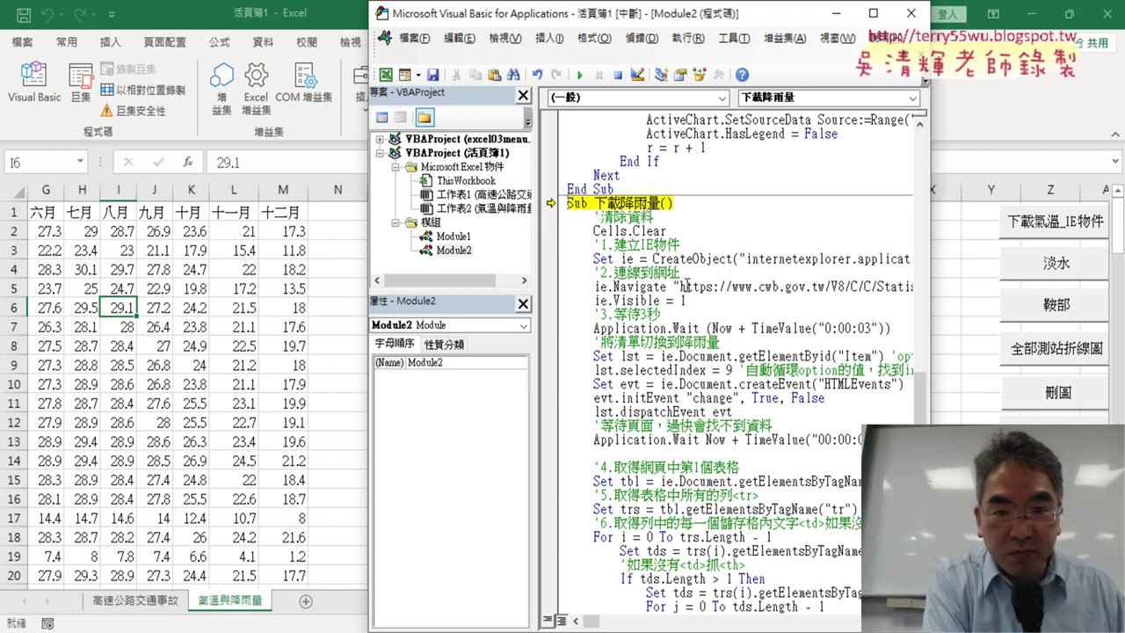
{"action": "key", "text": "F8"}
{"action": "key", "text": "F8"}
{"action": "key", "text": "F8"}
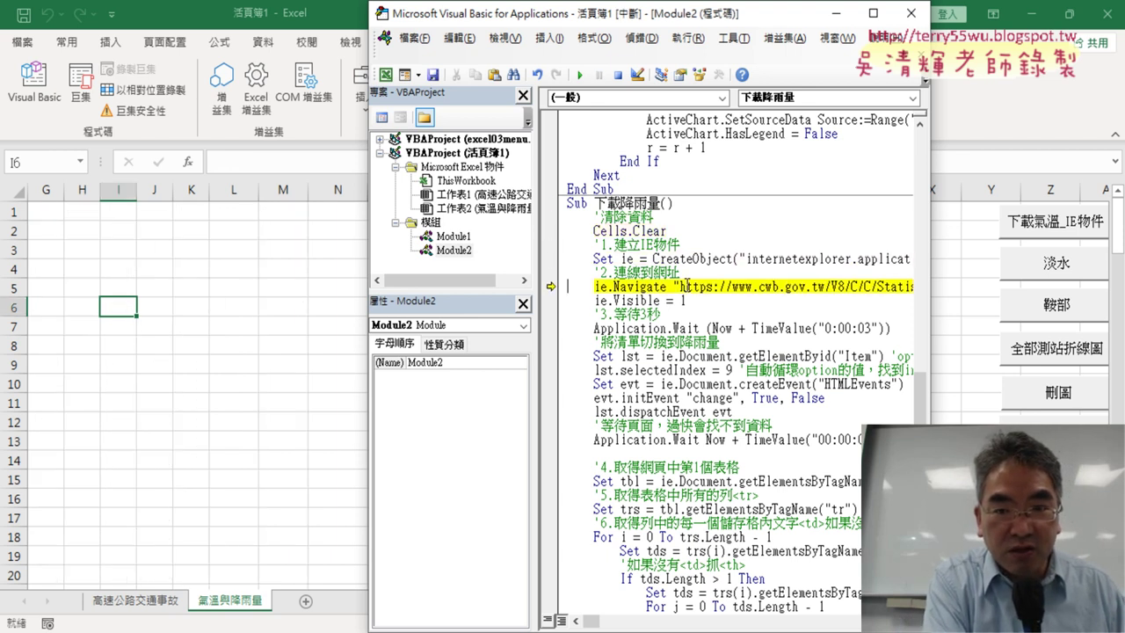
{"action": "key", "text": "F8"}
{"action": "key", "text": "F8"}
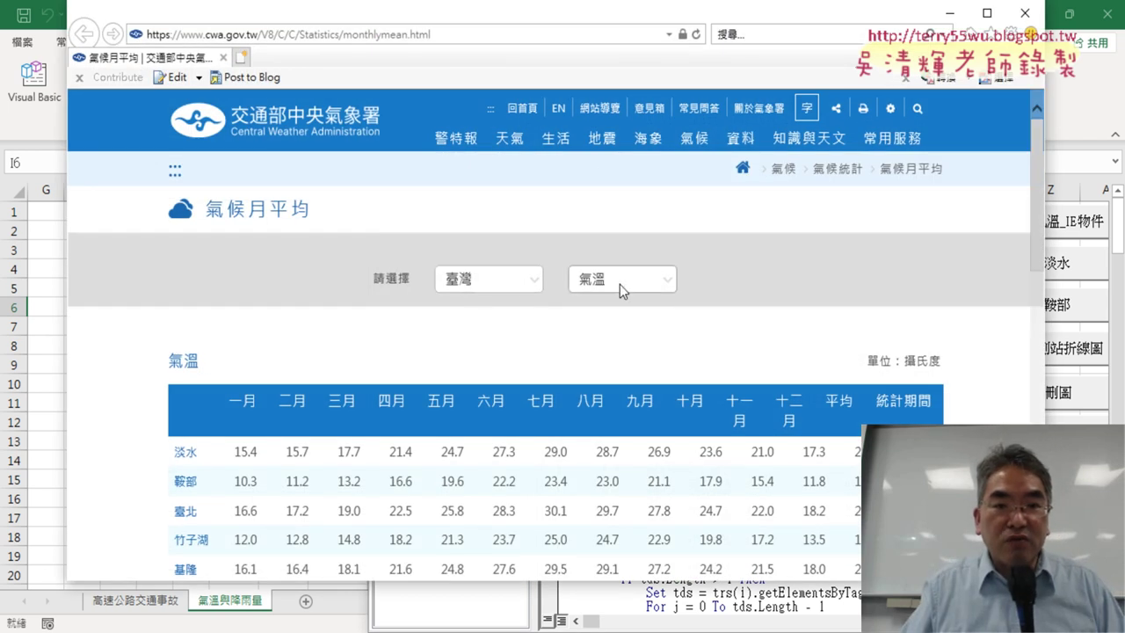
{"action": "left_click", "coordinate": [949, 13]}
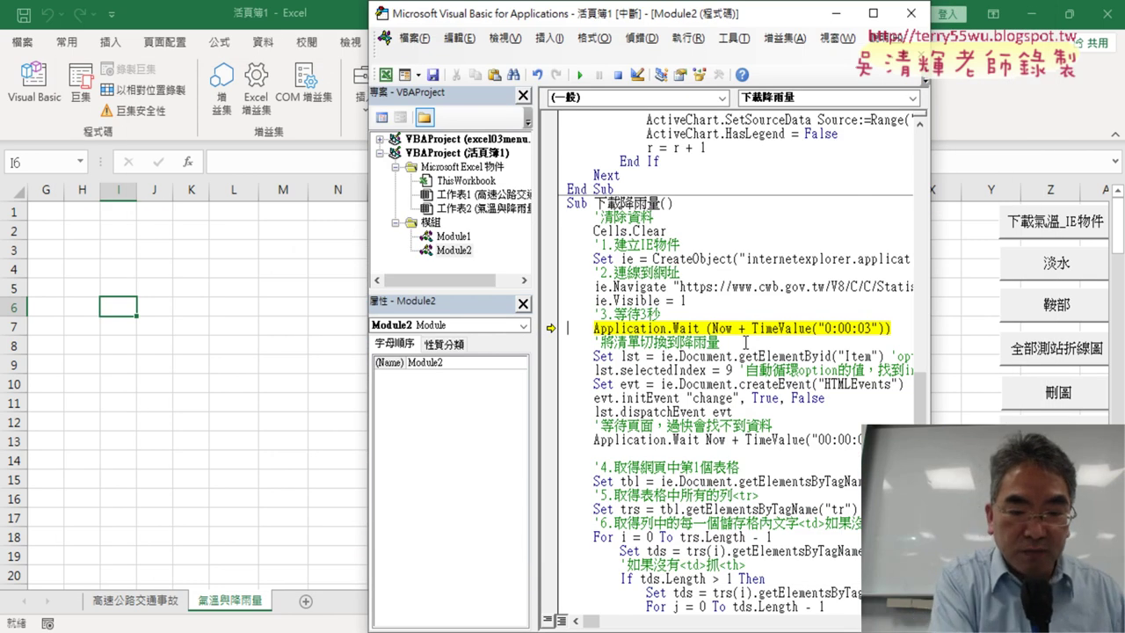
{"action": "key", "text": "F5"}
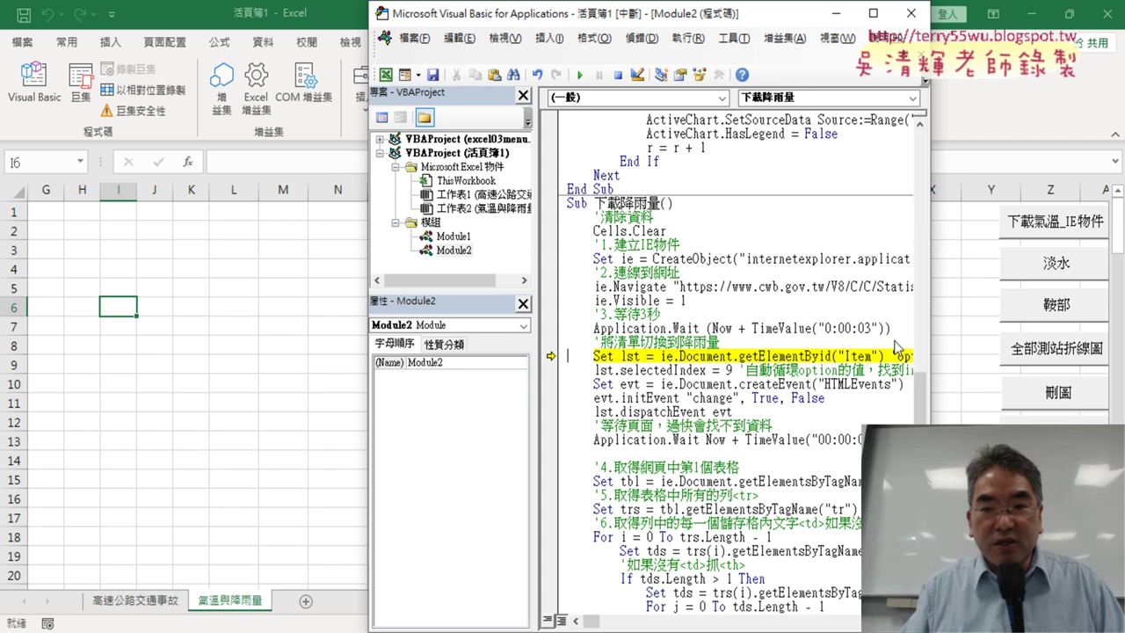
Step through the lines that find the dropdown, choose the rainfall option and create the change event.
{"action": "left_click_drag", "start_coordinate": [934, 342], "coordinate": [1101, 342]}
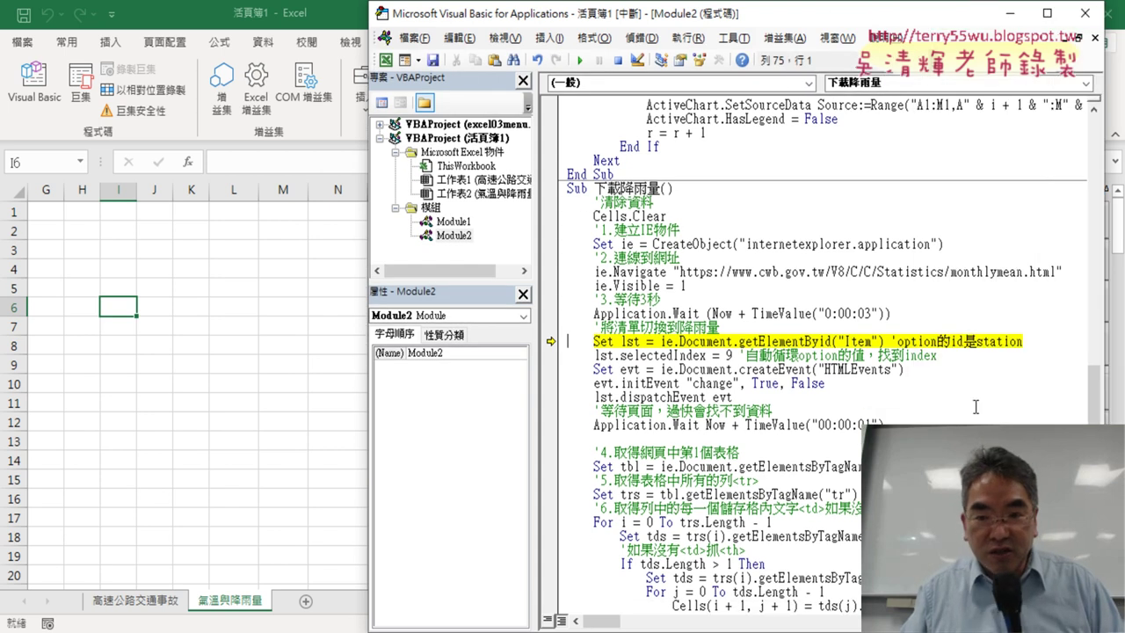
{"action": "mouse_move", "coordinate": [883, 424]}
{"action": "left_mouse_down"}
{"action": "mouse_move", "coordinate": [691, 383]}
{"action": "mouse_move", "coordinate": [594, 341]}
{"action": "left_mouse_up"}
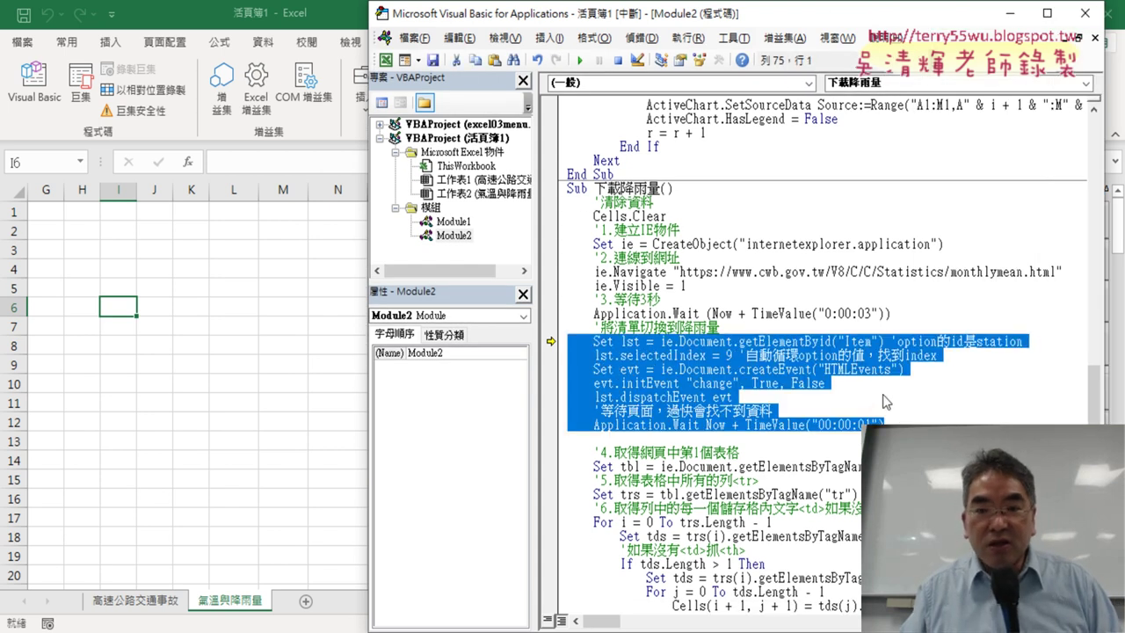
{"action": "left_click", "coordinate": [879, 391]}
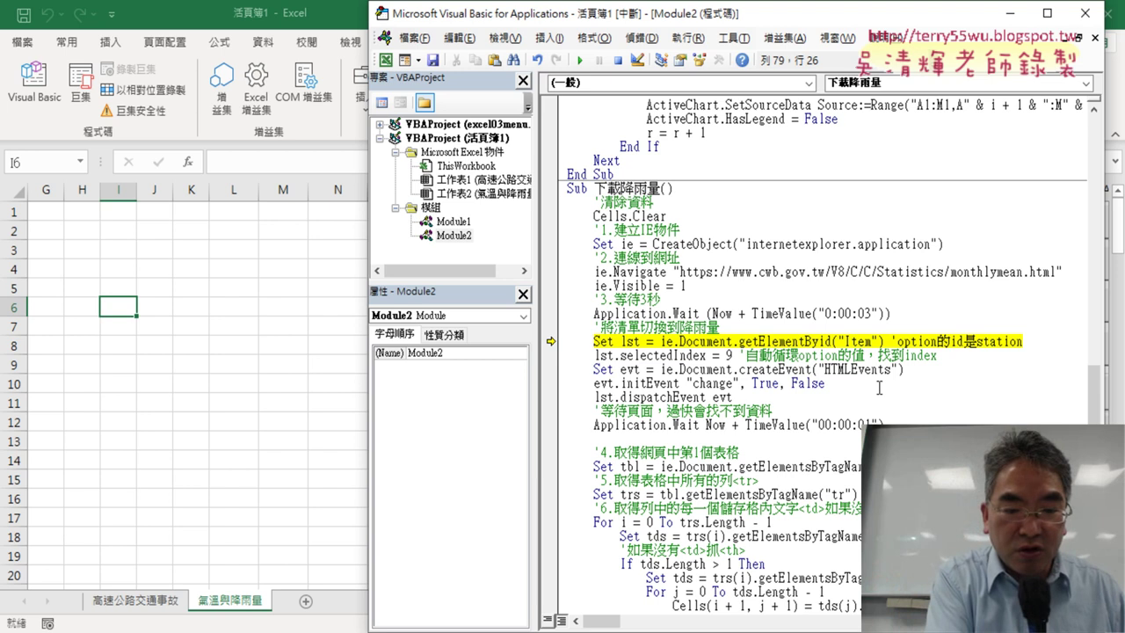
{"action": "key", "text": "F8"}
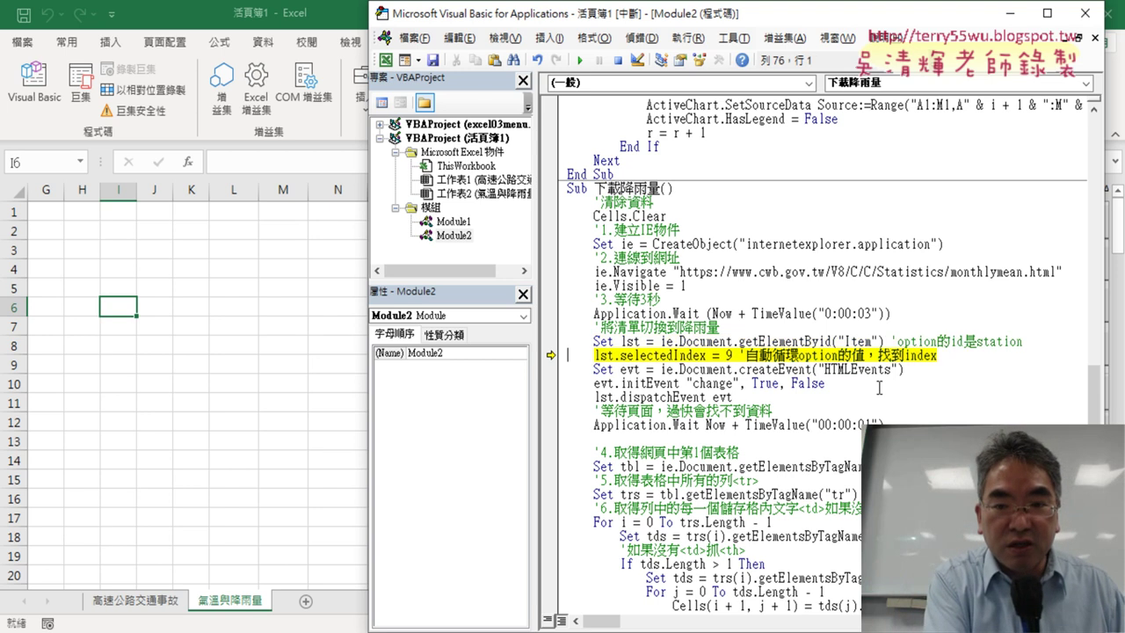
{"action": "key", "text": "F8"}
{"action": "key", "text": "F8"}
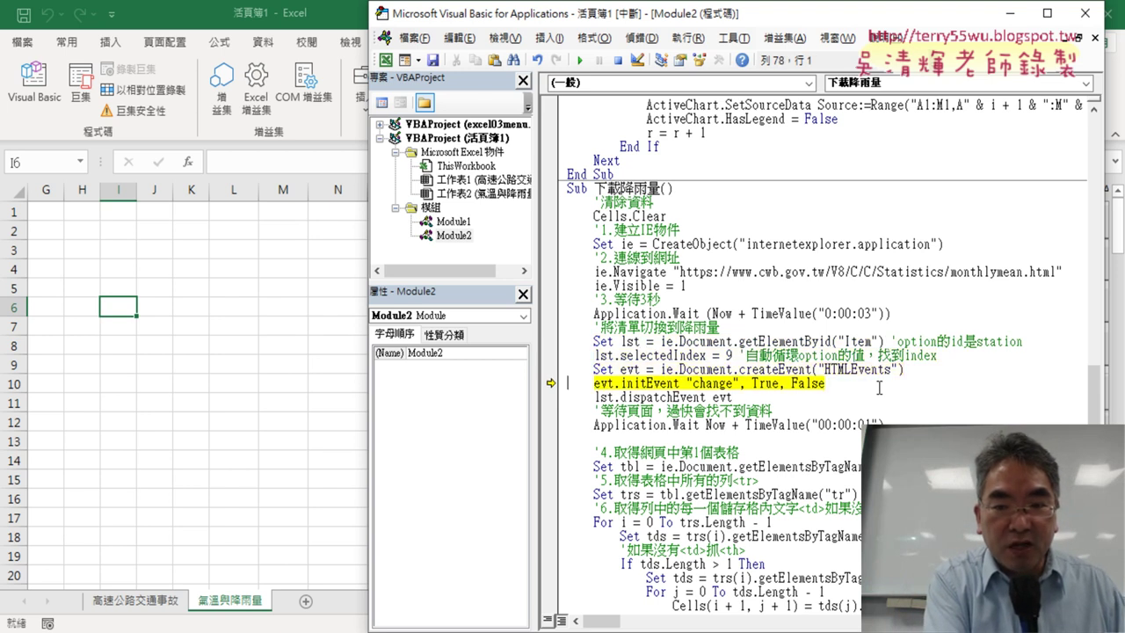
{"action": "key", "text": "F8"}
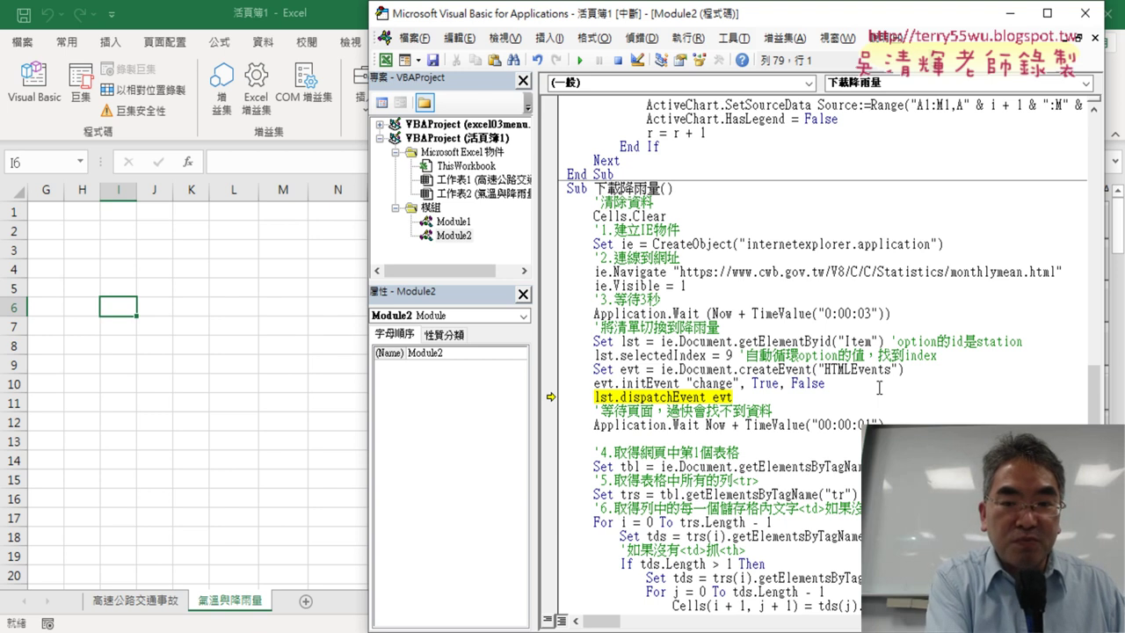
Fire the dropdown's change event and confirm the page now shows the 降水量(平均) table.
{"action": "key", "text": "F8"}
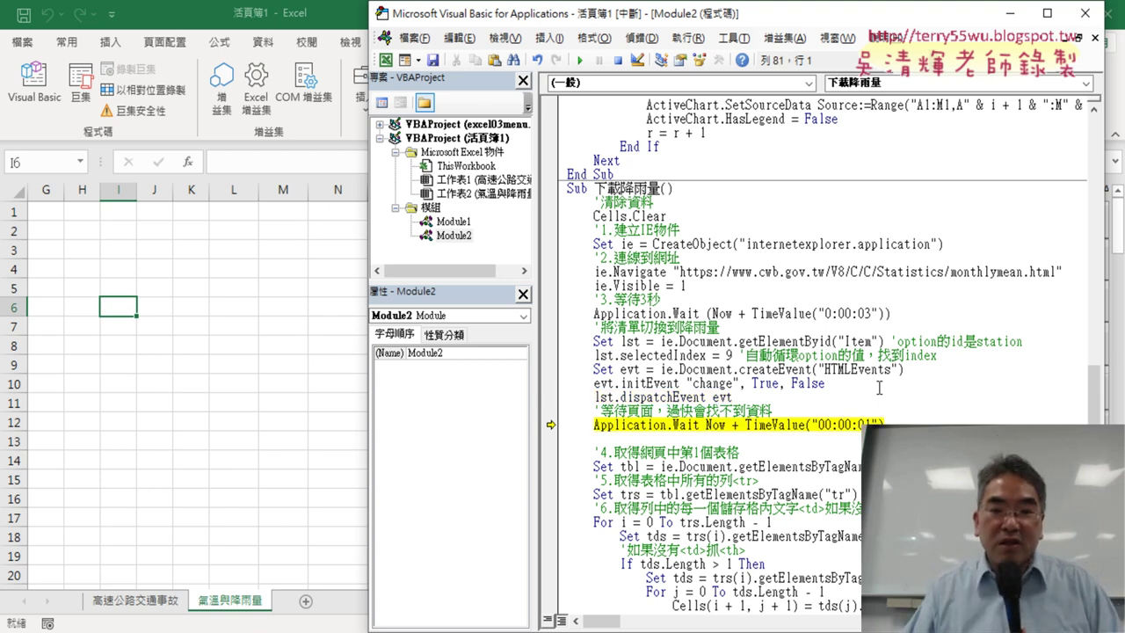
{"action": "left_click_drag", "start_coordinate": [732, 398], "coordinate": [620, 397]}
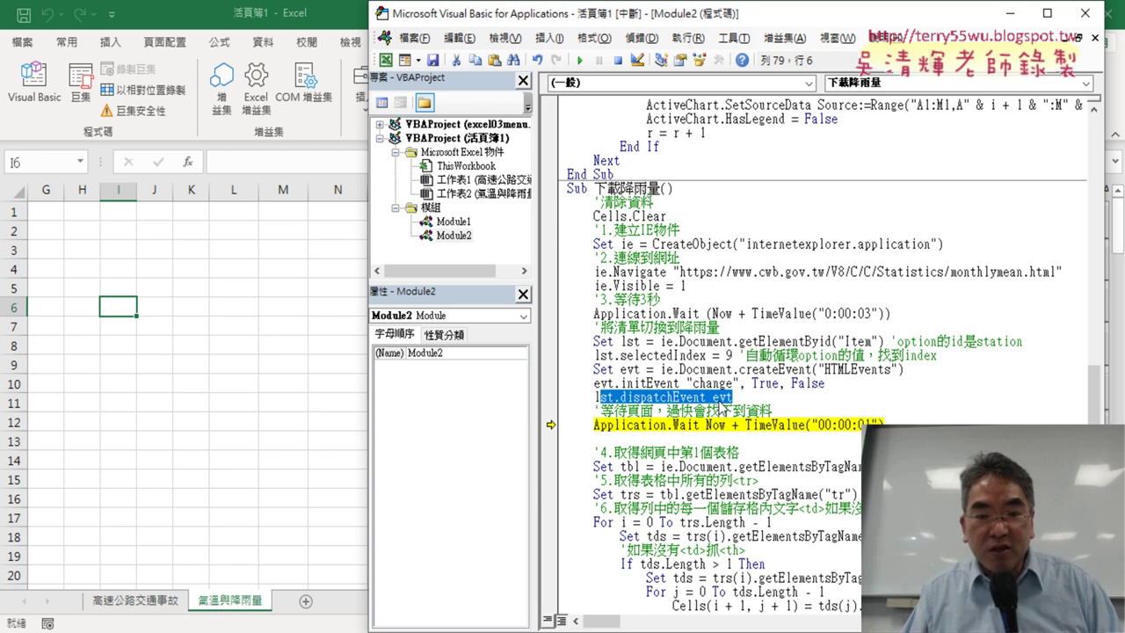
{"action": "key", "text": "alt+Tab"}
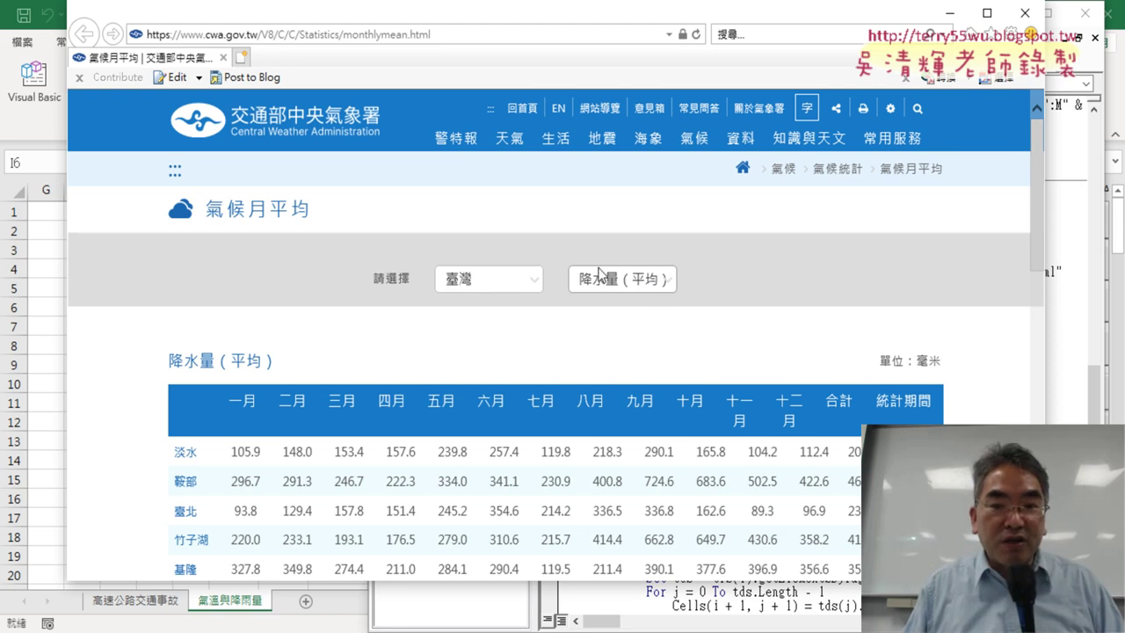
{"action": "left_click", "coordinate": [949, 12]}
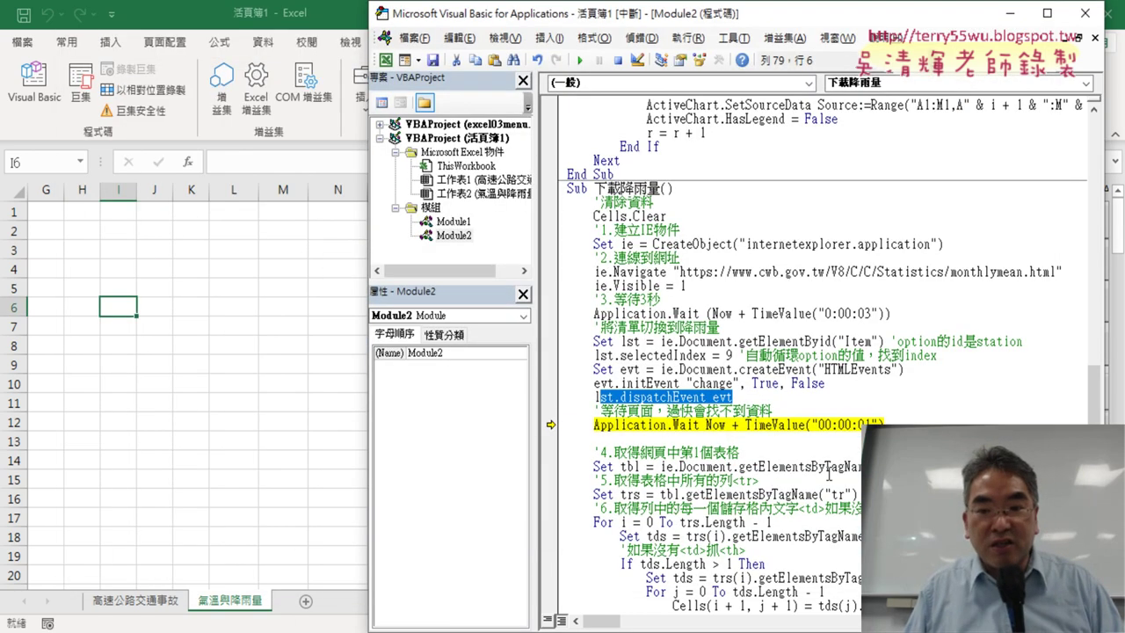
Try changing the wait to 3 seconds, undo it back to 1, and run the macro to the end.
{"action": "left_click_drag", "start_coordinate": [872, 425], "coordinate": [867, 424]}
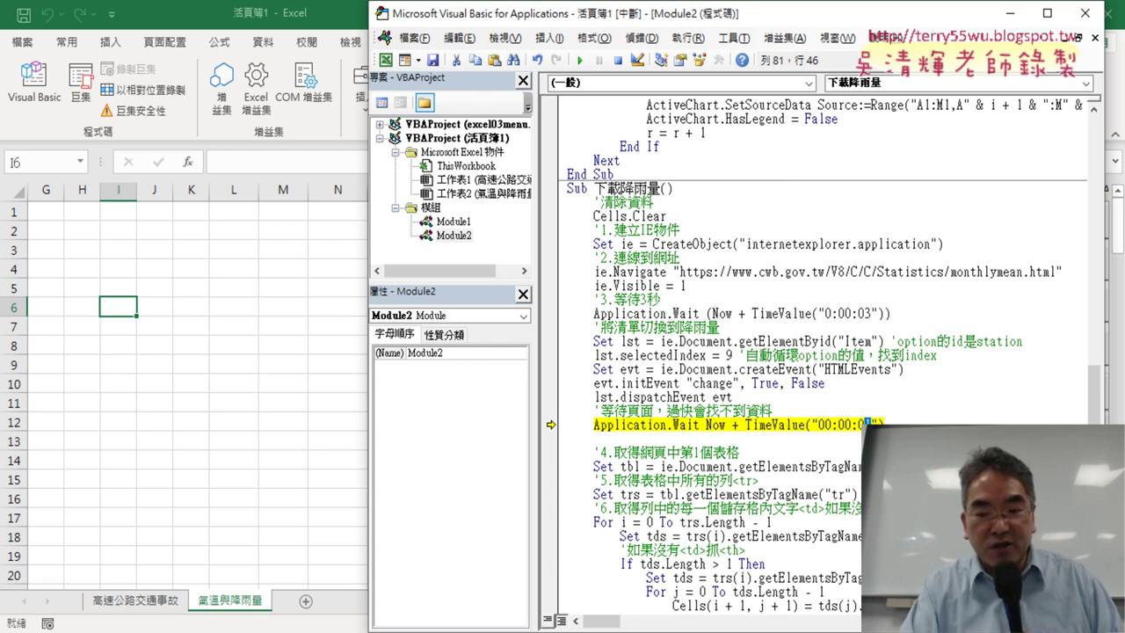
{"action": "type", "text": "3"}
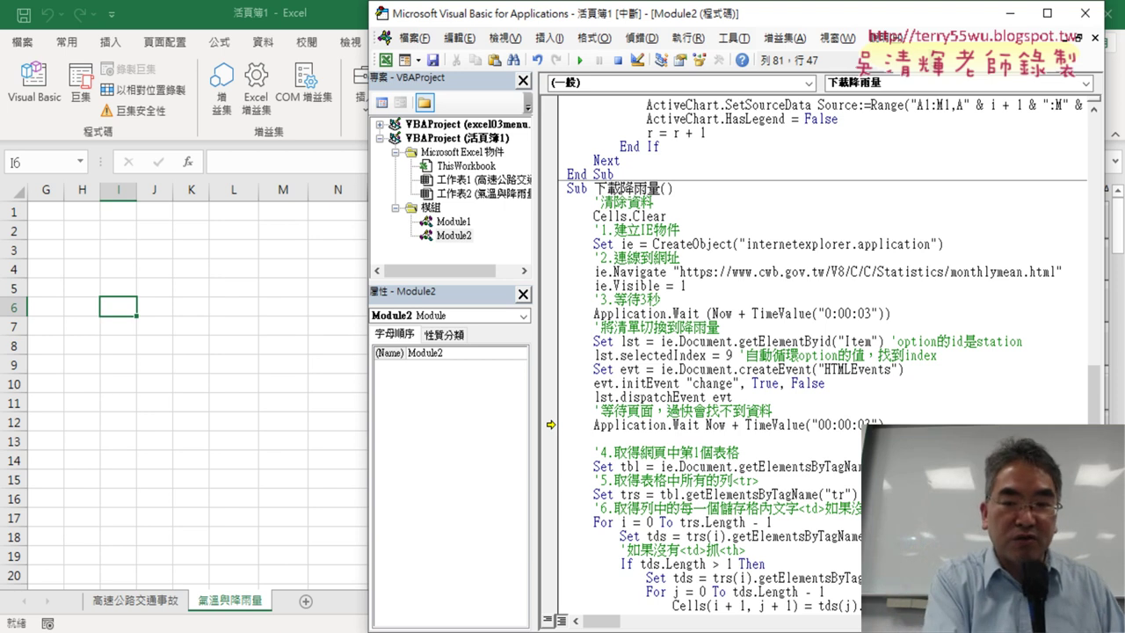
{"action": "key", "text": "ctrl+z"}
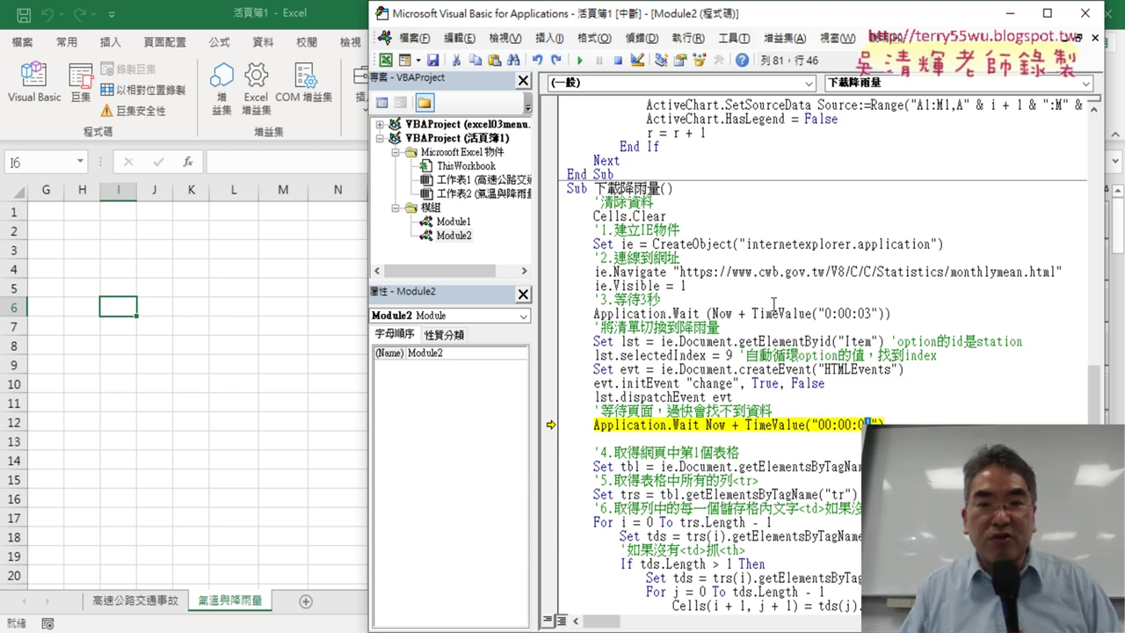
{"action": "left_click", "coordinate": [579, 60]}
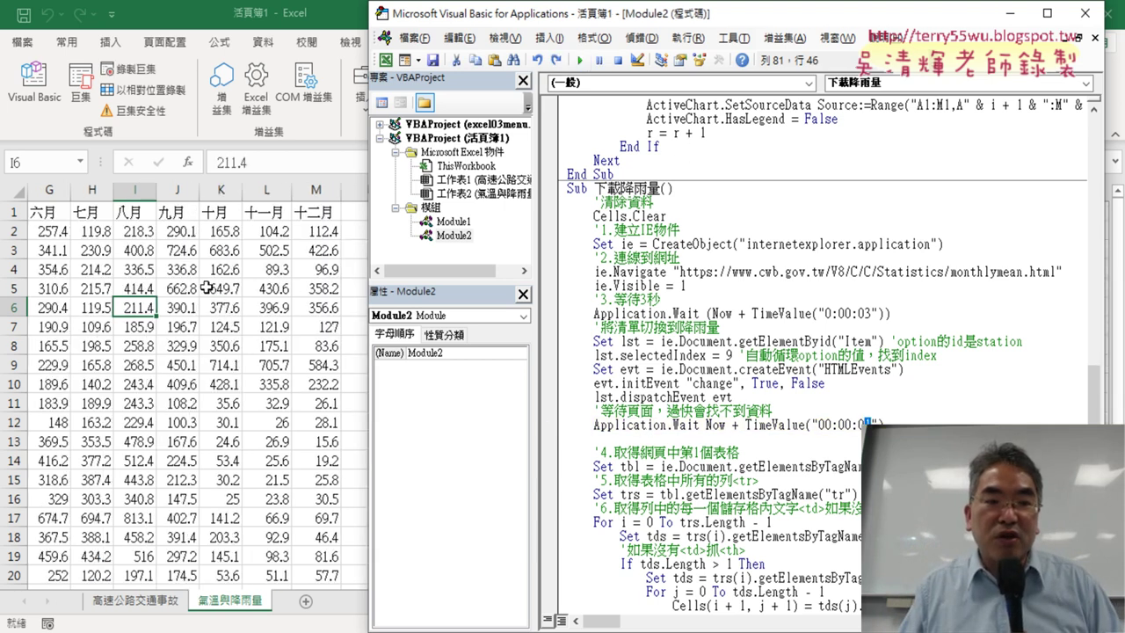
Bring the filled 氣溫與降雨量 sheet forward and look over the downloaded rainfall table.
{"action": "left_click", "coordinate": [203, 311]}
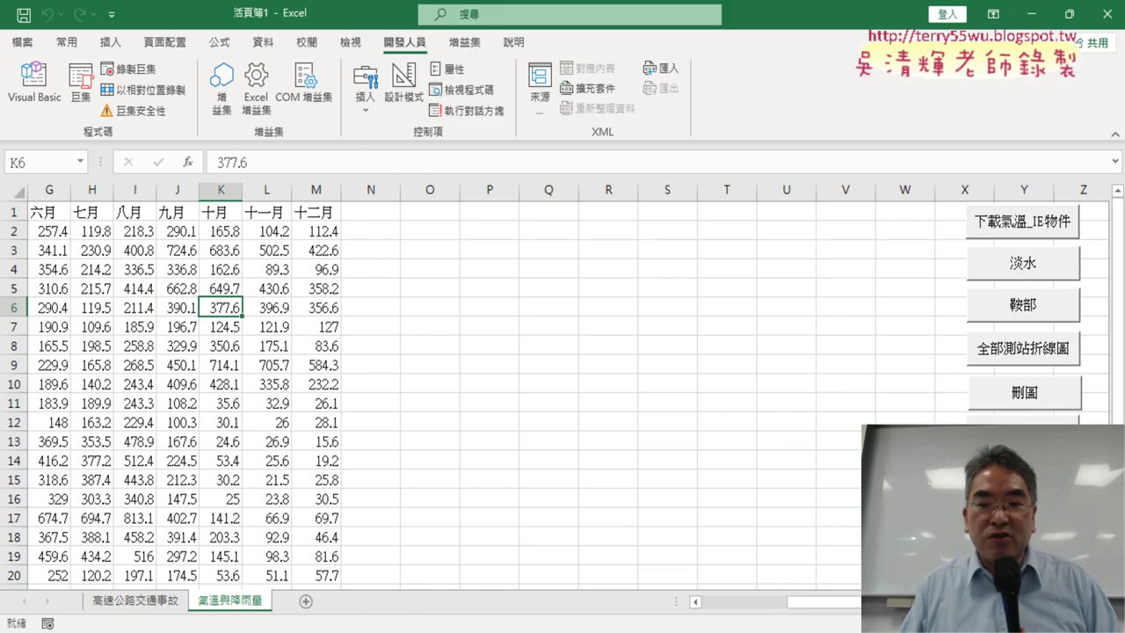
{"action": "scroll", "coordinate": [309, 388], "scroll_direction": "left", "scroll_amount": 3}
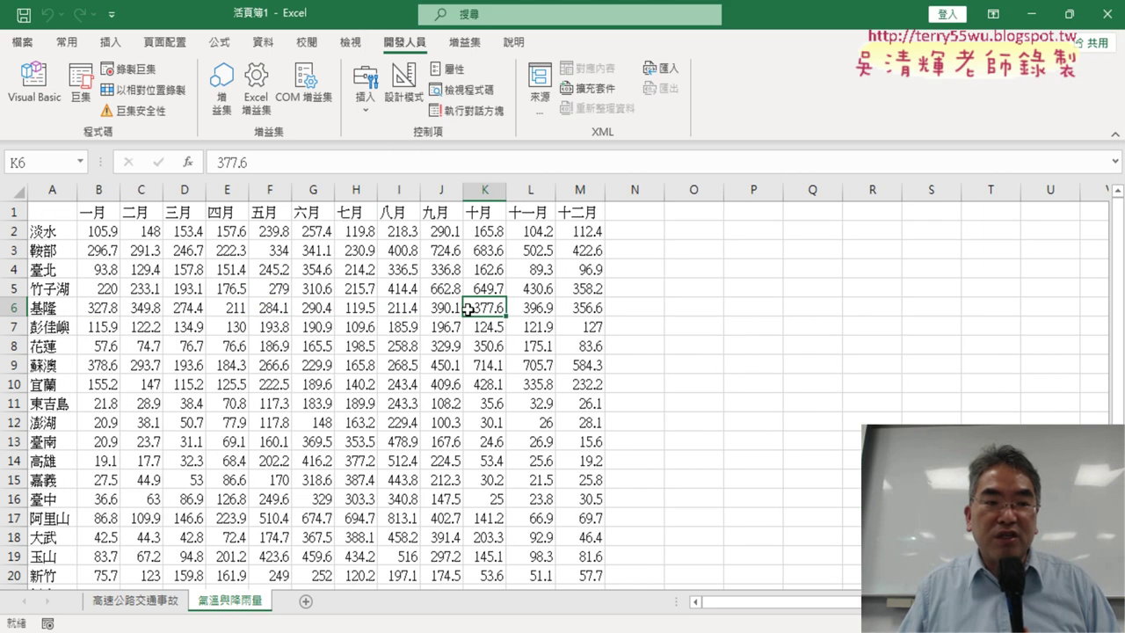
{"action": "scroll", "coordinate": [467, 308], "scroll_direction": "down", "scroll_amount": 3}
{"action": "scroll", "coordinate": [468, 308], "scroll_direction": "up", "scroll_amount": 3}
Highlight the Columns("N:O").Delete line in the macro code.
{"action": "left_click", "coordinate": [35, 83]}
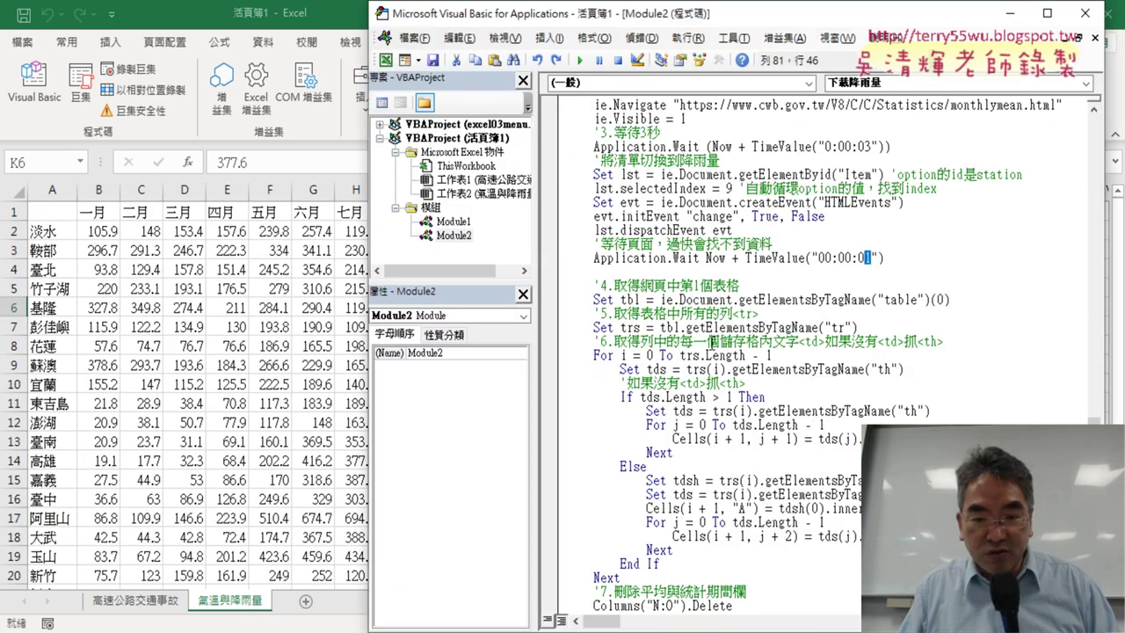
{"action": "scroll", "coordinate": [709, 342], "scroll_direction": "down", "scroll_amount": 2}
{"action": "left_click", "coordinate": [752, 535]}
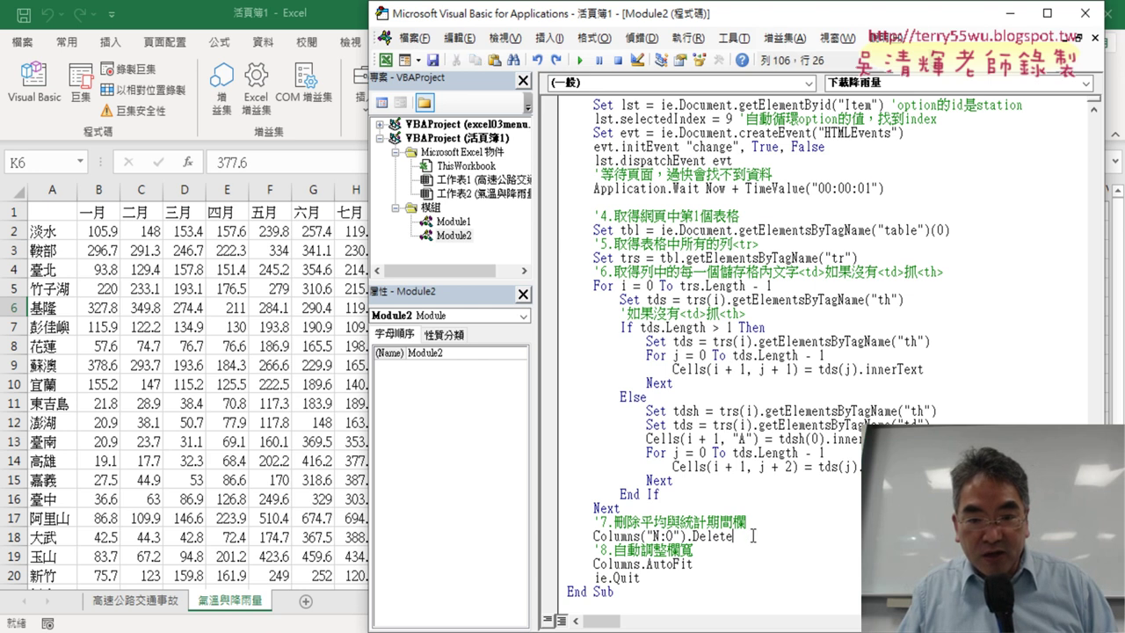
{"action": "left_click_drag", "start_coordinate": [752, 535], "coordinate": [563, 537]}
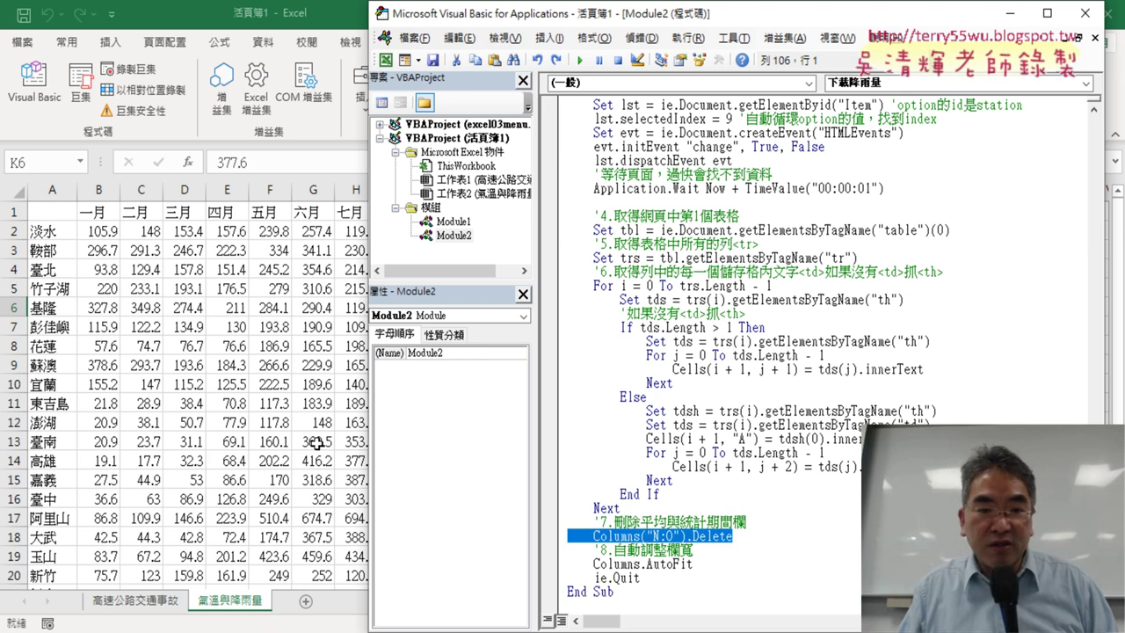
Draw a monthly rainfall line chart for every station on the sheet.
{"action": "left_click", "coordinate": [270, 401]}
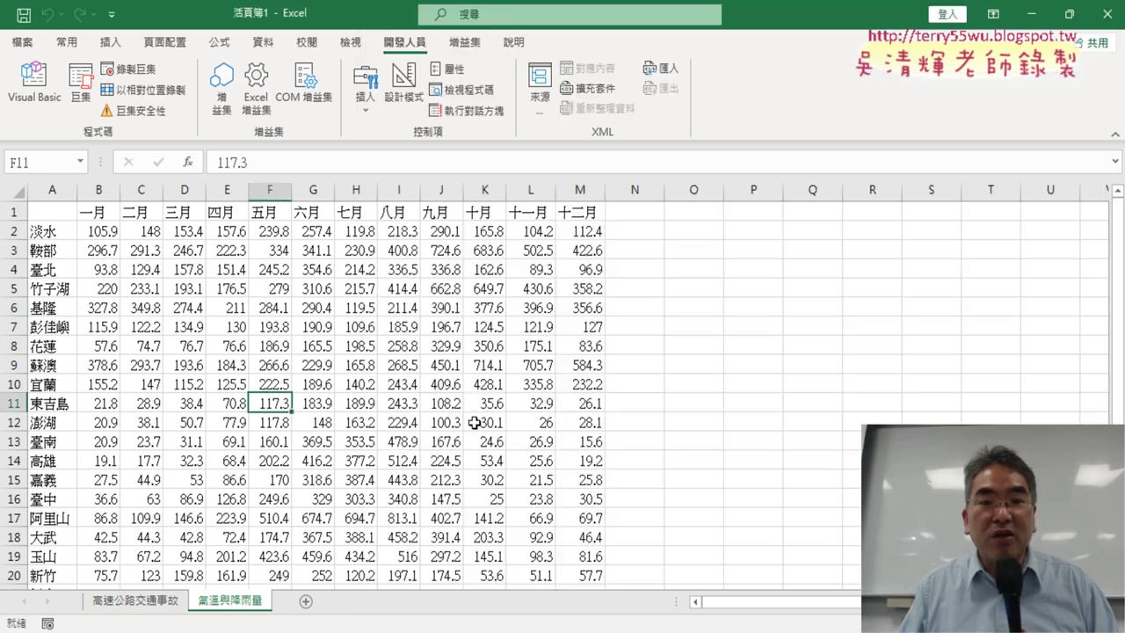
{"action": "left_click_drag", "start_coordinate": [879, 602], "coordinate": [977, 602]}
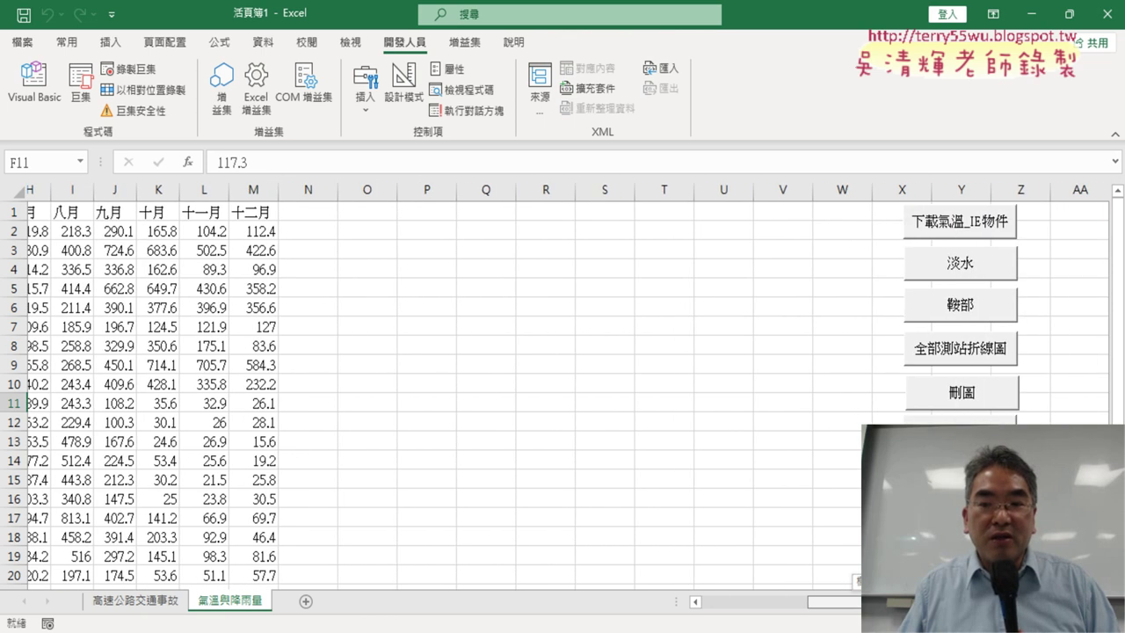
{"action": "left_click", "coordinate": [978, 352]}
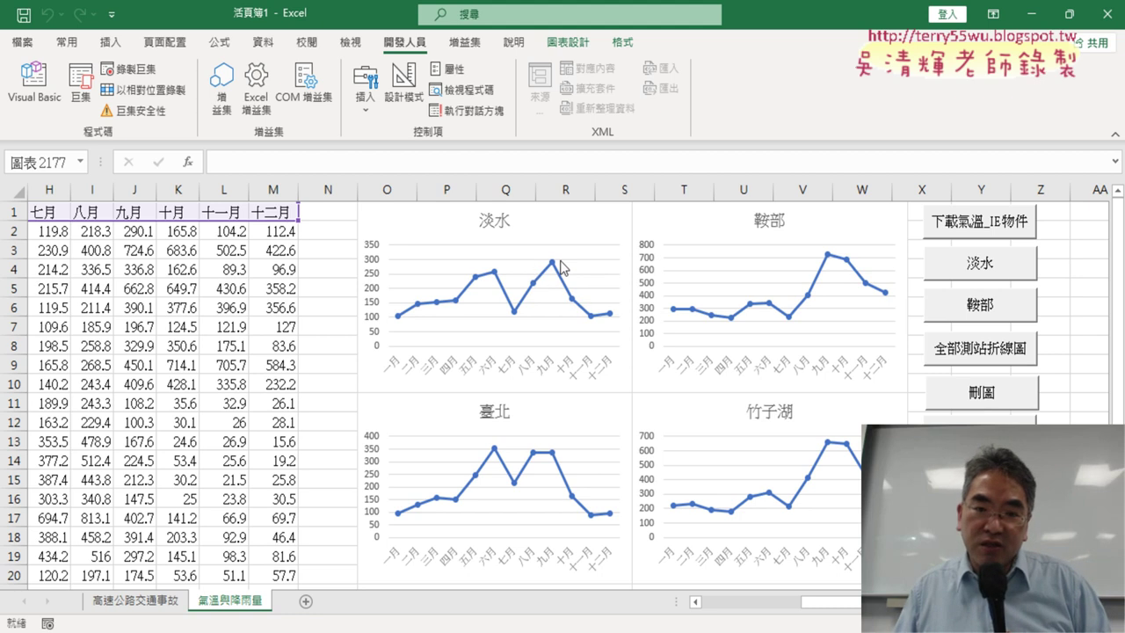
{"action": "scroll", "coordinate": [545, 352], "scroll_direction": "down", "scroll_amount": 2}
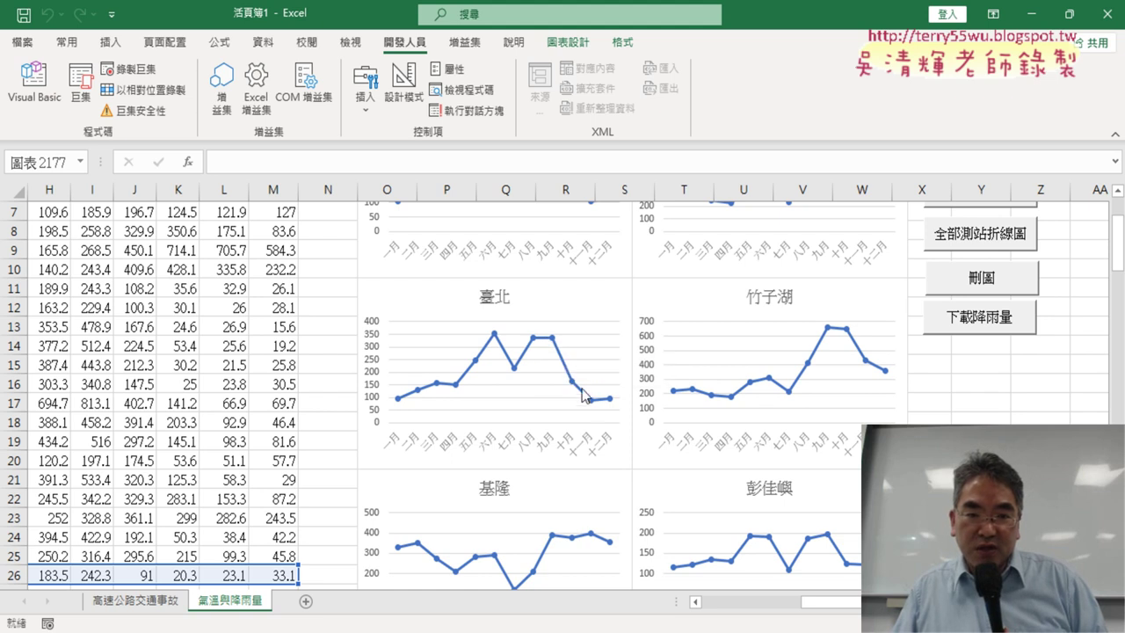
{"action": "mouse_move", "coordinate": [605, 406]}
{"action": "scroll", "coordinate": [605, 406], "scroll_direction": "down", "scroll_amount": 1}
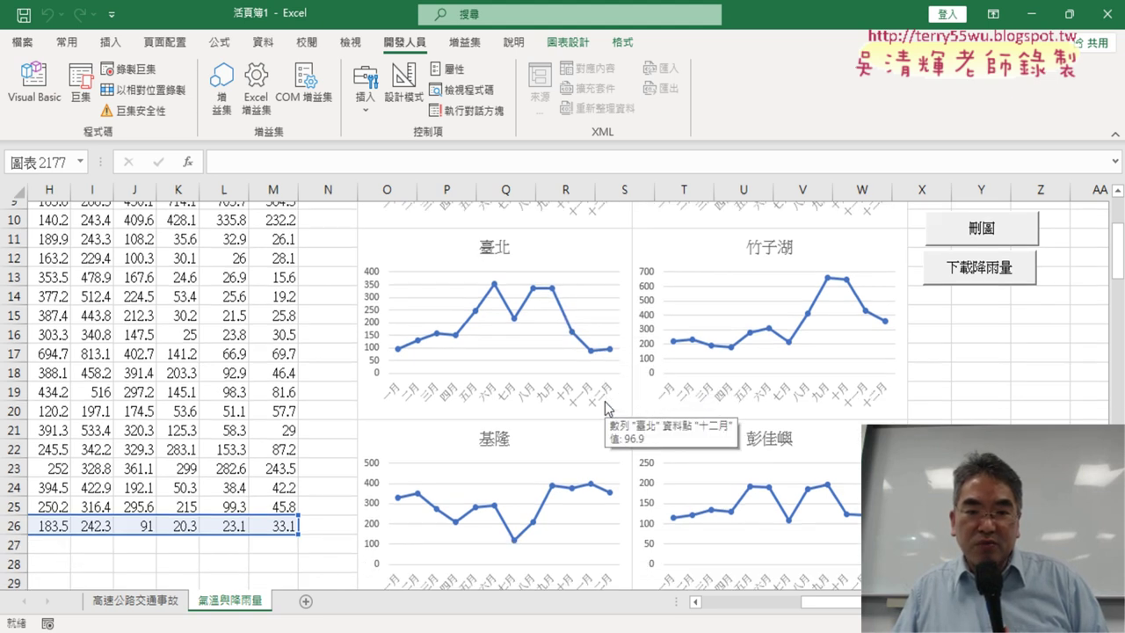
{"action": "scroll", "coordinate": [590, 459], "scroll_direction": "down", "scroll_amount": 1}
{"action": "scroll", "coordinate": [583, 432], "scroll_direction": "down", "scroll_amount": 2}
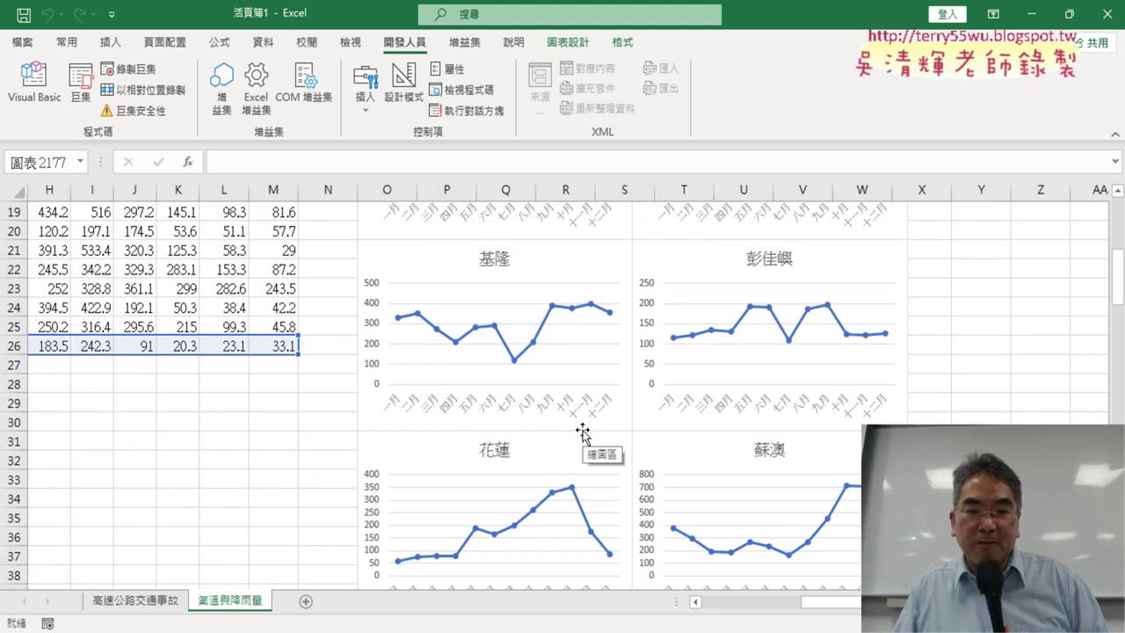
{"action": "scroll", "coordinate": [583, 431], "scroll_direction": "down", "scroll_amount": 2}
{"action": "scroll", "coordinate": [582, 431], "scroll_direction": "down", "scroll_amount": 3}
{"action": "scroll", "coordinate": [583, 432], "scroll_direction": "down", "scroll_amount": 2}
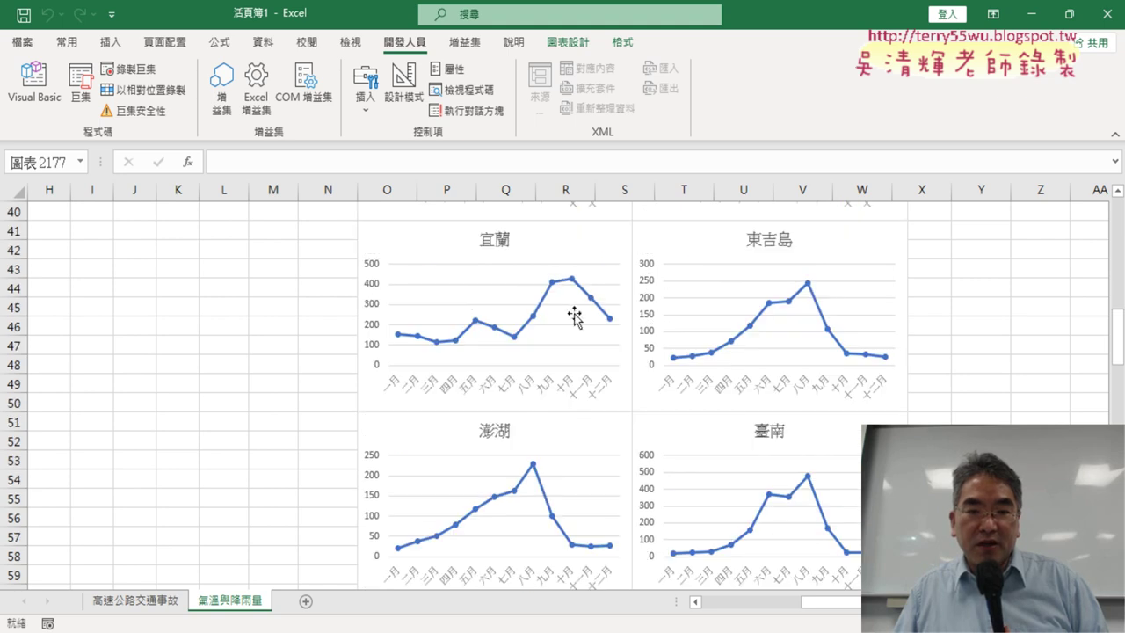
{"action": "scroll", "coordinate": [574, 316], "scroll_direction": "up", "scroll_amount": 2}
{"action": "scroll", "coordinate": [571, 312], "scroll_direction": "up", "scroll_amount": 1}
{"action": "scroll", "coordinate": [570, 313], "scroll_direction": "up", "scroll_amount": 2}
{"action": "scroll", "coordinate": [569, 313], "scroll_direction": "up", "scroll_amount": 2}
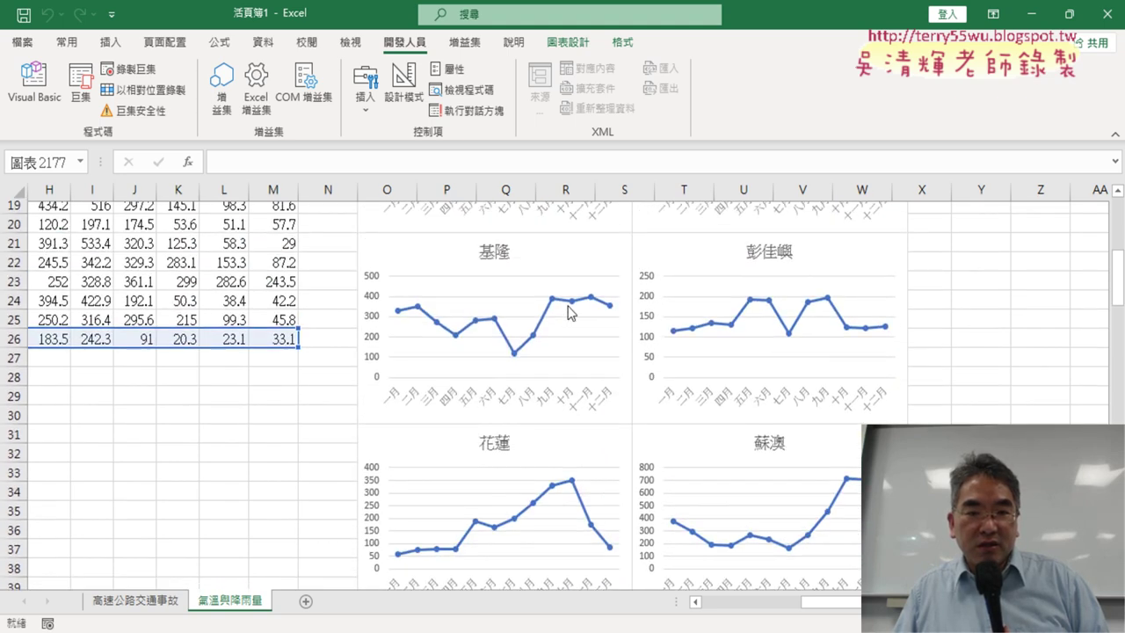
{"action": "scroll", "coordinate": [569, 312], "scroll_direction": "down", "scroll_amount": 3}
{"action": "scroll", "coordinate": [570, 312], "scroll_direction": "down", "scroll_amount": 4}
{"action": "scroll", "coordinate": [569, 312], "scroll_direction": "down", "scroll_amount": 3}
{"action": "scroll", "coordinate": [570, 314], "scroll_direction": "down", "scroll_amount": 2}
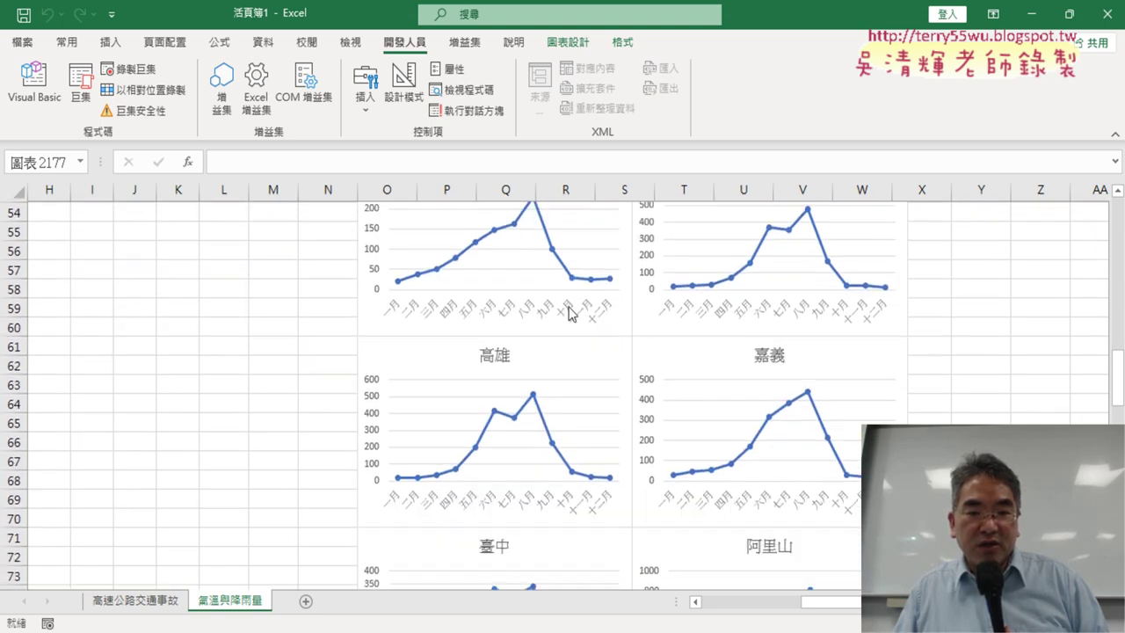
{"action": "scroll", "coordinate": [569, 312], "scroll_direction": "down", "scroll_amount": 1}
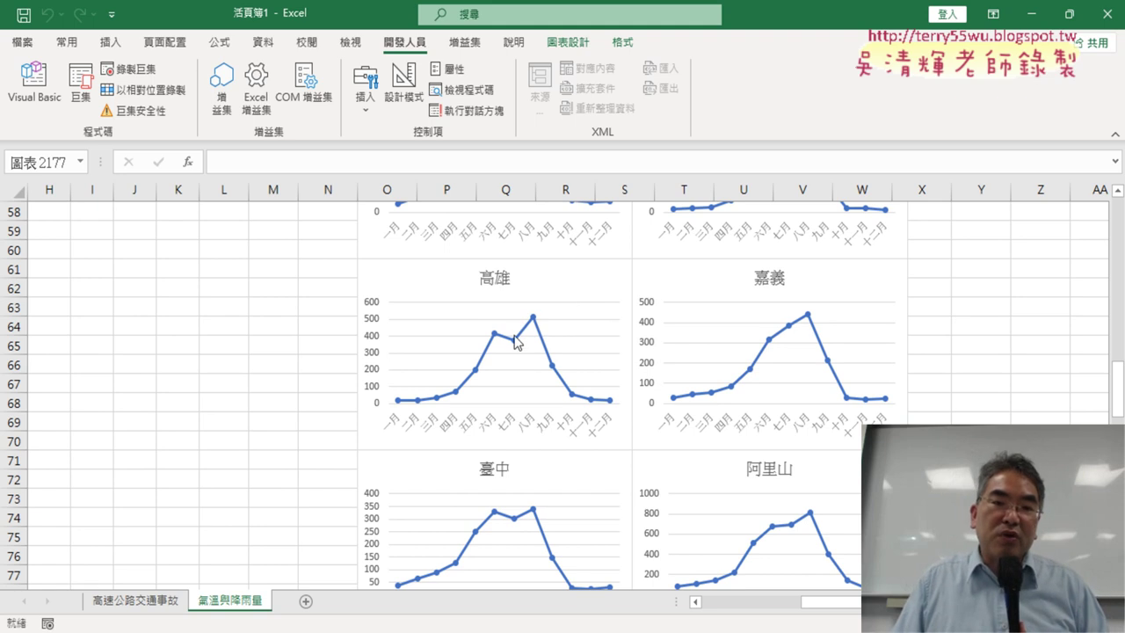
{"action": "mouse_move", "coordinate": [516, 346]}
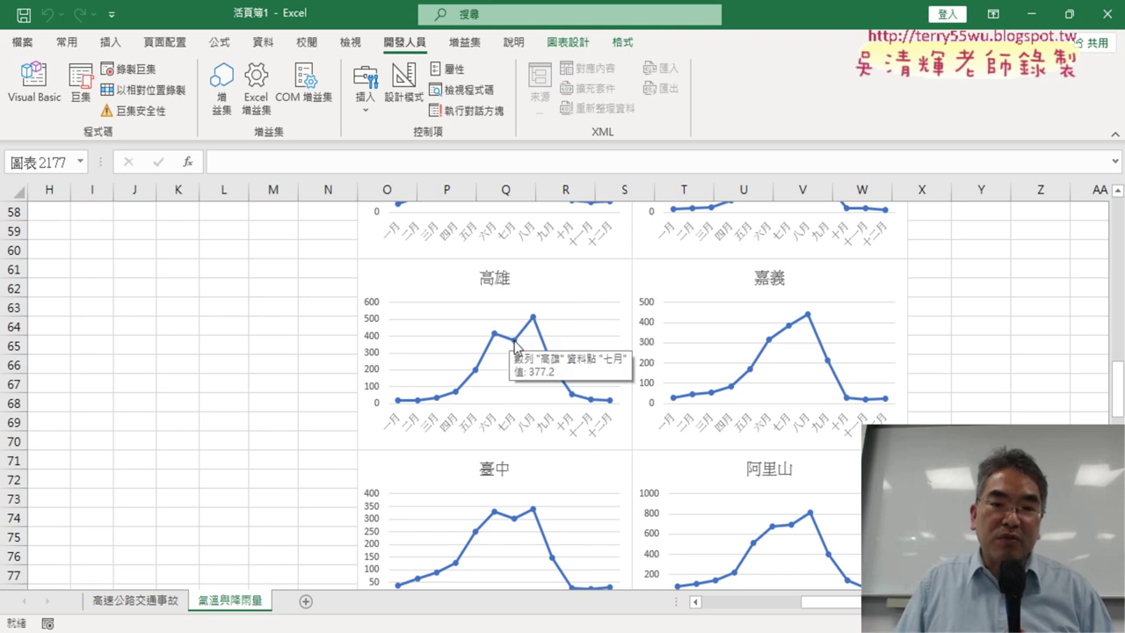
{"action": "scroll", "coordinate": [520, 442], "scroll_direction": "down", "scroll_amount": 2}
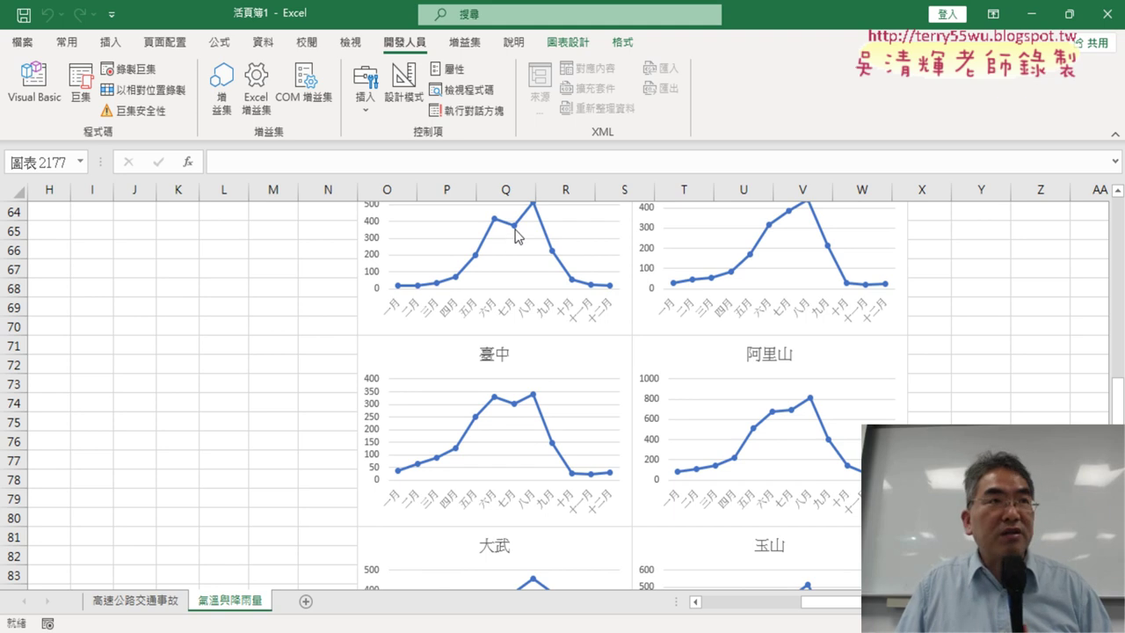
{"action": "mouse_move", "coordinate": [523, 225]}
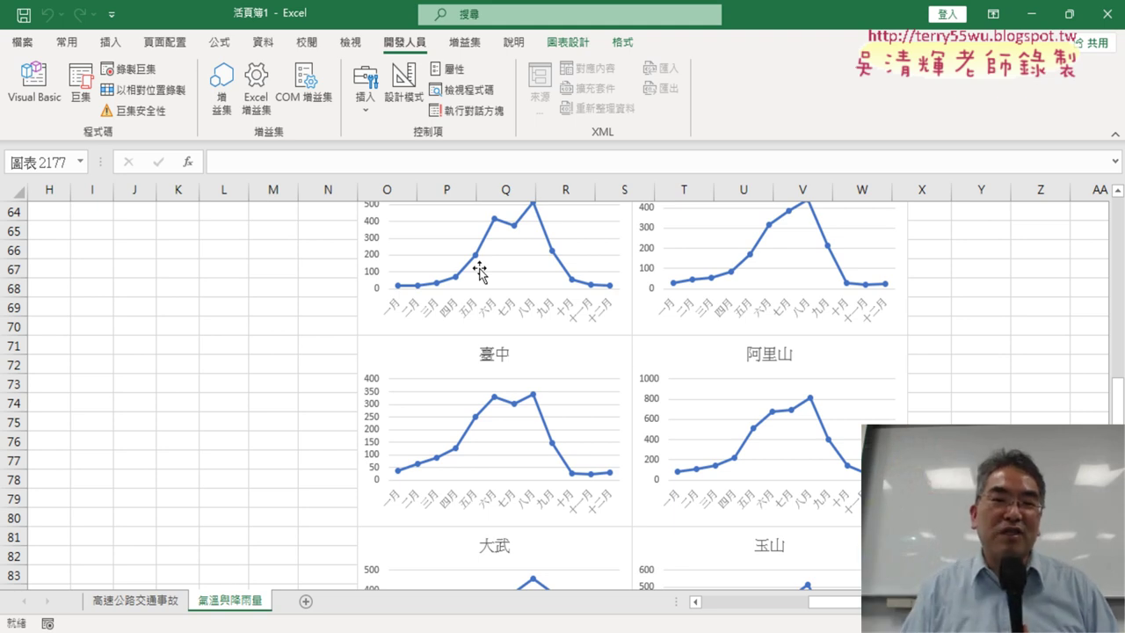
{"action": "scroll", "coordinate": [439, 286], "scroll_direction": "up", "scroll_amount": 4}
{"action": "scroll", "coordinate": [395, 337], "scroll_direction": "up", "scroll_amount": 6}
{"action": "scroll", "coordinate": [396, 337], "scroll_direction": "up", "scroll_amount": 6}
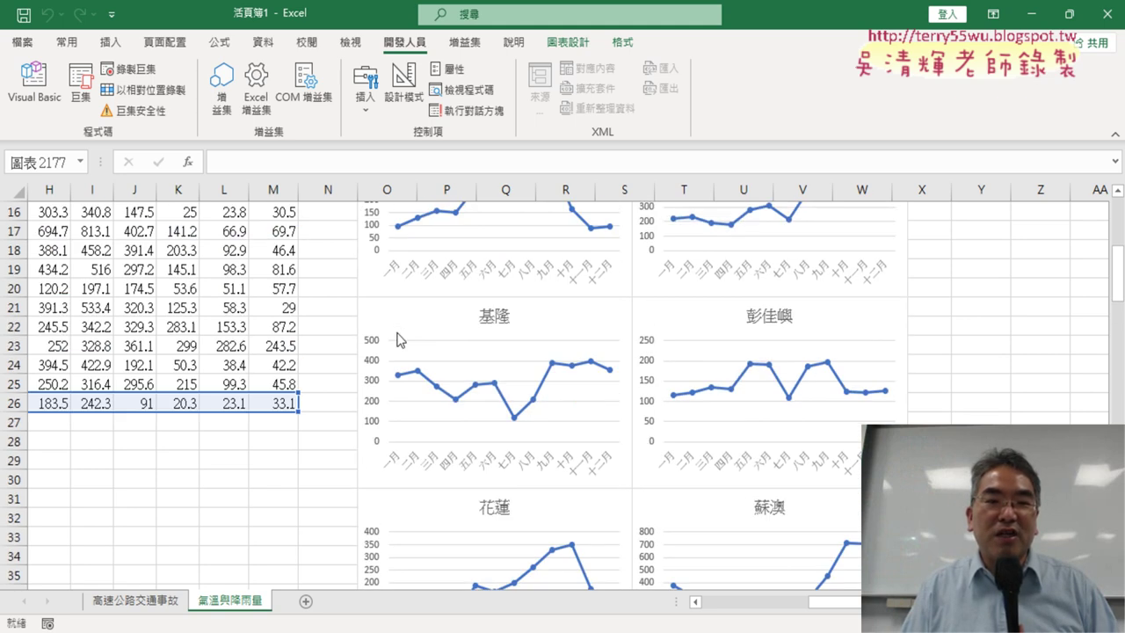
{"action": "scroll", "coordinate": [397, 337], "scroll_direction": "up", "scroll_amount": 5}
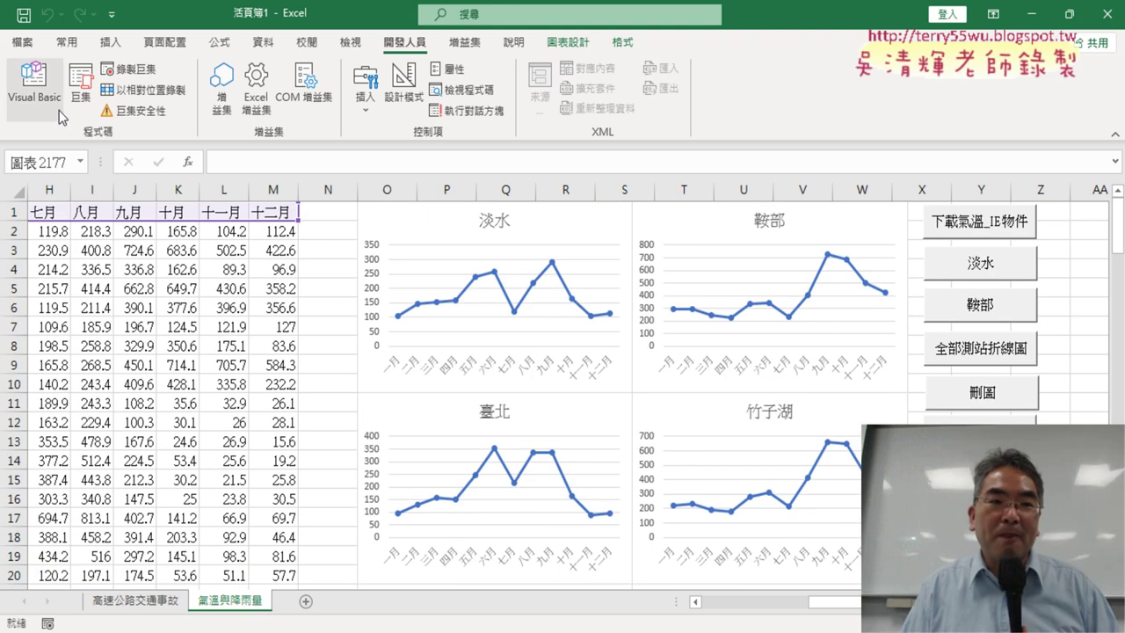
On the 氣候月平均 page, close DevTools, choose region 臺灣, and review every statistics type option.
{"action": "left_click", "coordinate": [34, 84]}
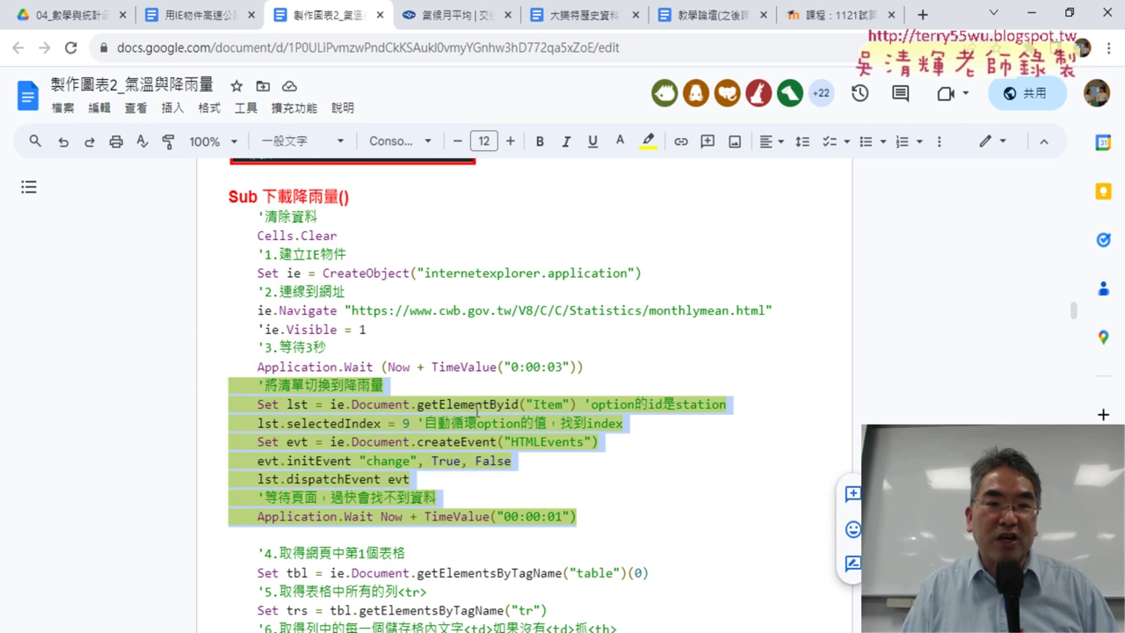
{"action": "left_click", "coordinate": [442, 27]}
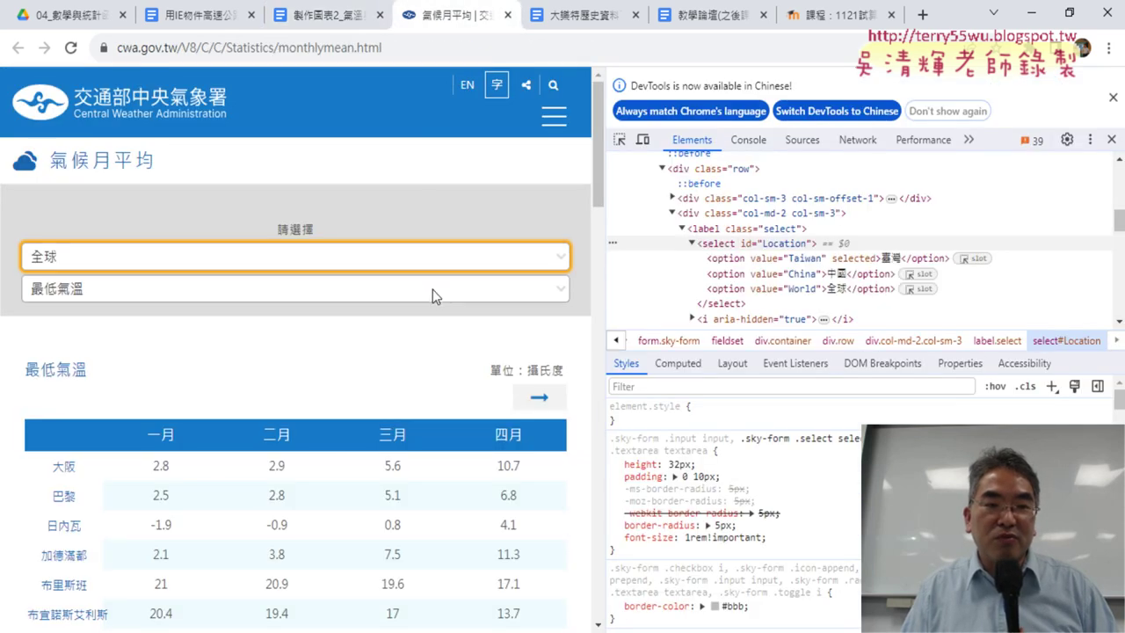
{"action": "left_click", "coordinate": [1109, 141]}
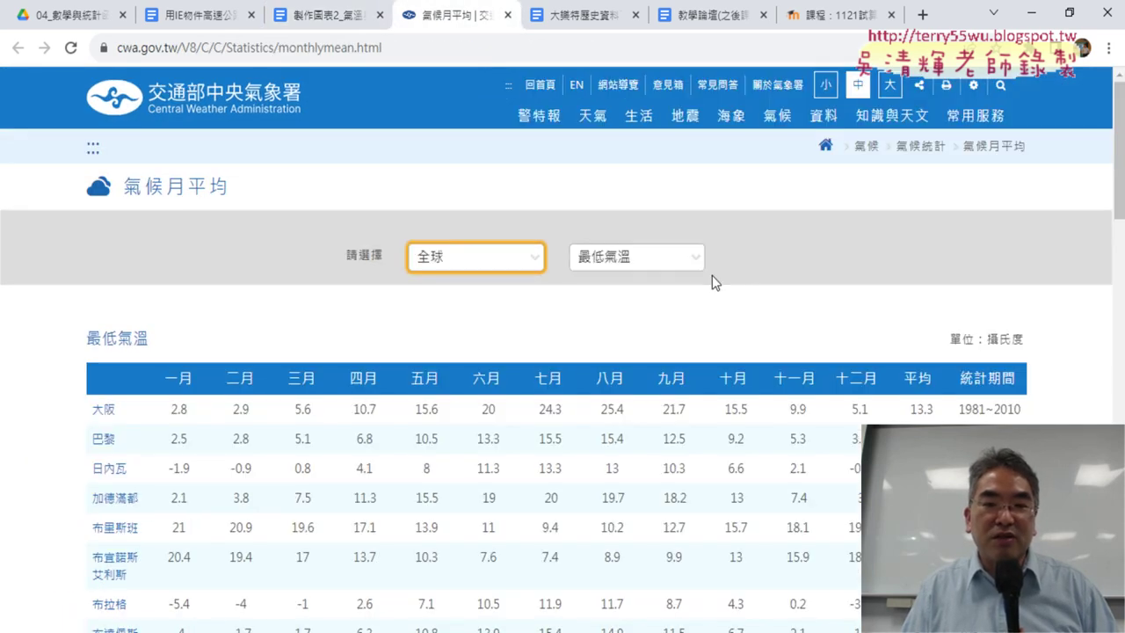
{"action": "left_click", "coordinate": [686, 264]}
{"action": "left_click", "coordinate": [523, 264]}
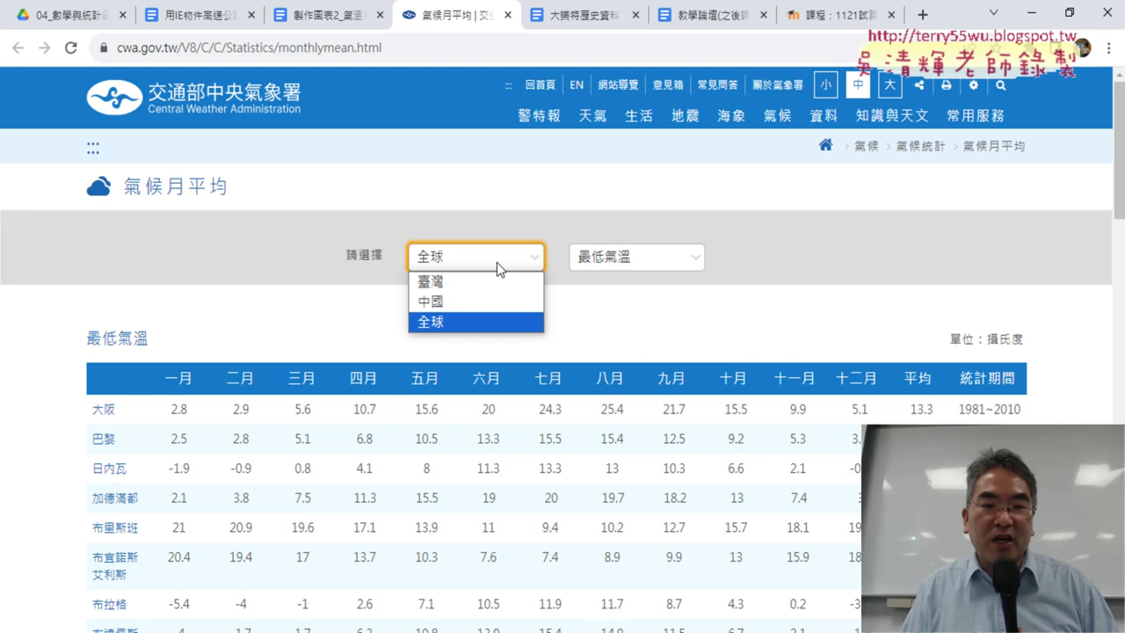
{"action": "left_click", "coordinate": [496, 282]}
{"action": "left_click", "coordinate": [694, 266]}
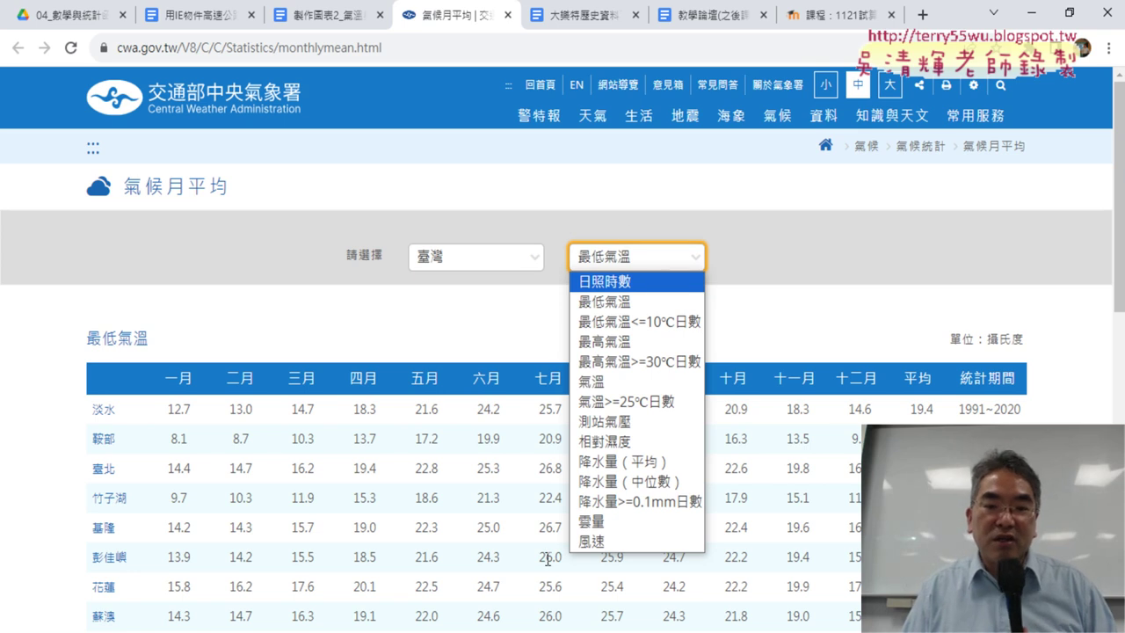
{"action": "left_click", "coordinate": [674, 572]}
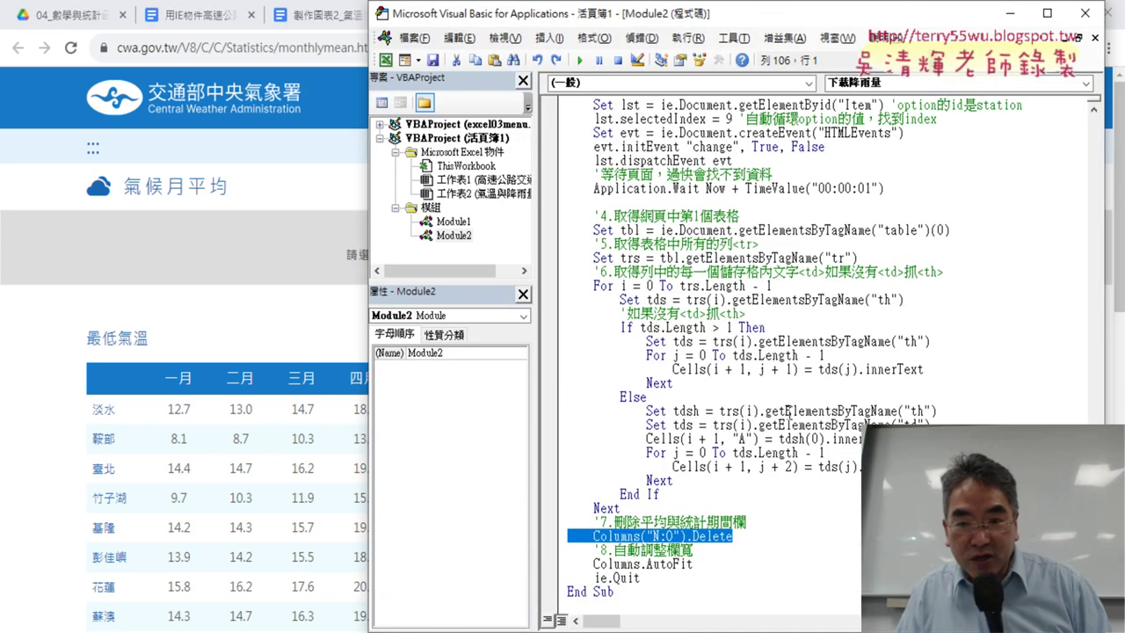
Change lst.selectedIndex from 9 to 0 in the 下載降雨量 macro.
{"action": "scroll", "coordinate": [788, 410], "scroll_direction": "up", "scroll_amount": 2}
{"action": "scroll", "coordinate": [818, 387], "scroll_direction": "up", "scroll_amount": 1}
{"action": "scroll", "coordinate": [844, 365], "scroll_direction": "up", "scroll_amount": 1}
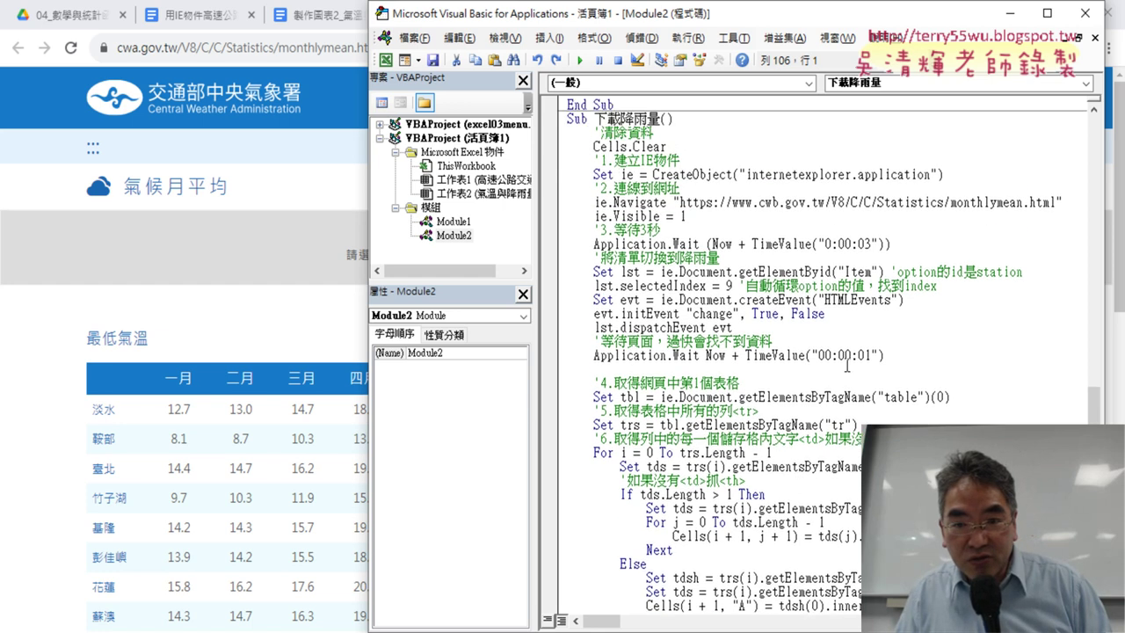
{"action": "left_click", "coordinate": [823, 314]}
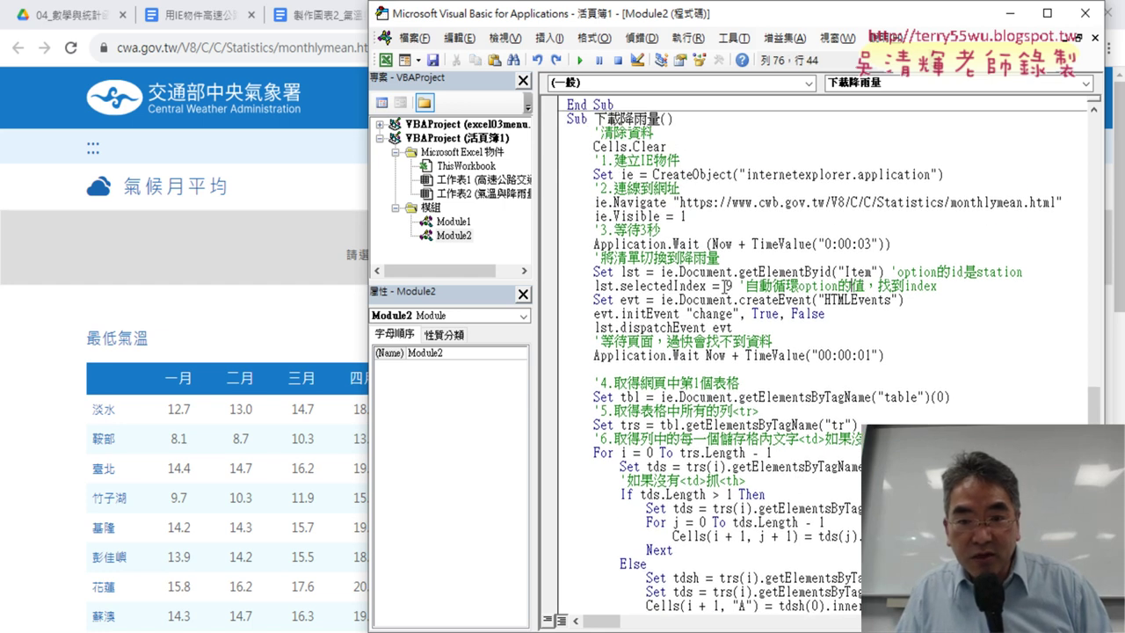
{"action": "left_click_drag", "start_coordinate": [622, 285], "coordinate": [708, 287]}
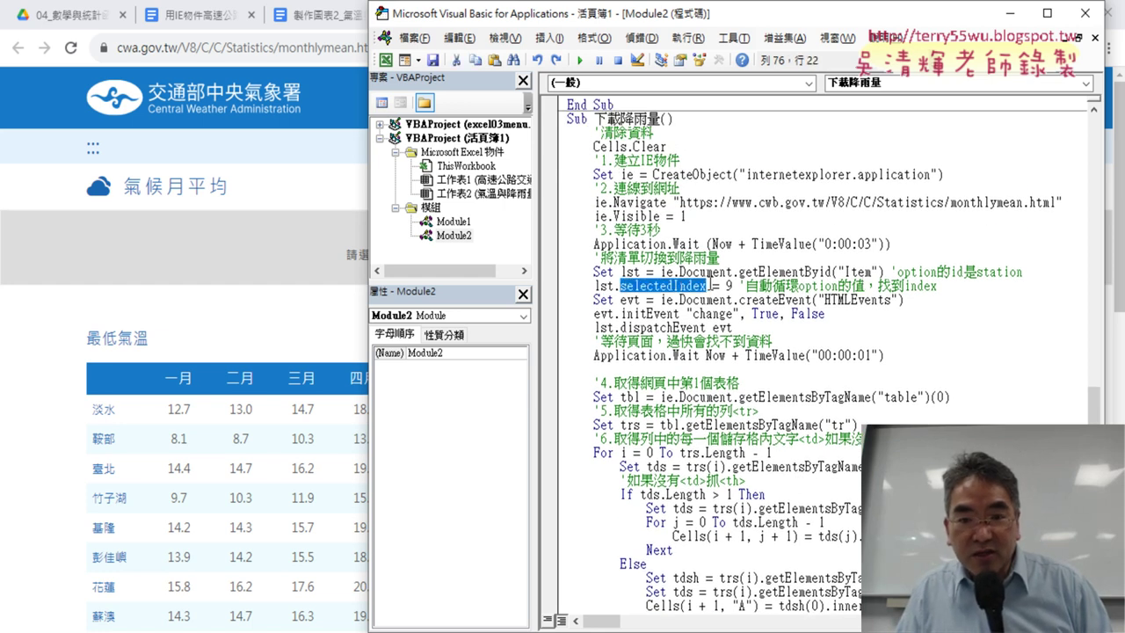
{"action": "double_click", "coordinate": [728, 286]}
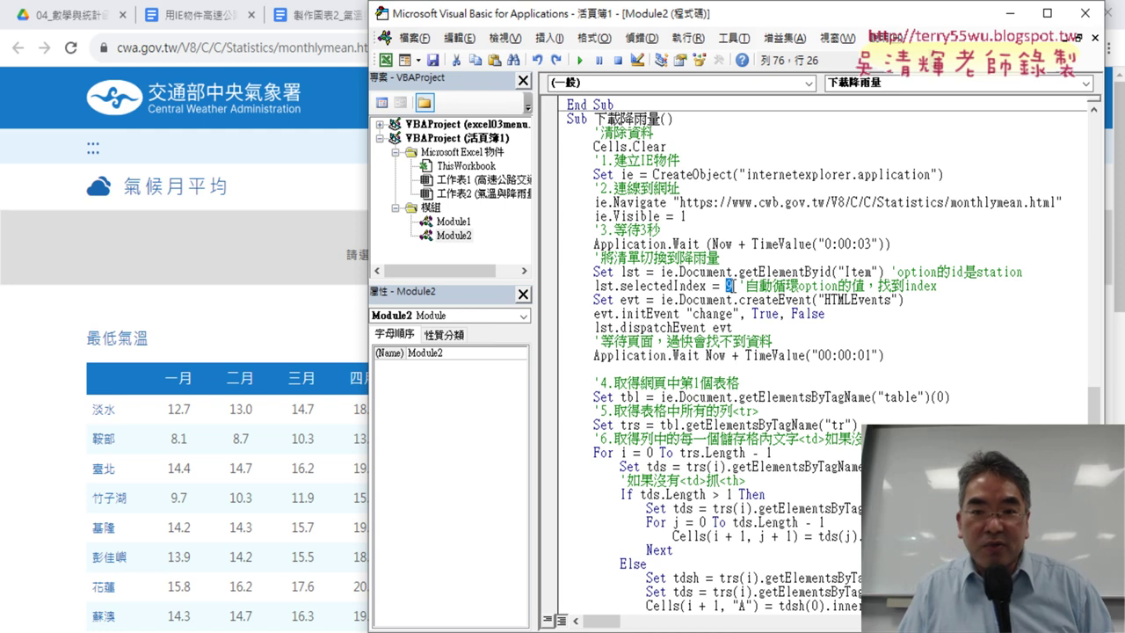
{"action": "type", "text": "0"}
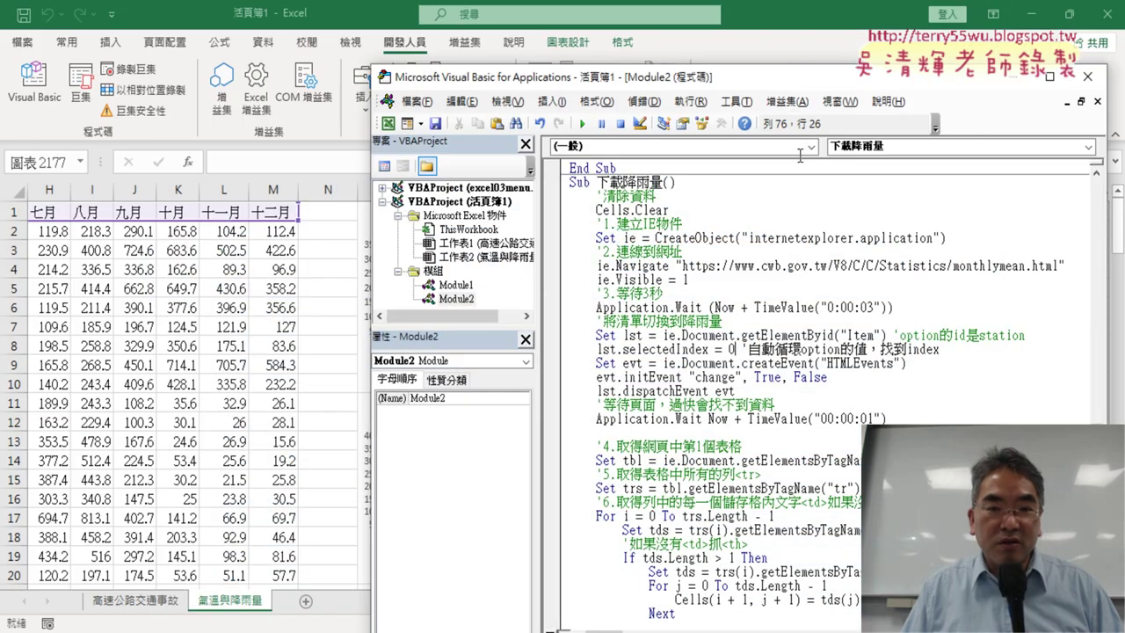
Run the 下載降雨量 macro to download the new values into the sheet.
{"action": "left_click", "coordinate": [688, 307]}
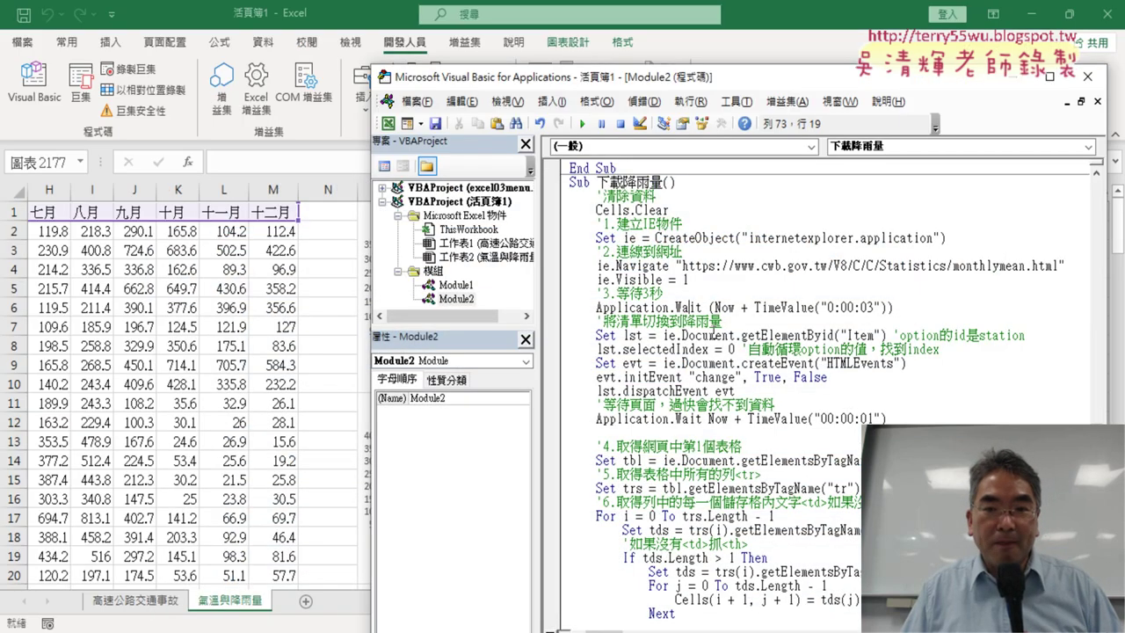
{"action": "left_click", "coordinate": [580, 124]}
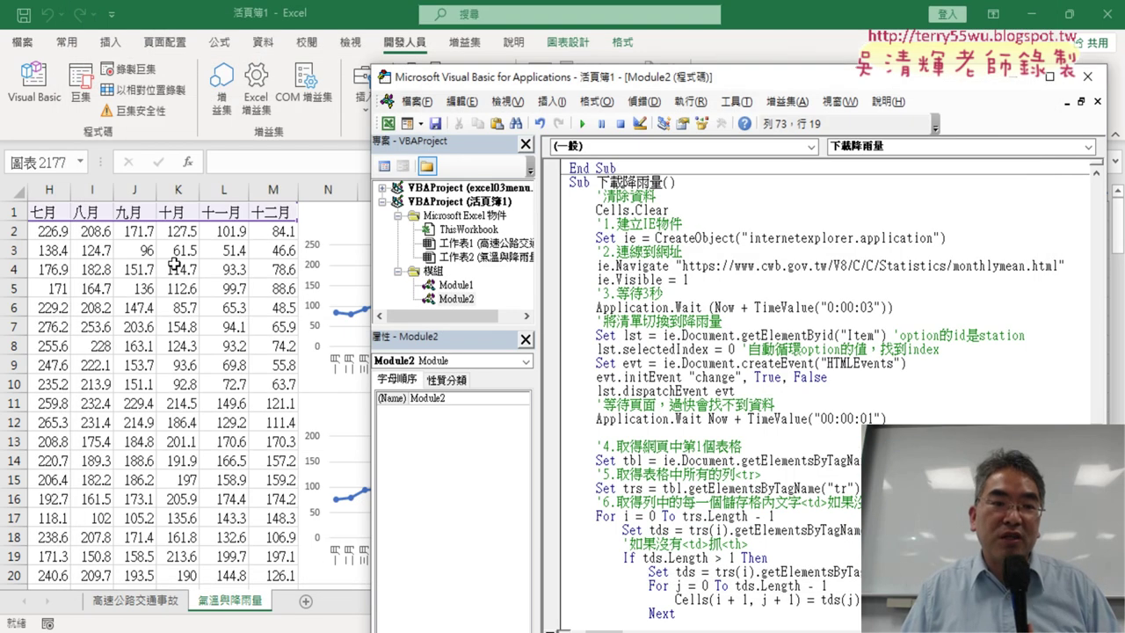
{"action": "left_click", "coordinate": [102, 292]}
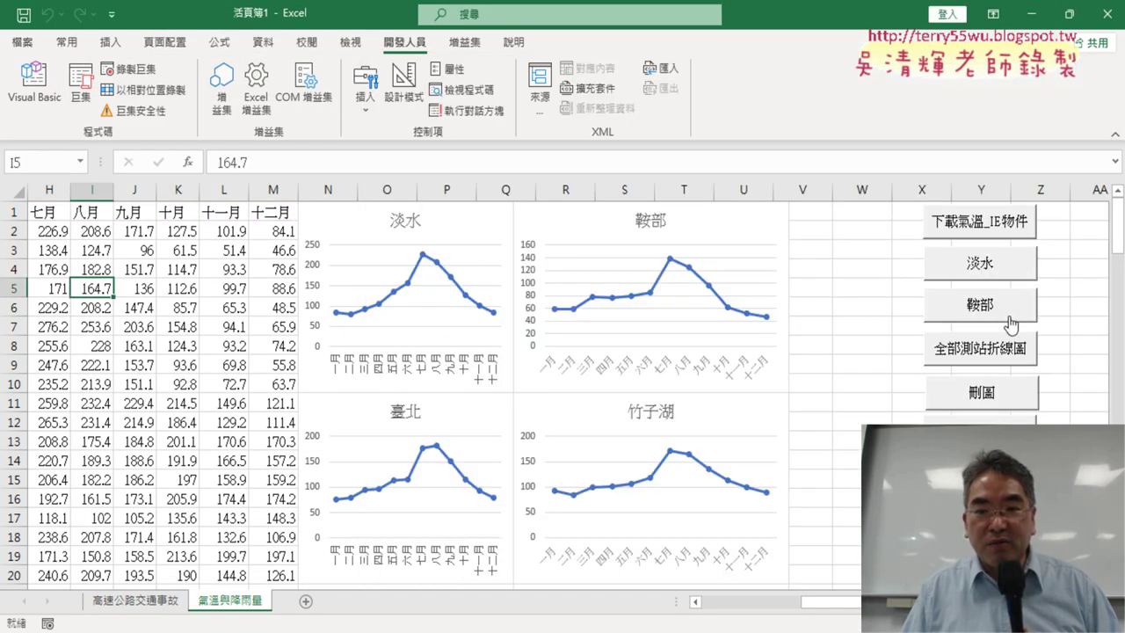
Delete the old station charts with 刪圖 and redraw them using 全部測站折線圖.
{"action": "left_click", "coordinate": [982, 391]}
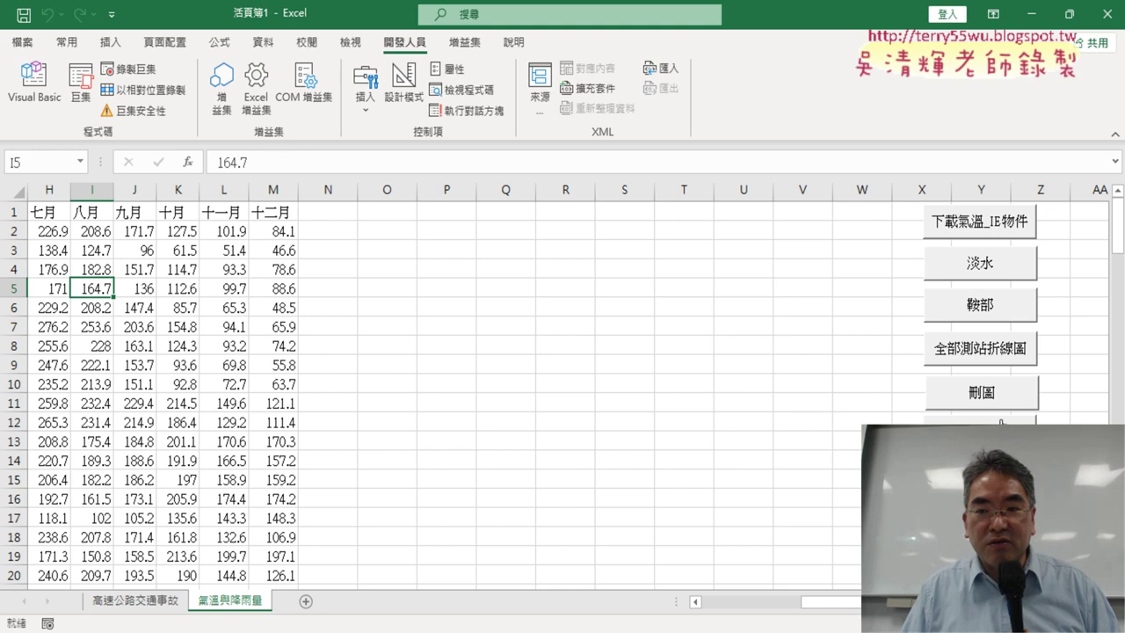
{"action": "left_click", "coordinate": [1001, 349]}
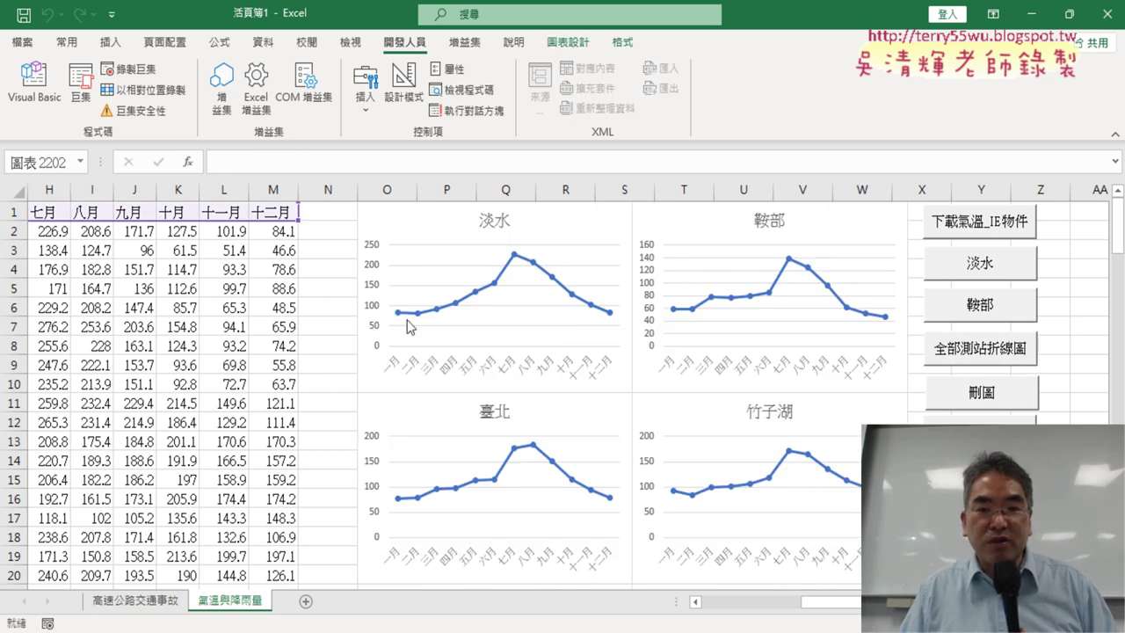
{"action": "scroll", "coordinate": [713, 269], "scroll_direction": "down", "scroll_amount": 1}
{"action": "scroll", "coordinate": [713, 334], "scroll_direction": "down", "scroll_amount": 8}
{"action": "scroll", "coordinate": [713, 334], "scroll_direction": "down", "scroll_amount": 3}
{"action": "scroll", "coordinate": [717, 334], "scroll_direction": "down", "scroll_amount": 4}
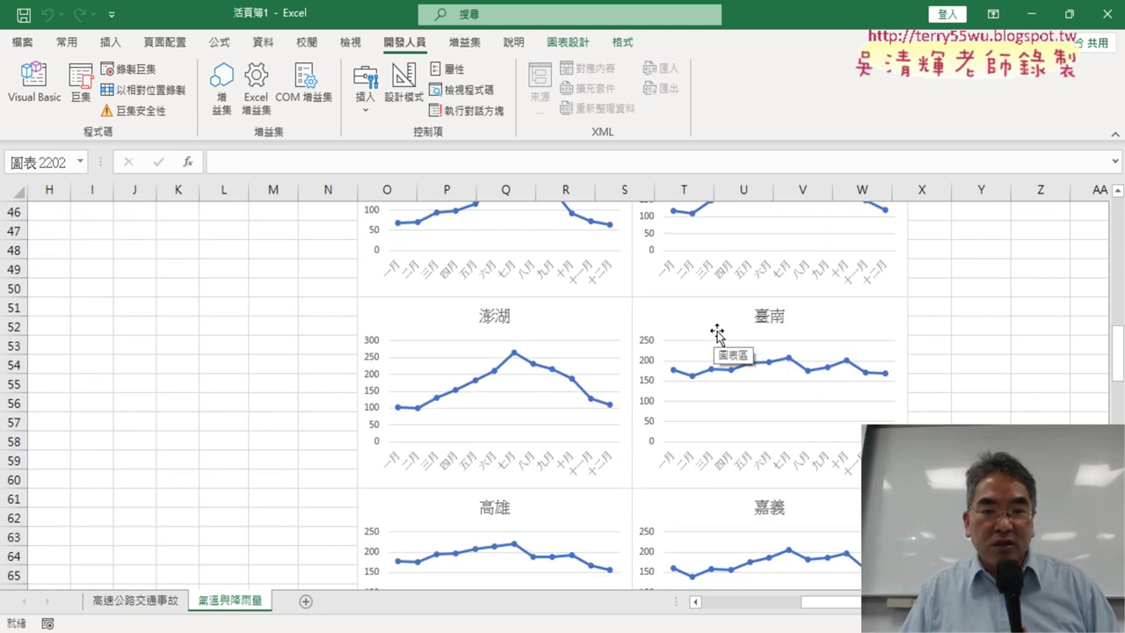
{"action": "scroll", "coordinate": [718, 334], "scroll_direction": "down", "scroll_amount": 3}
{"action": "scroll", "coordinate": [716, 330], "scroll_direction": "up", "scroll_amount": 9}
{"action": "scroll", "coordinate": [713, 330], "scroll_direction": "up", "scroll_amount": 9}
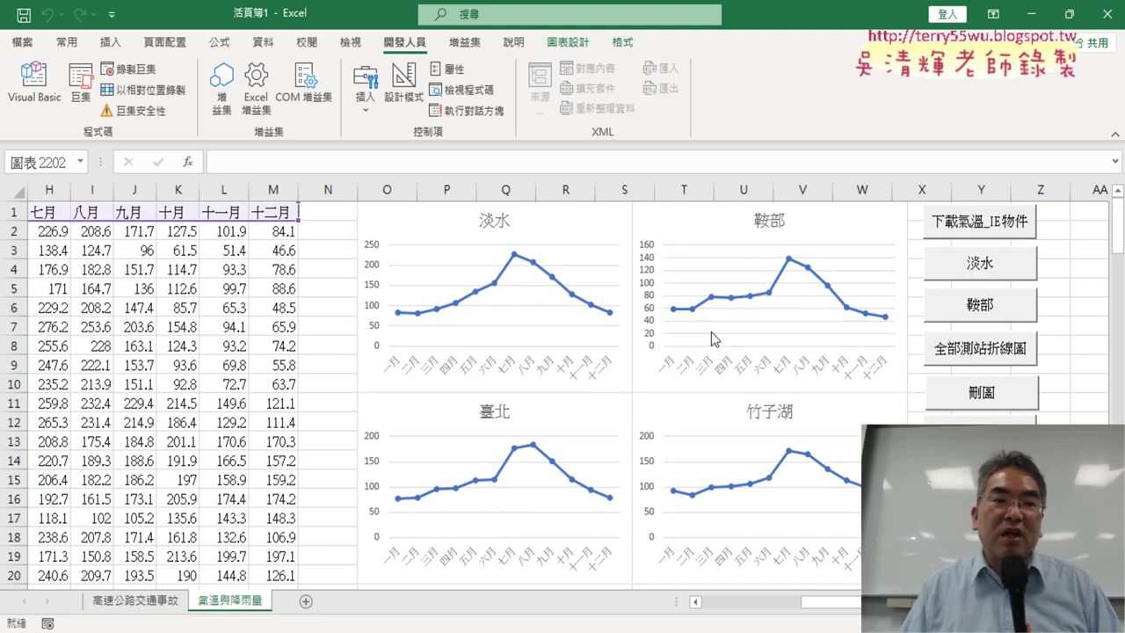
{"action": "left_click", "coordinate": [34, 84]}
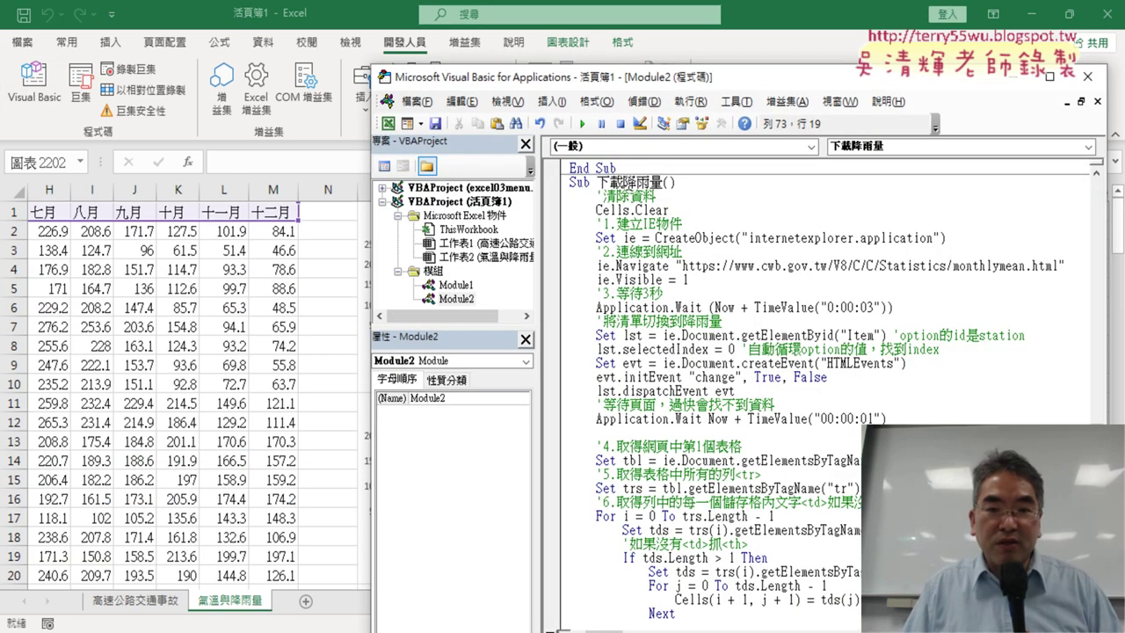
Set lst.selectedIndex back from 0 to 9, then highlight the "Item" element id in the code.
{"action": "left_click_drag", "start_coordinate": [623, 182], "coordinate": [663, 182]}
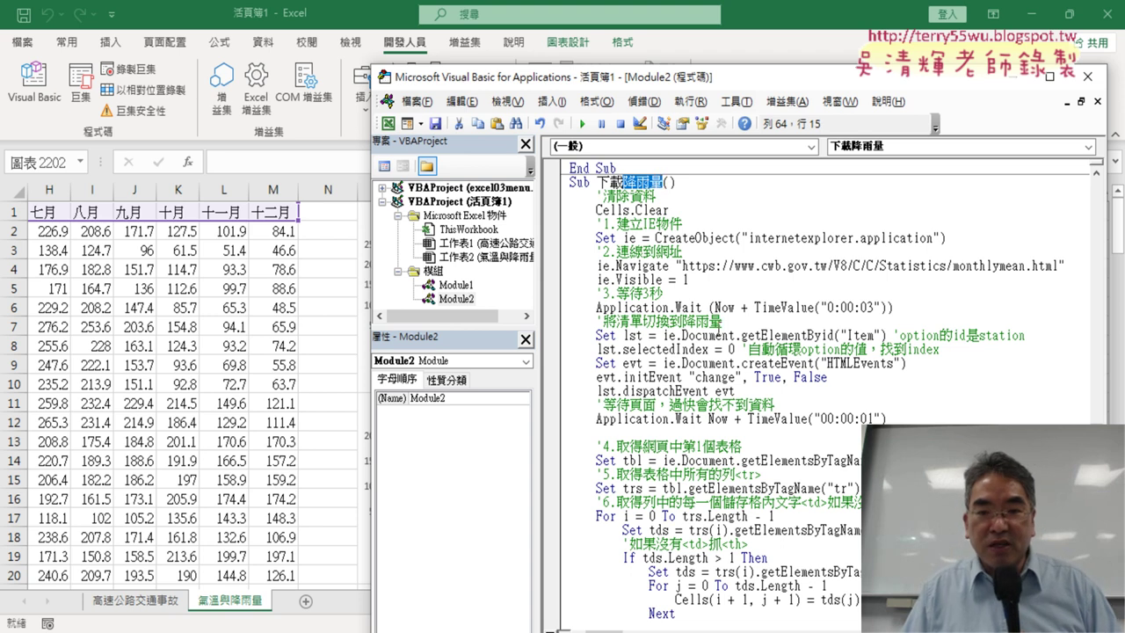
{"action": "mouse_move", "coordinate": [914, 419]}
{"action": "left_mouse_down"}
{"action": "mouse_move", "coordinate": [748, 402]}
{"action": "mouse_move", "coordinate": [556, 326]}
{"action": "left_mouse_up"}
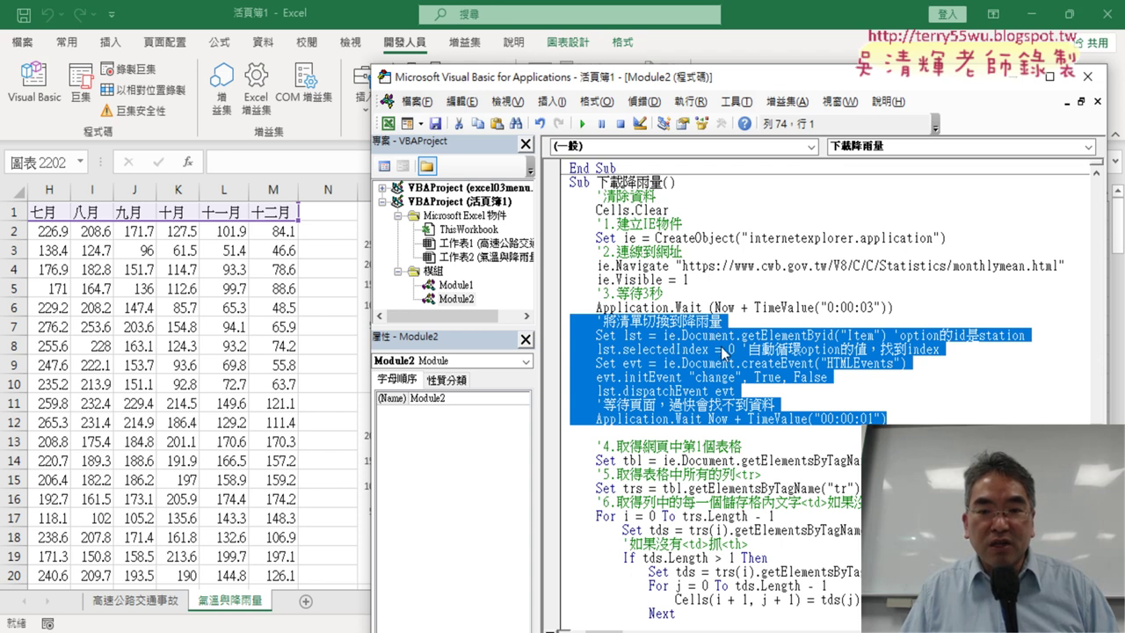
{"action": "left_click", "coordinate": [720, 350]}
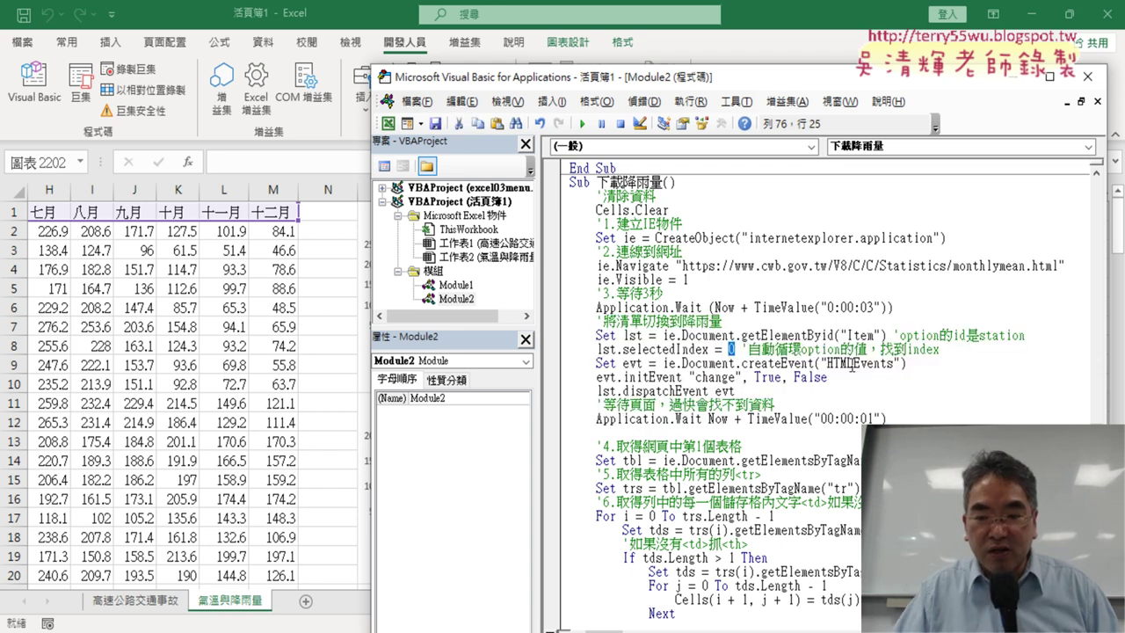
{"action": "type", "text": "9"}
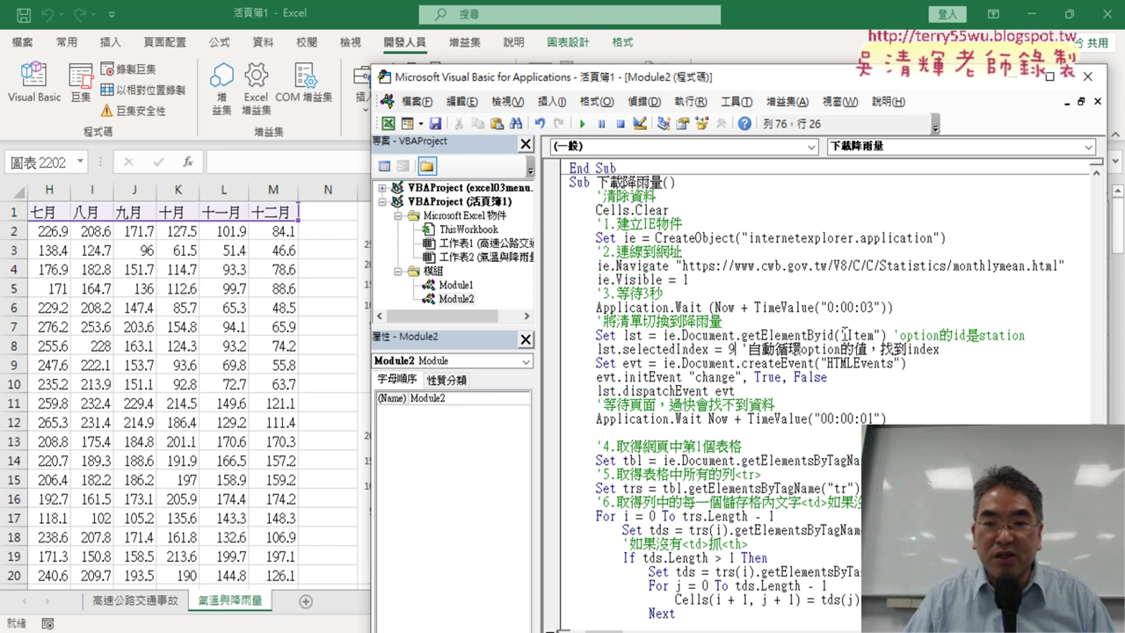
{"action": "left_click_drag", "start_coordinate": [843, 335], "coordinate": [868, 335]}
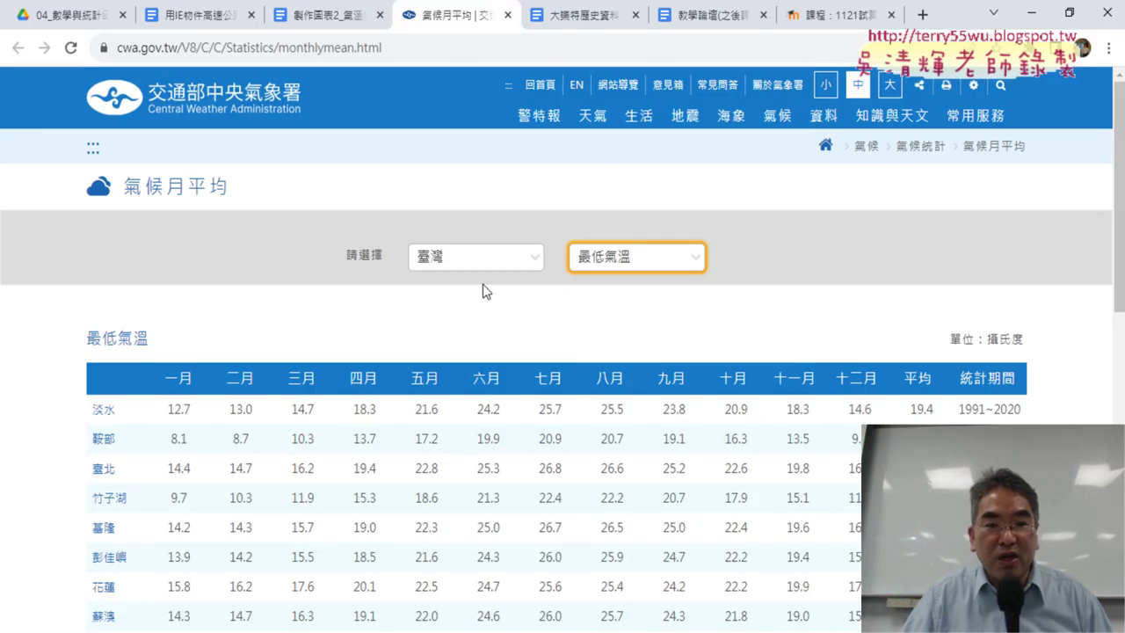
Inspect the region dropdown in DevTools and copy its id, Location.
{"action": "right_click", "coordinate": [606, 248]}
{"action": "right_click", "coordinate": [511, 250]}
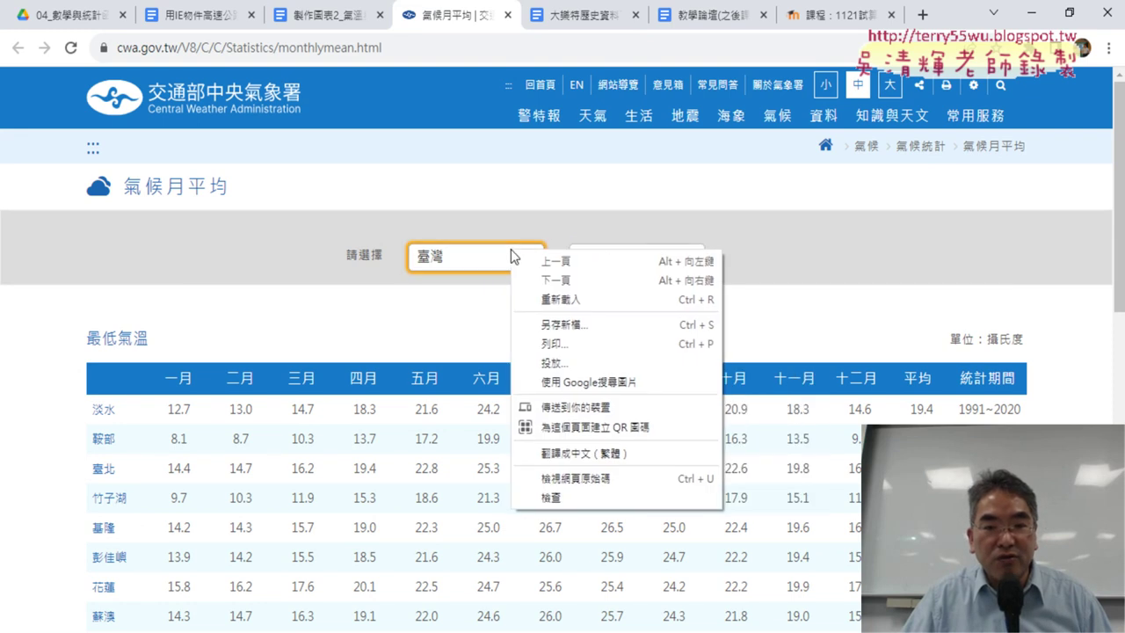
{"action": "left_click", "coordinate": [569, 498]}
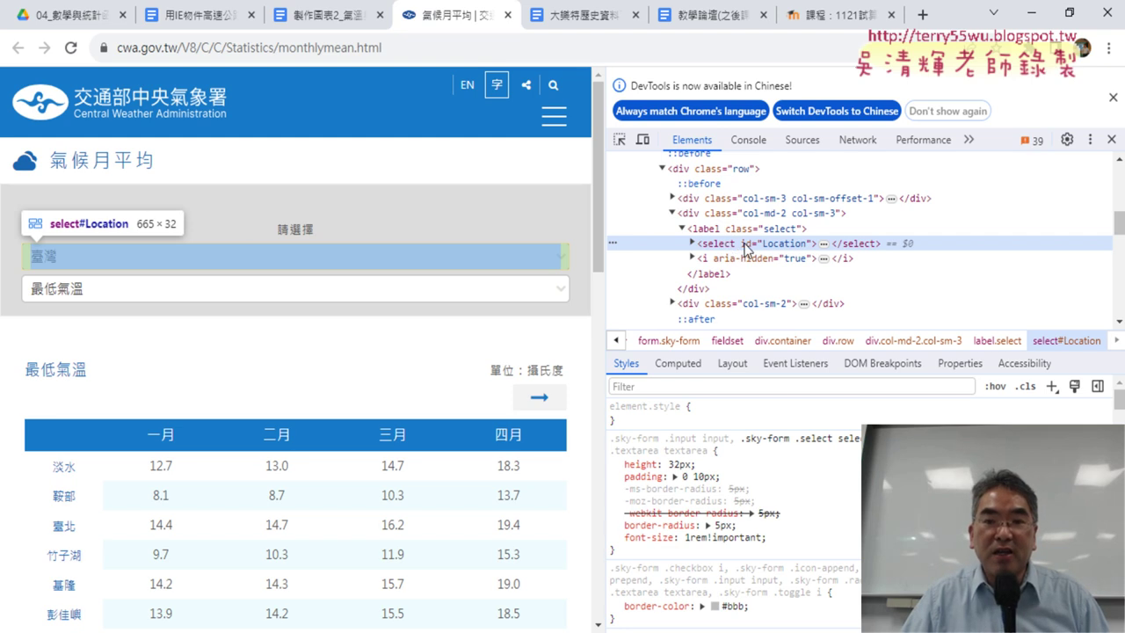
{"action": "double_click", "coordinate": [787, 244]}
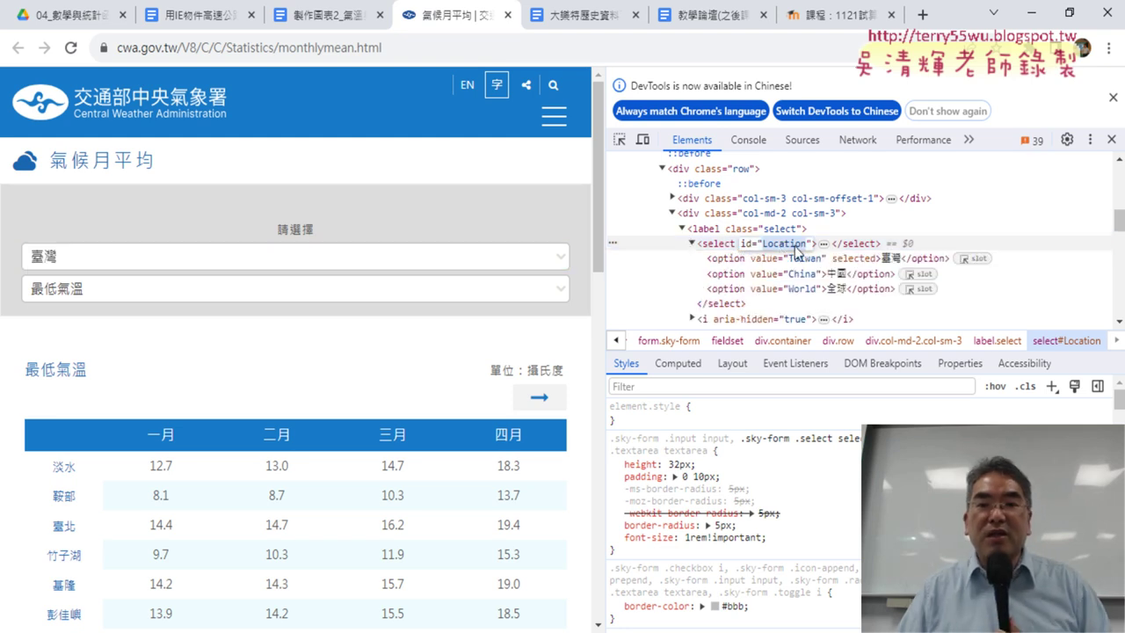
{"action": "right_click", "coordinate": [796, 250]}
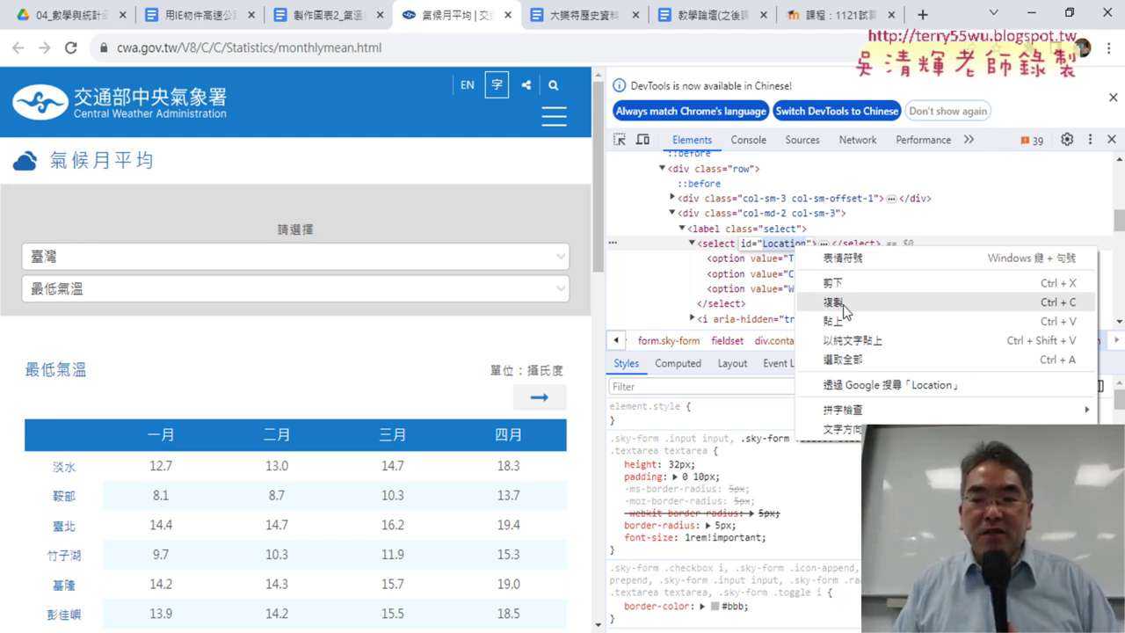
{"action": "left_click", "coordinate": [842, 305]}
{"action": "left_click", "coordinate": [188, 269]}
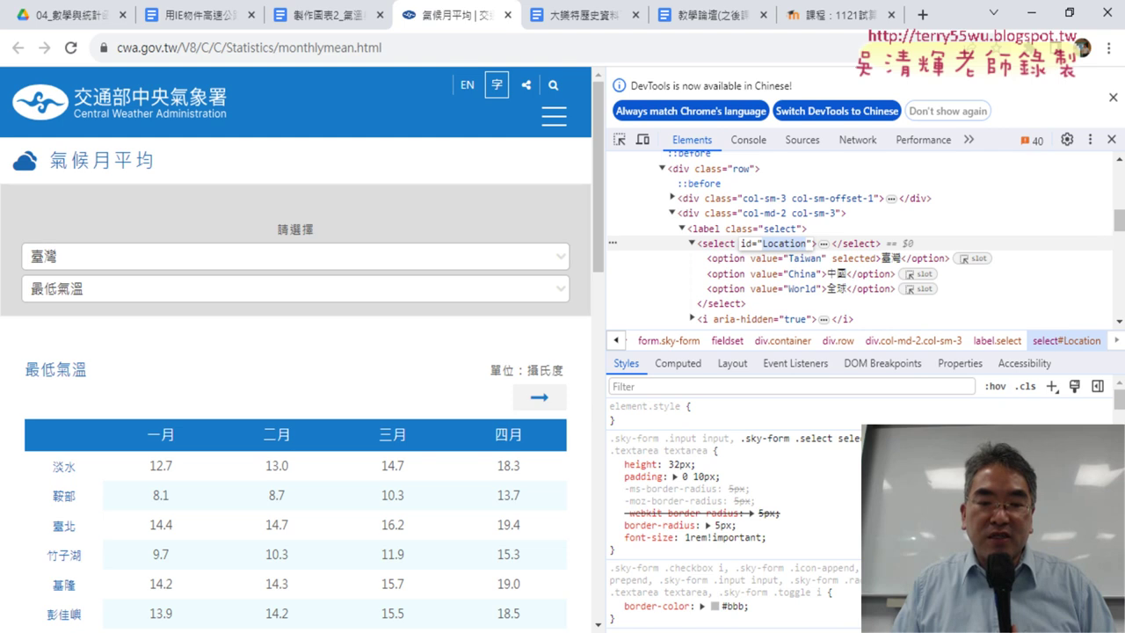
{"action": "left_click", "coordinate": [672, 554]}
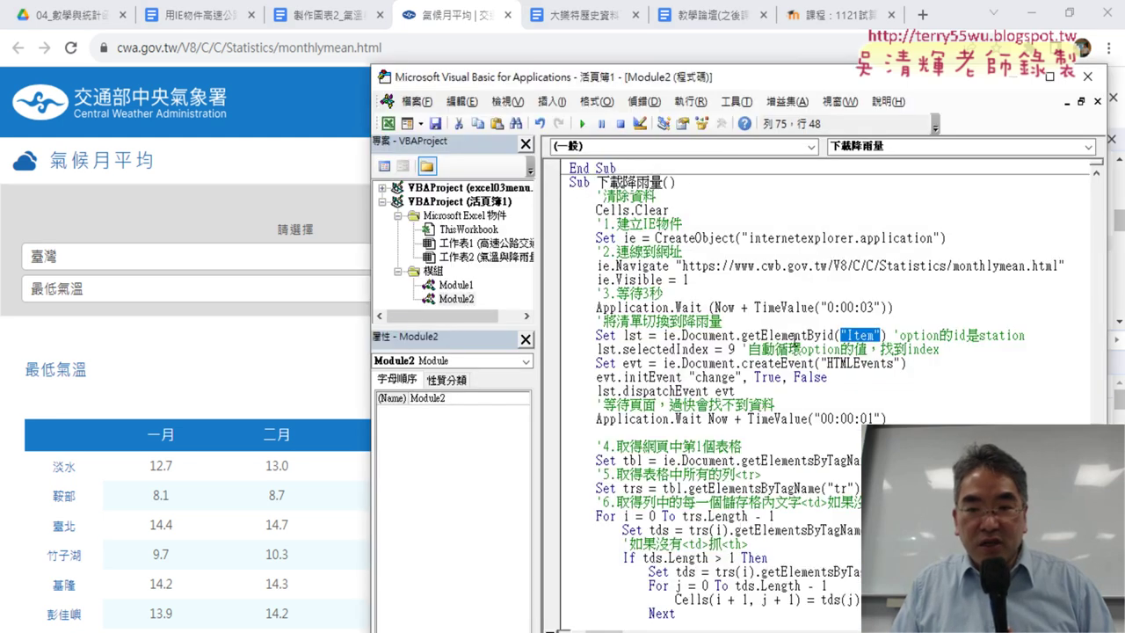
Paste Location over "Item" in the macro's getElementById call.
{"action": "left_click", "coordinate": [854, 336]}
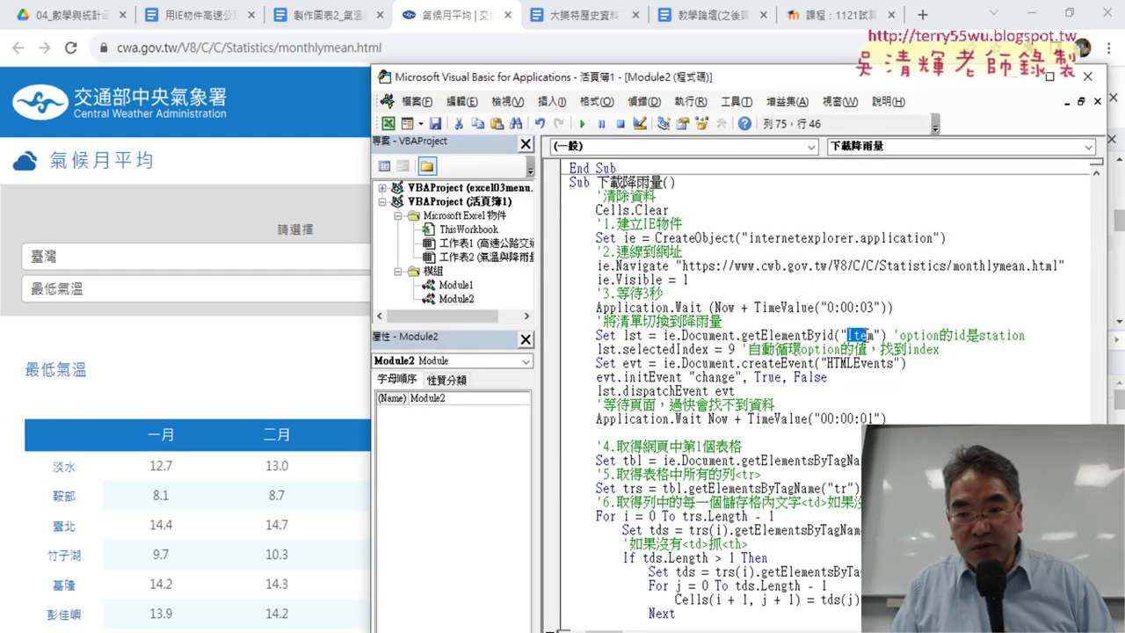
{"action": "right_click", "coordinate": [866, 336]}
{"action": "left_click", "coordinate": [914, 393]}
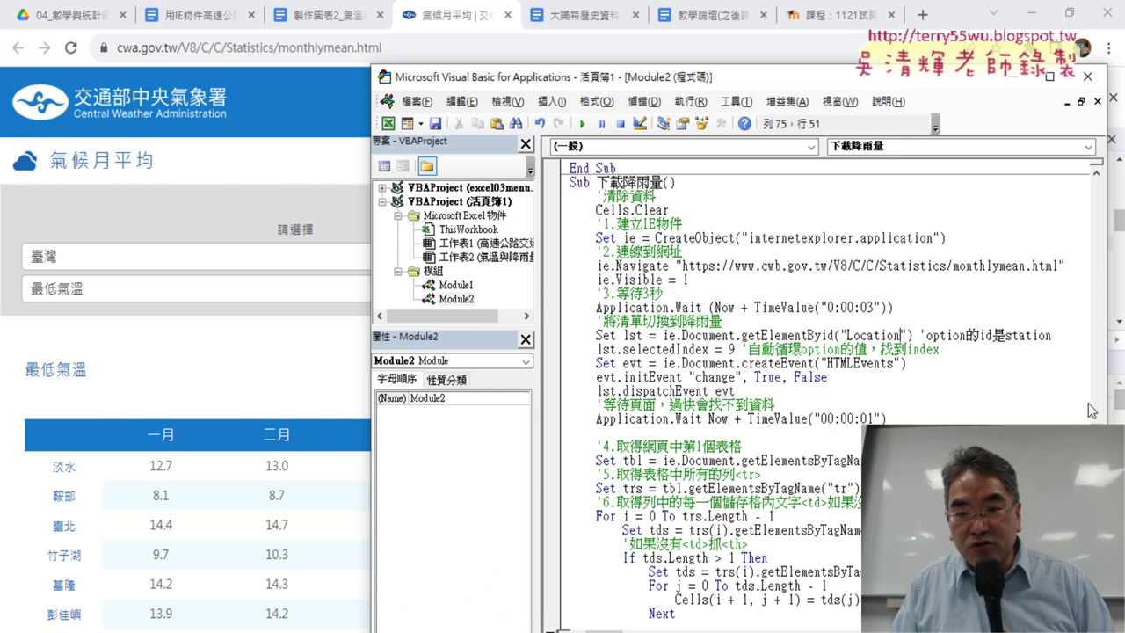
{"action": "double_click", "coordinate": [731, 349]}
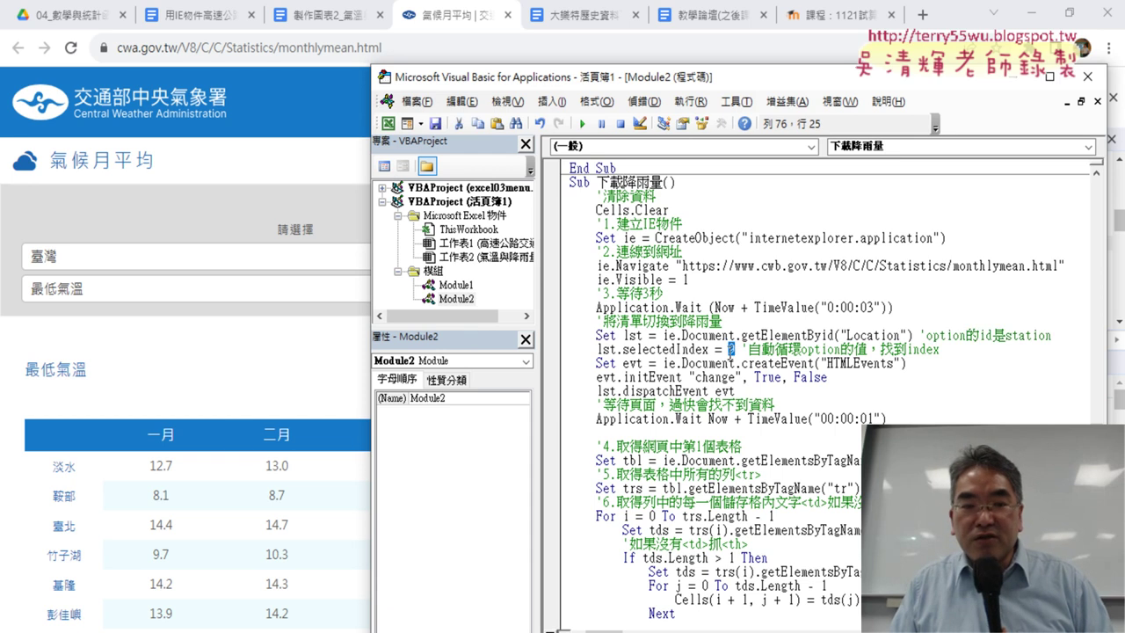
{"action": "left_click", "coordinate": [93, 253]}
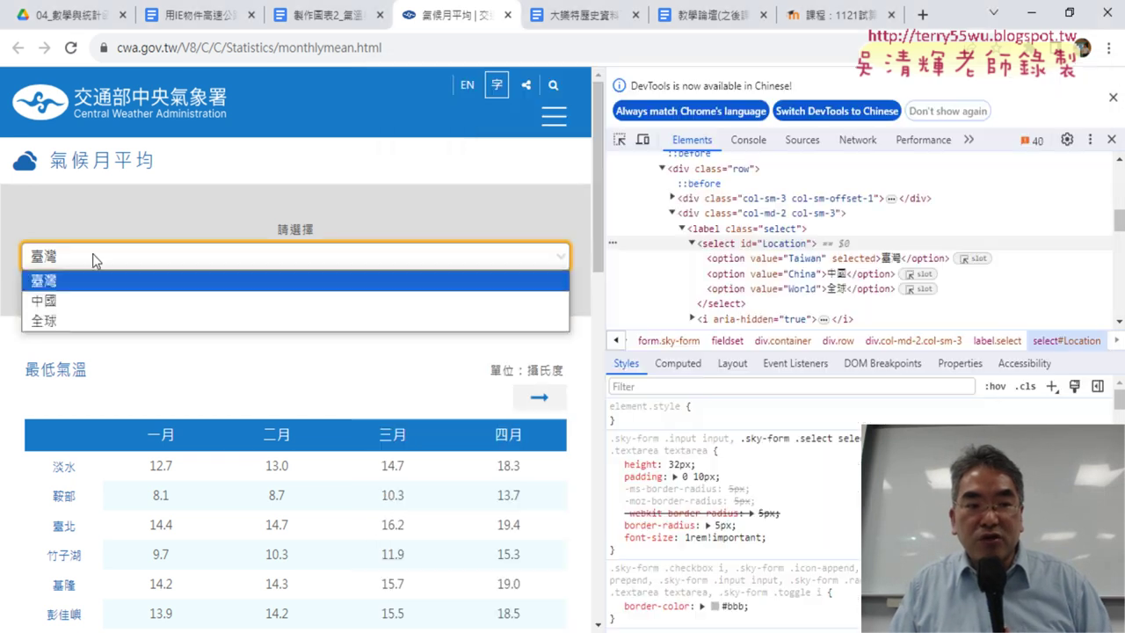
Move Excel out of the way and close Chrome's developer tools panel.
{"action": "left_click", "coordinate": [83, 323]}
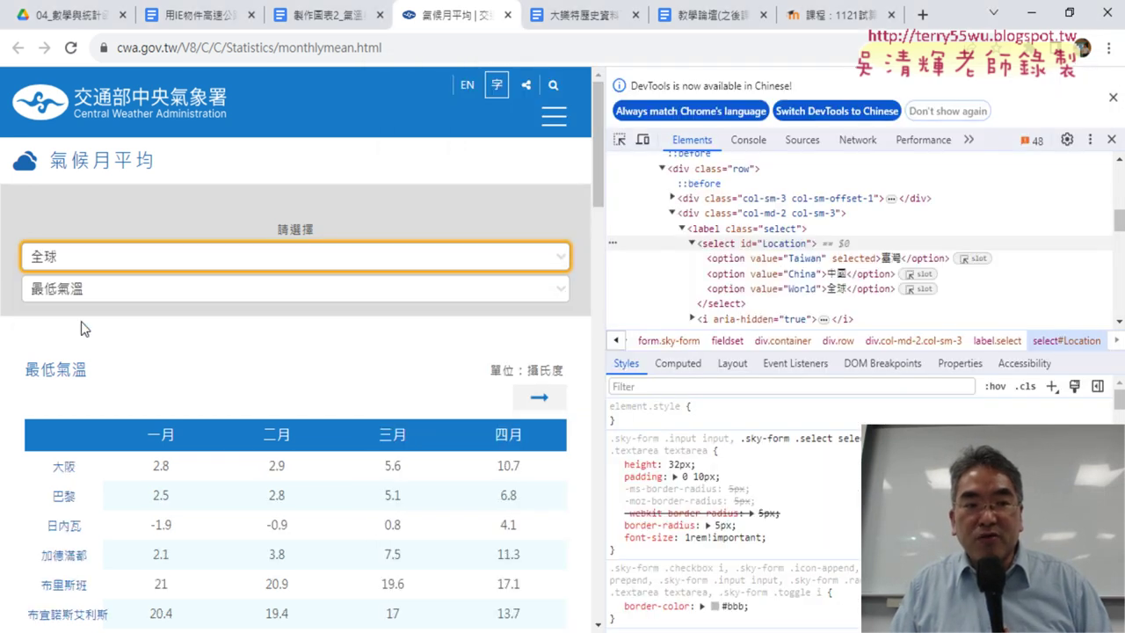
{"action": "left_click", "coordinate": [525, 586]}
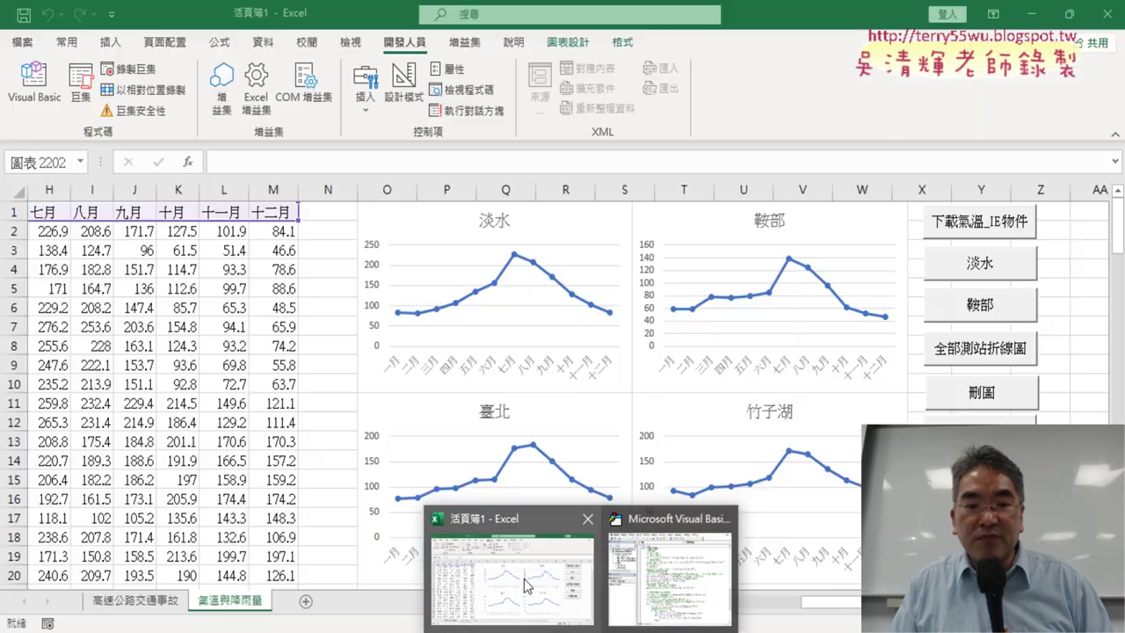
{"action": "left_click", "coordinate": [1032, 14]}
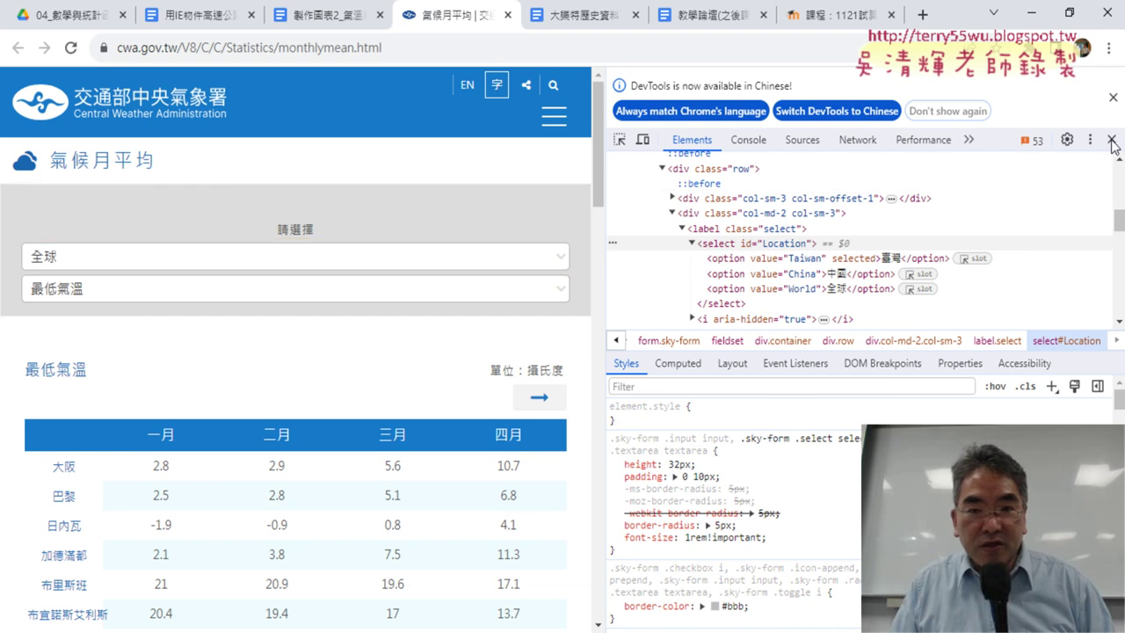
{"action": "left_click", "coordinate": [1111, 139]}
Switch the weather page's region to 全球 (via 中國) to list world cities.
{"action": "left_click", "coordinate": [489, 256]}
{"action": "left_click", "coordinate": [488, 302]}
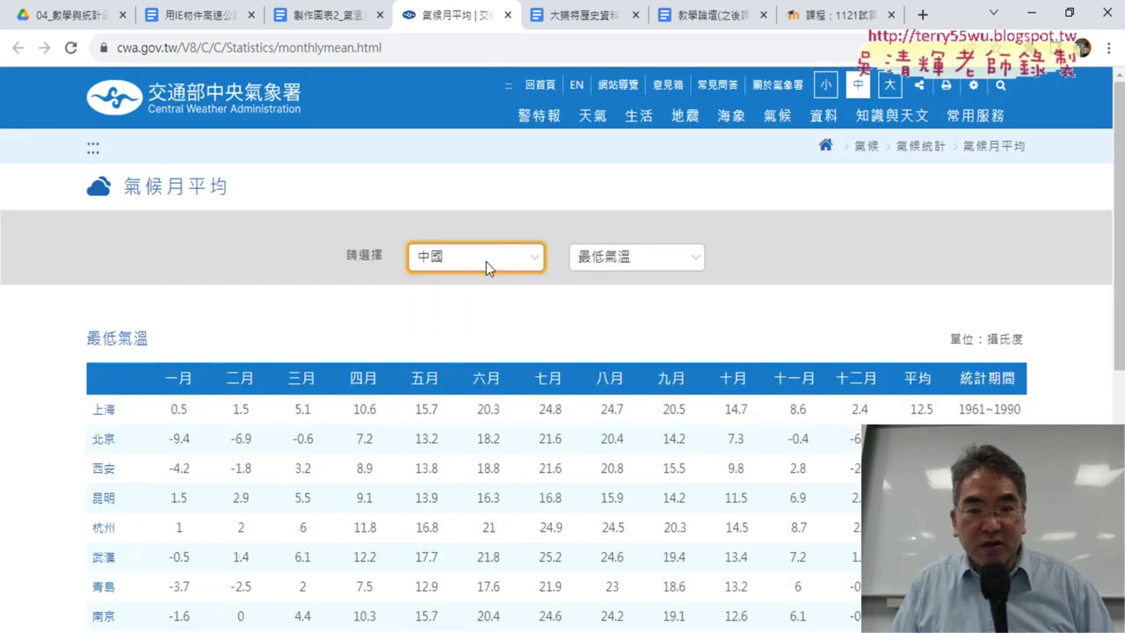
{"action": "left_click", "coordinate": [486, 261]}
{"action": "left_click", "coordinate": [485, 321]}
{"action": "left_click", "coordinate": [652, 257]}
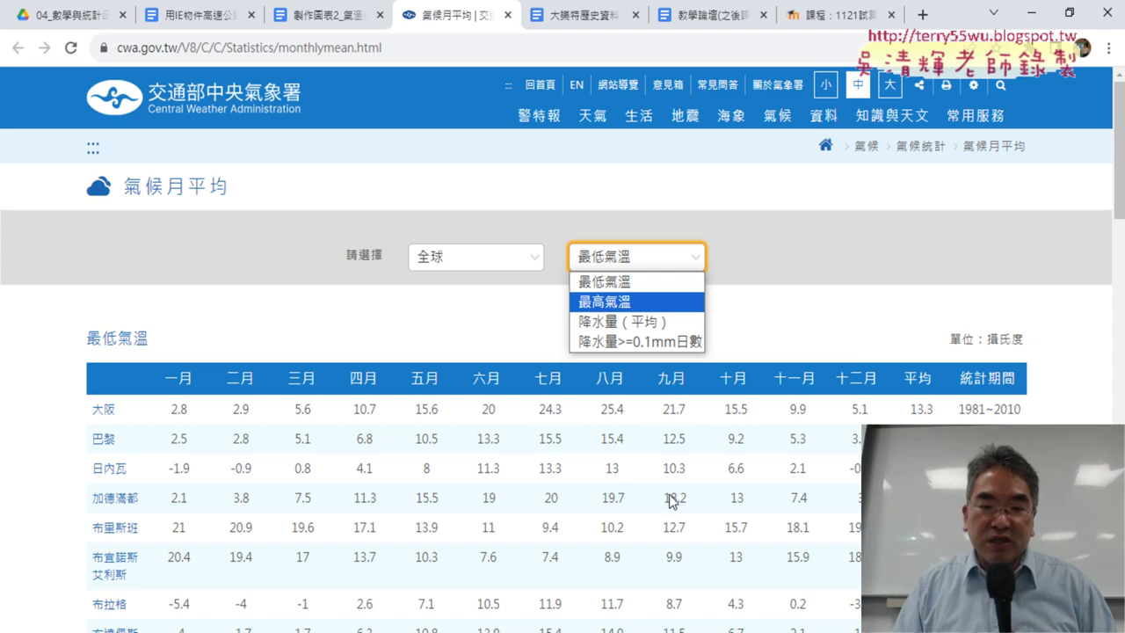
Back in Excel, view the 高速公路交通事故 sheet, glancing at 氣溫與降雨量 in between.
{"action": "mouse_move", "coordinate": [573, 613]}
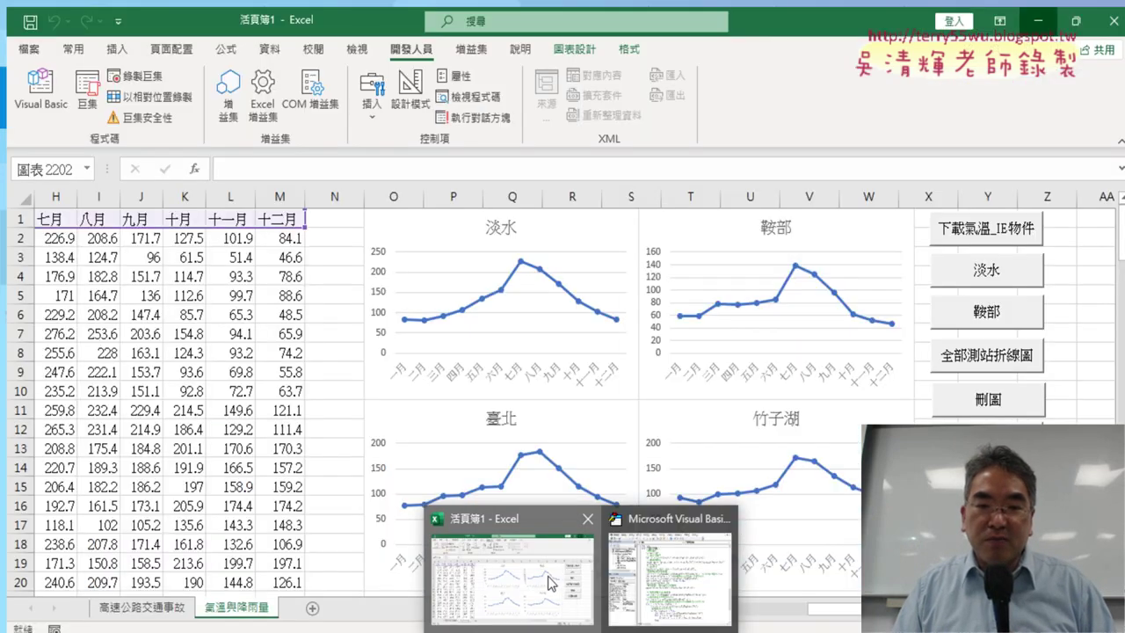
{"action": "left_click", "coordinate": [552, 582]}
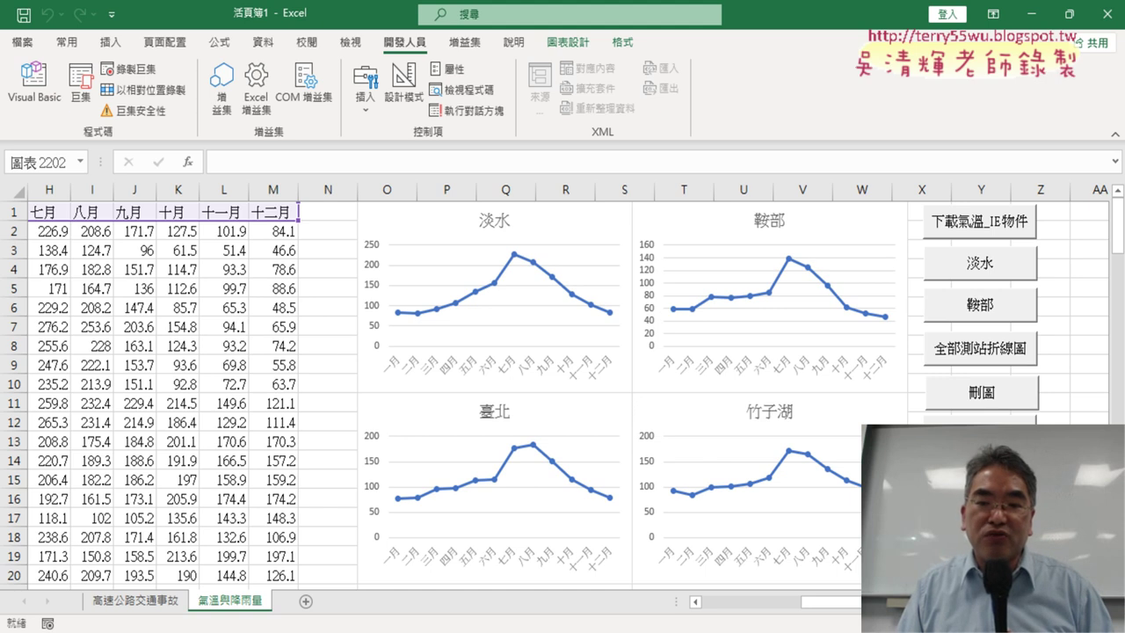
{"action": "left_click", "coordinate": [156, 605]}
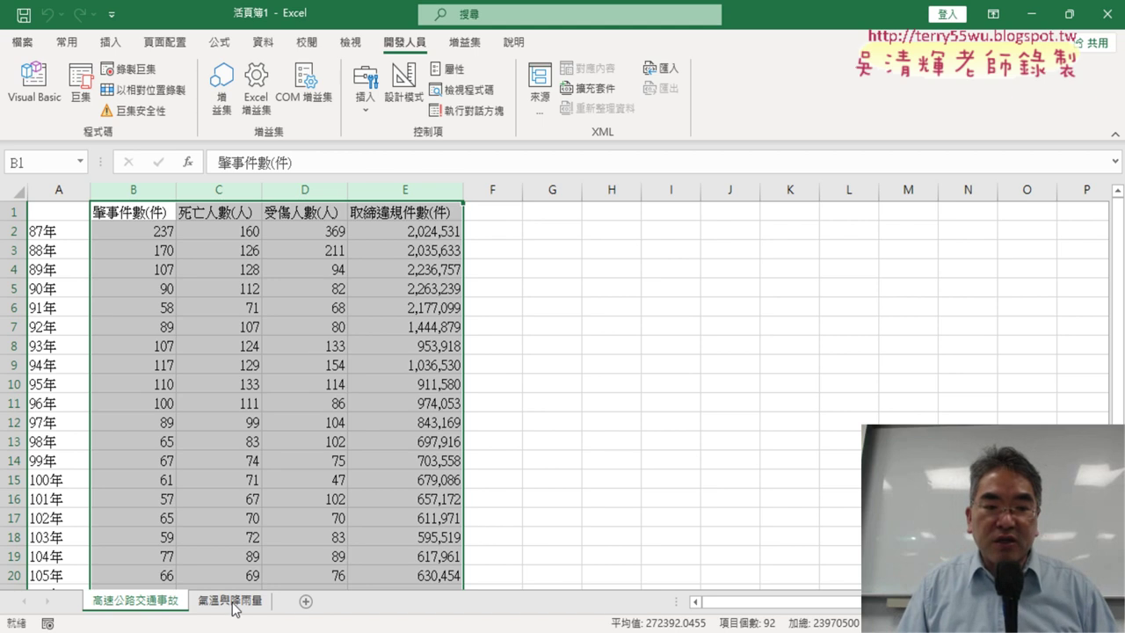
{"action": "left_click", "coordinate": [234, 607]}
{"action": "left_click", "coordinate": [134, 602]}
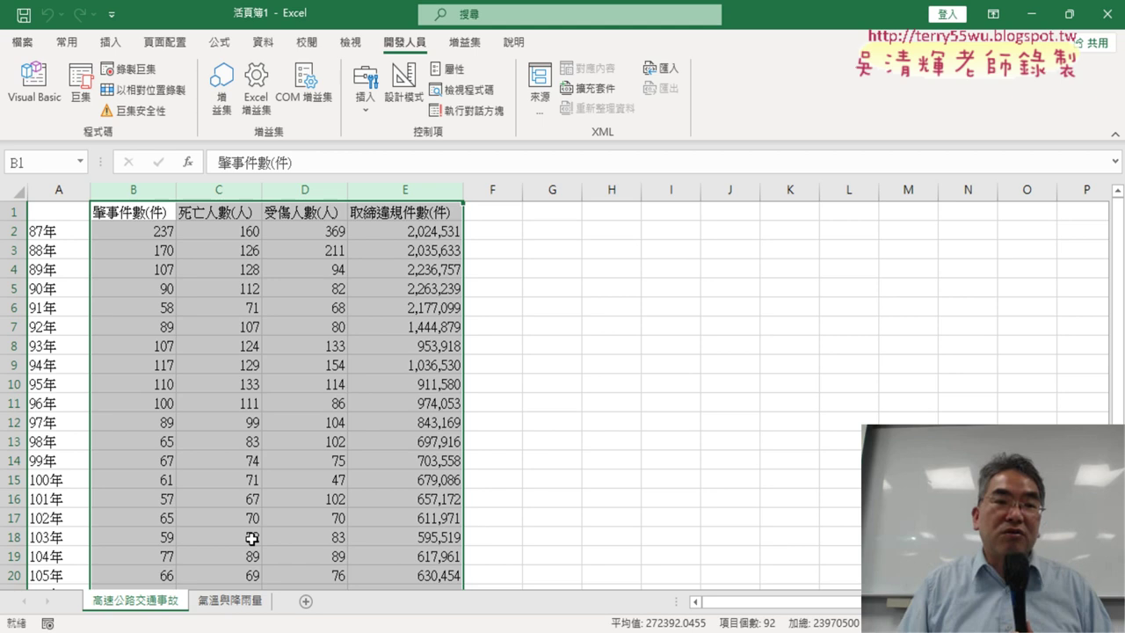
Start a Save As for the workbook and browse for a destination folder.
{"action": "left_click", "coordinate": [22, 41]}
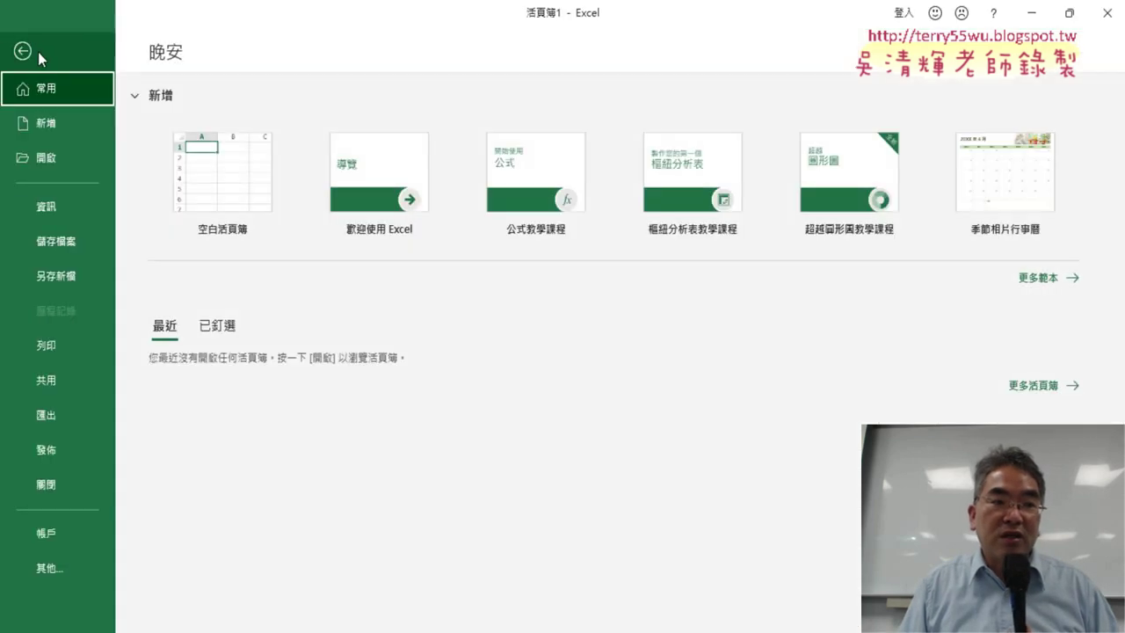
{"action": "left_click", "coordinate": [50, 297]}
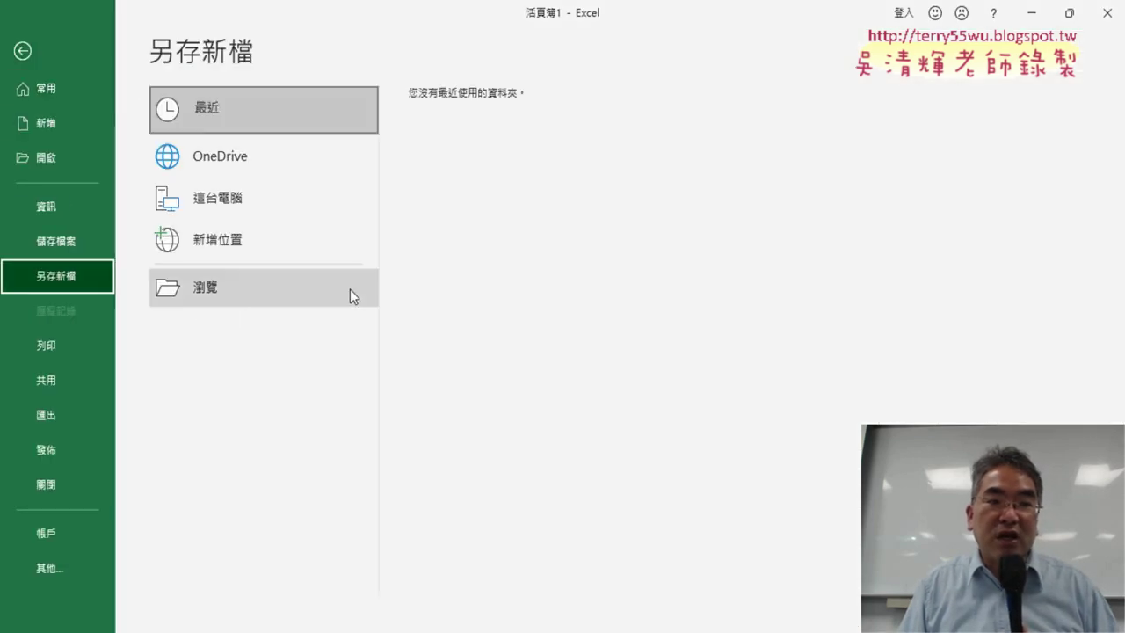
{"action": "left_click", "coordinate": [276, 296]}
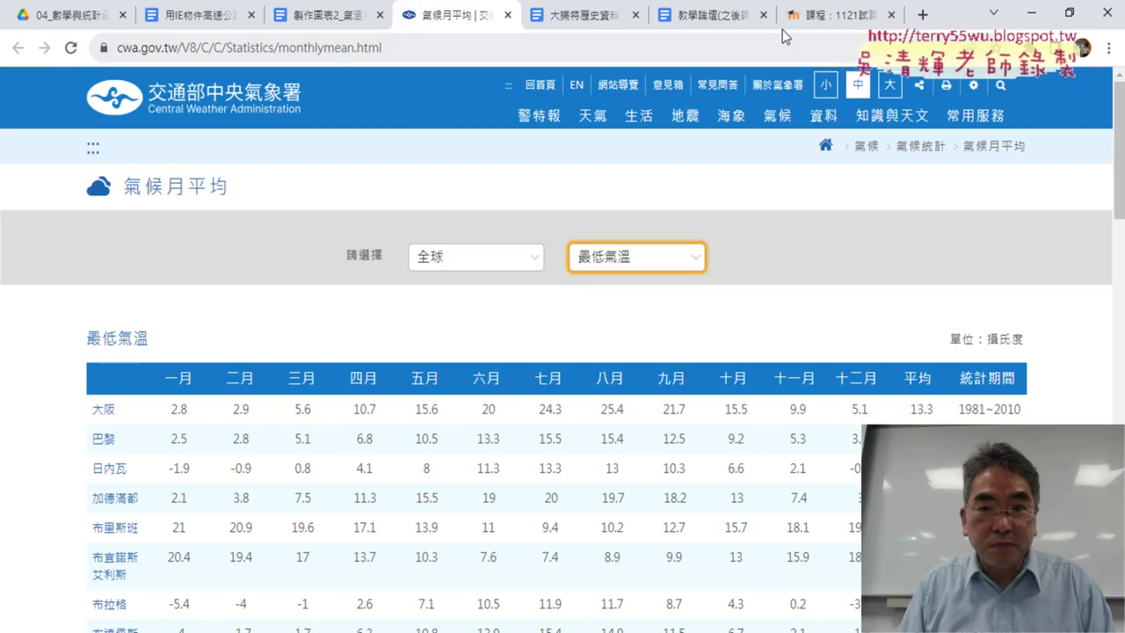
On the Moodle course page, locate topic 13 and select the IE物件爬蟲練習 title to copy.
{"action": "left_click", "coordinate": [783, 29]}
{"action": "scroll", "coordinate": [560, 392], "scroll_direction": "down", "scroll_amount": 10}
{"action": "scroll", "coordinate": [589, 392], "scroll_direction": "down", "scroll_amount": 5}
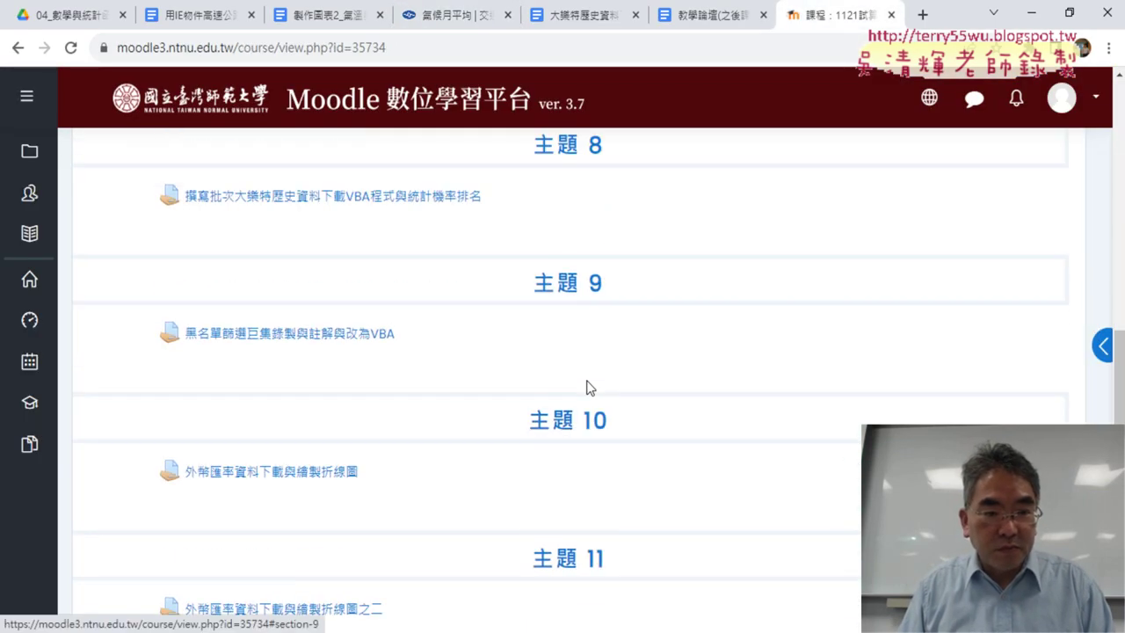
{"action": "scroll", "coordinate": [589, 387], "scroll_direction": "down", "scroll_amount": 8}
{"action": "scroll", "coordinate": [527, 361], "scroll_direction": "up", "scroll_amount": 2}
{"action": "scroll", "coordinate": [470, 351], "scroll_direction": "up", "scroll_amount": 1}
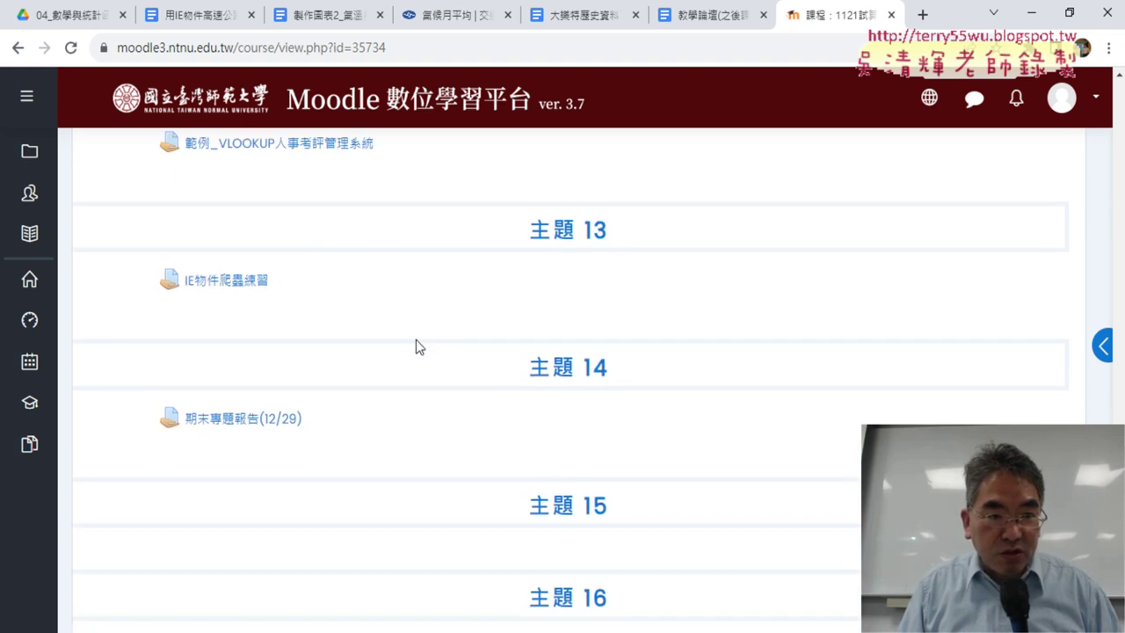
{"action": "left_click_drag", "start_coordinate": [281, 280], "coordinate": [194, 280]}
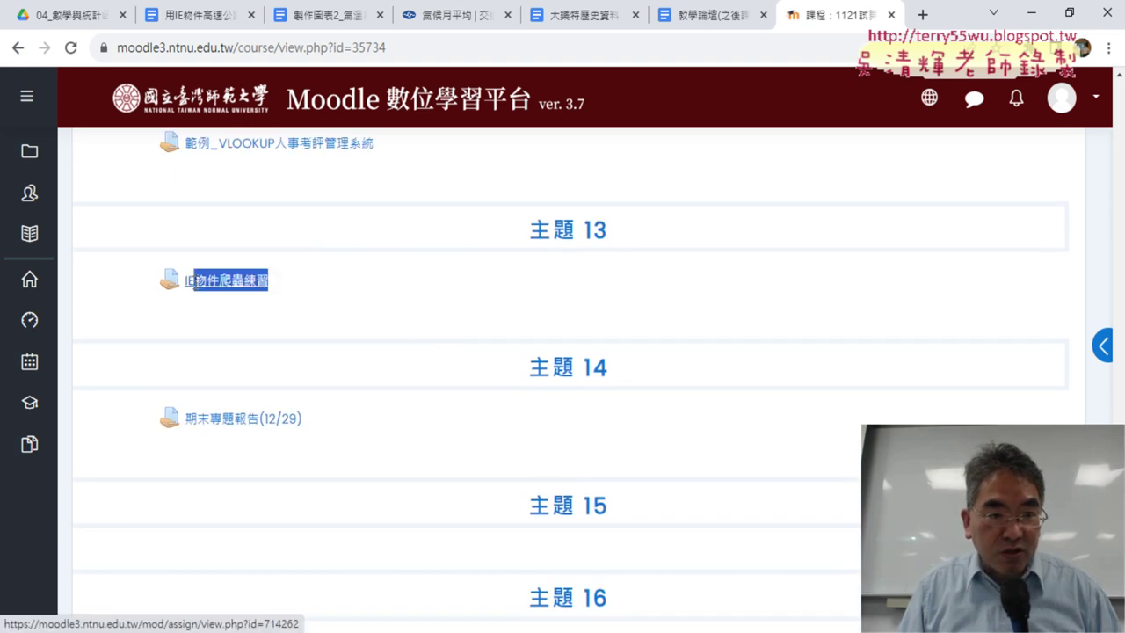
{"action": "right_click", "coordinate": [228, 281]}
Name the file IE物件爬蟲練習作業 with type Excel 啟用巨集的活頁簿.
{"action": "left_click", "coordinate": [314, 396]}
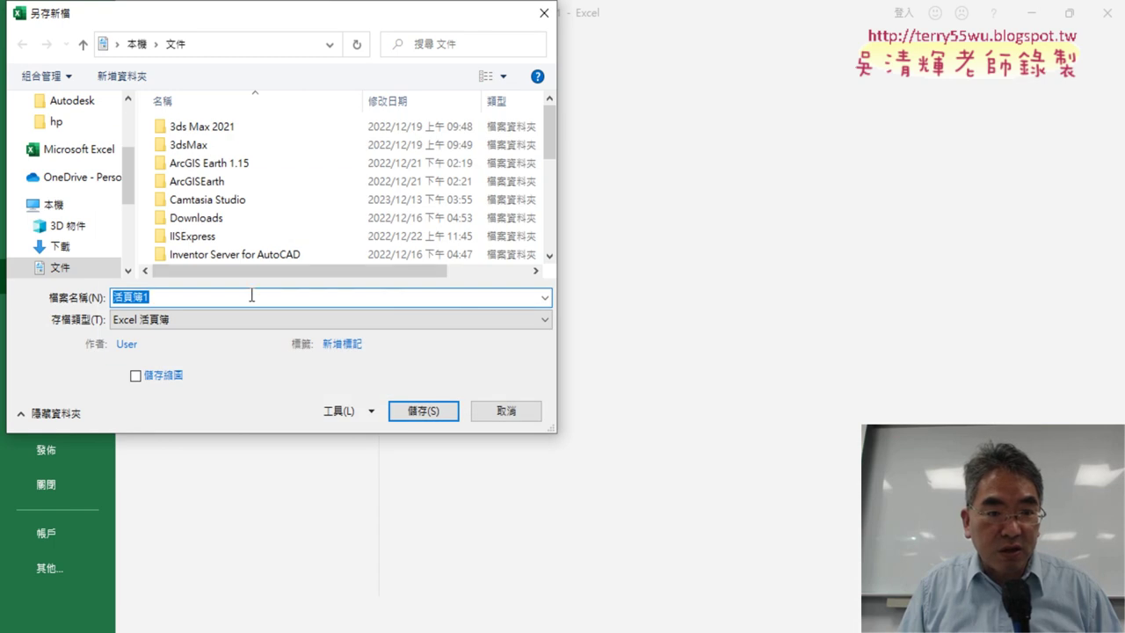
{"action": "right_click", "coordinate": [252, 296]}
{"action": "left_click", "coordinate": [290, 388]}
{"action": "left_click", "coordinate": [290, 320]}
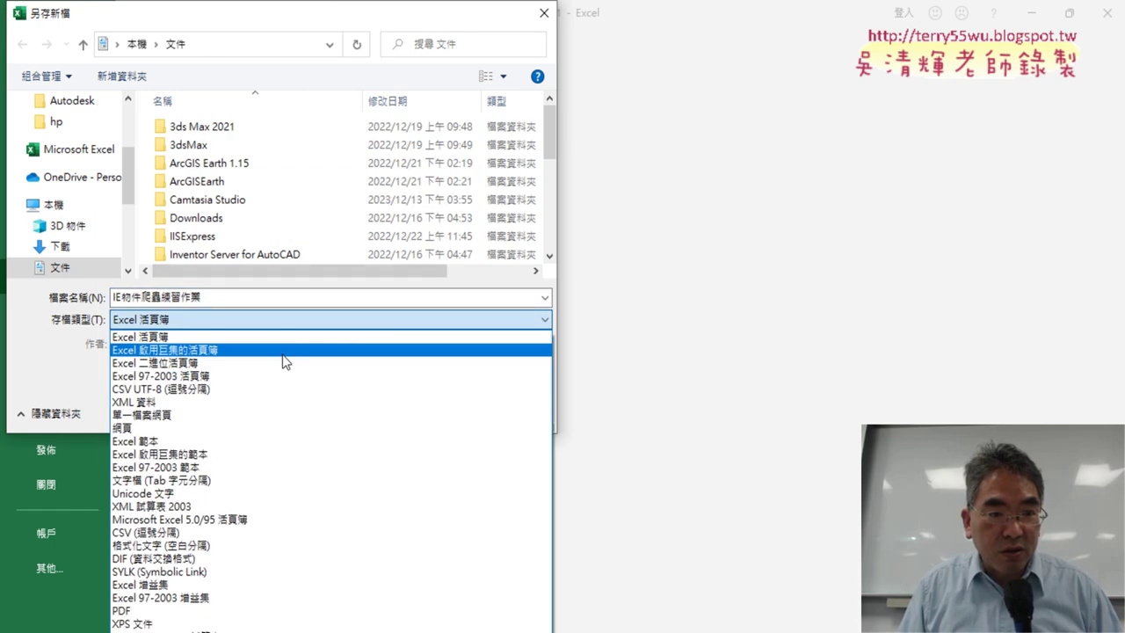
{"action": "left_click", "coordinate": [283, 352]}
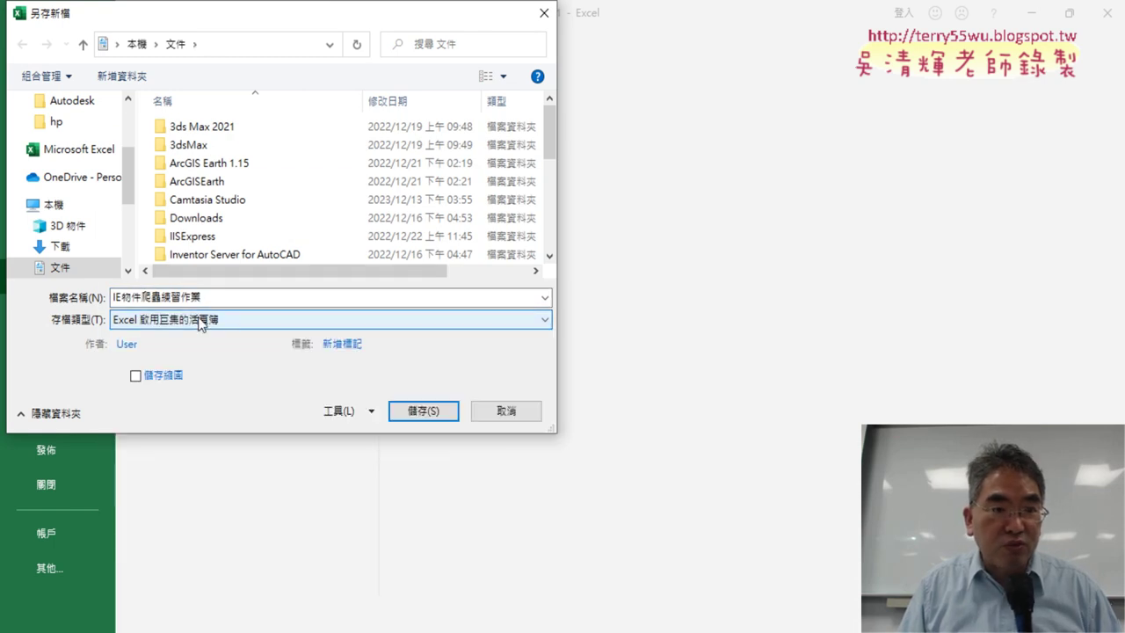
Choose D: > (上課資料)_112 > 基礎程式設計-Excel and VBA as the save folder.
{"action": "left_click_drag", "start_coordinate": [123, 187], "coordinate": [127, 255]}
{"action": "left_click", "coordinate": [97, 233]}
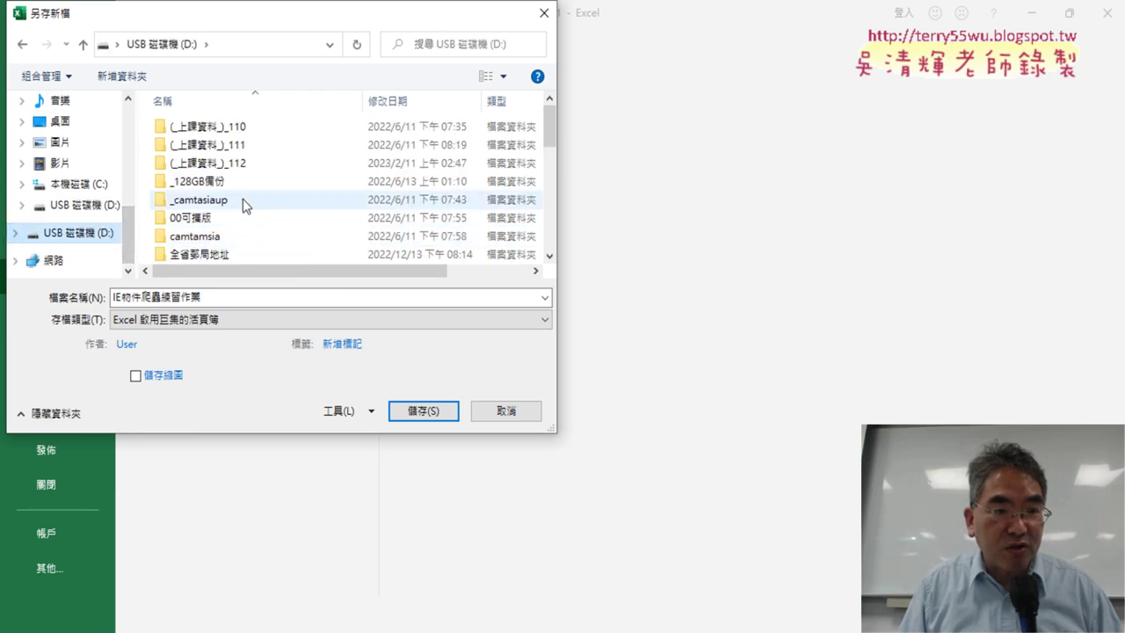
{"action": "double_click", "coordinate": [256, 165]}
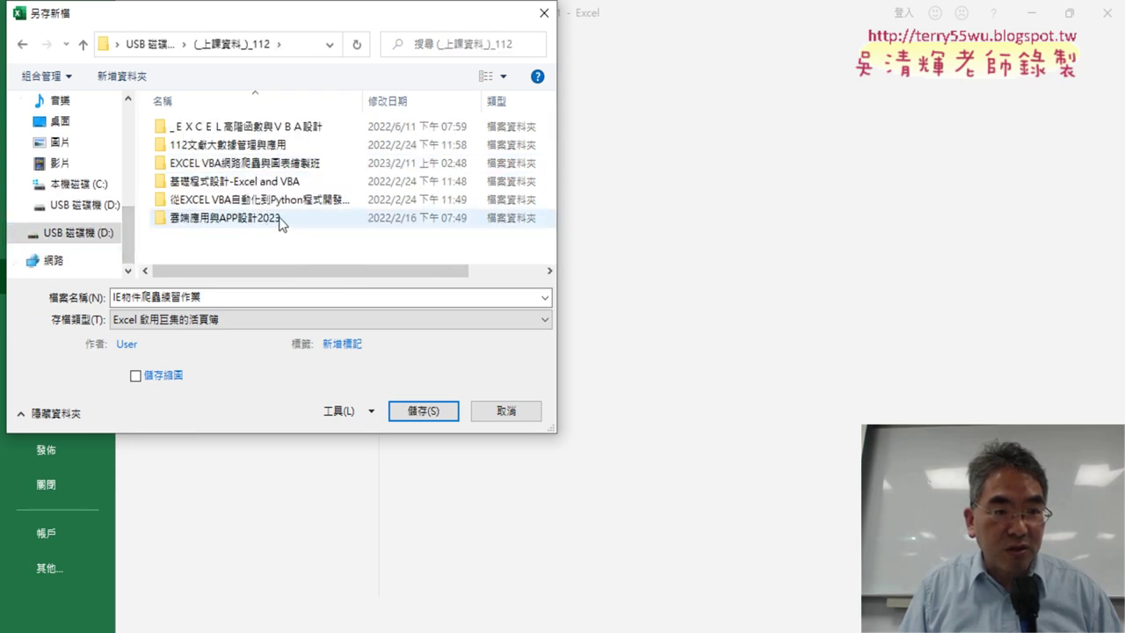
{"action": "double_click", "coordinate": [283, 183]}
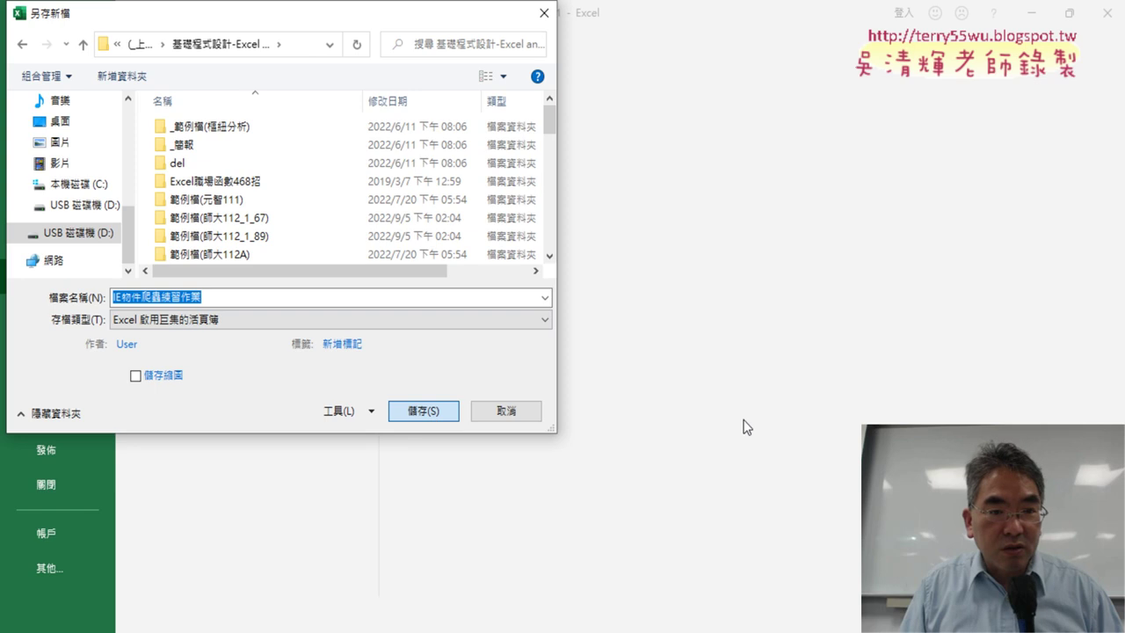